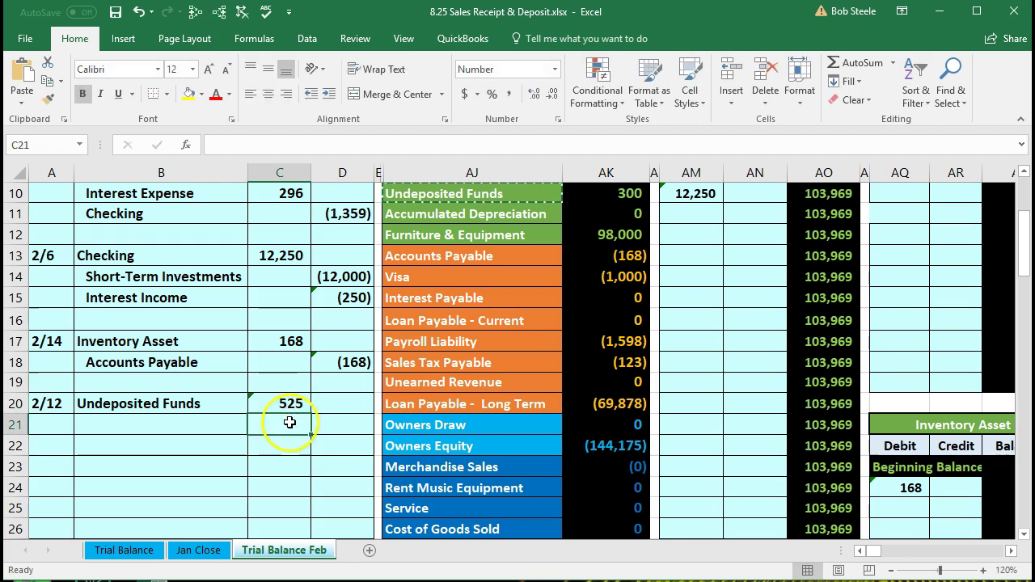
- Copy the Merchandise Sales account name from the trial balance and paste it as values into B21 under Undeposited Funds
click(403, 445)
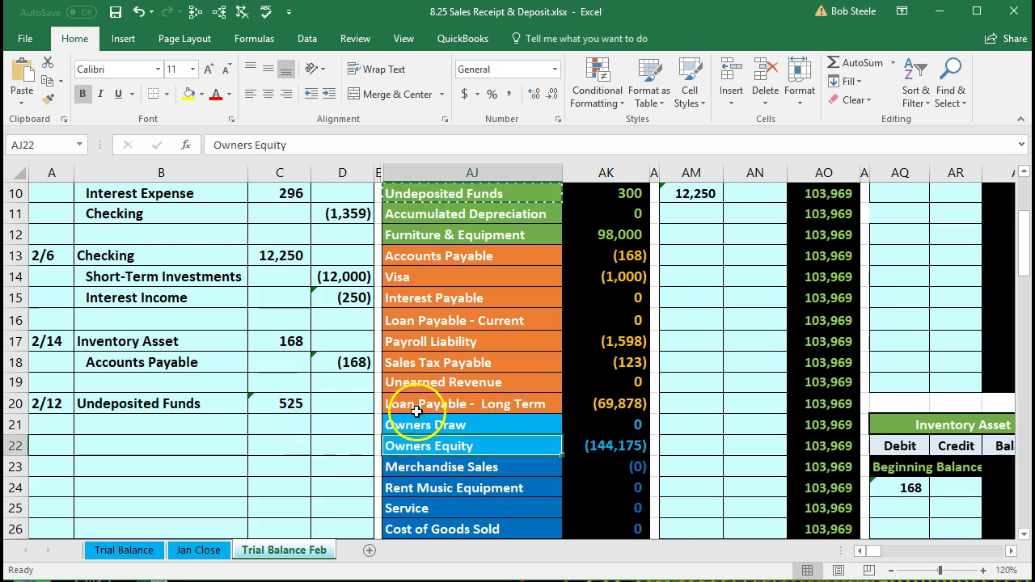
scroll(424, 425, down, 1)
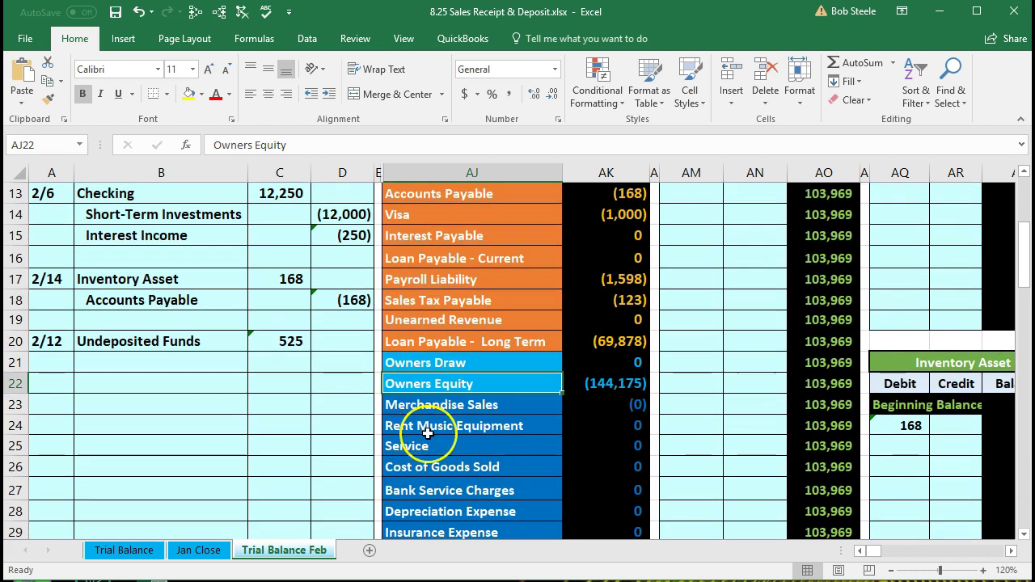
scroll(424, 425, down, 1)
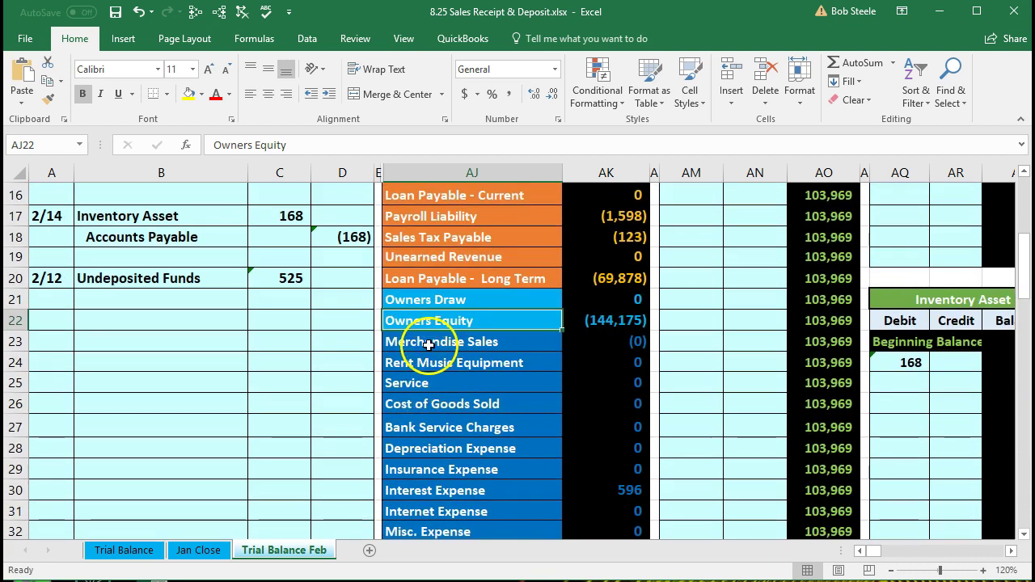
scroll(439, 337, up, 2)
scroll(451, 422, down, 2)
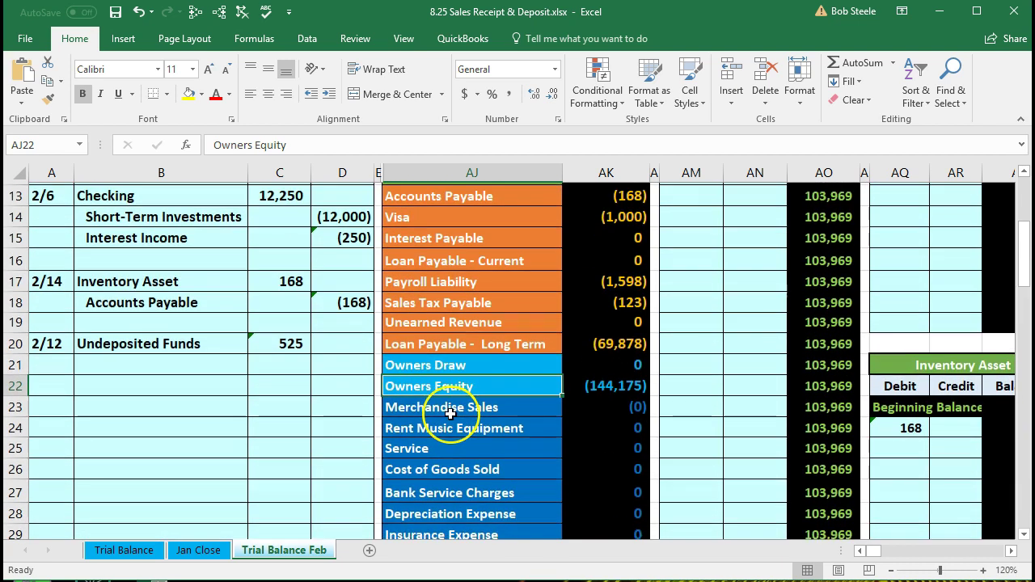
click(442, 343)
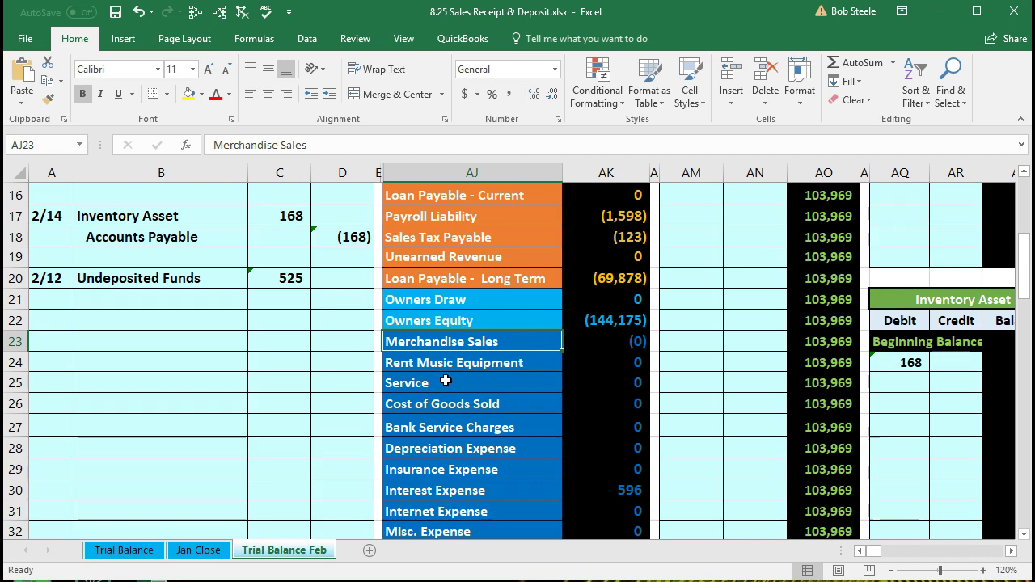
right_click(472, 340)
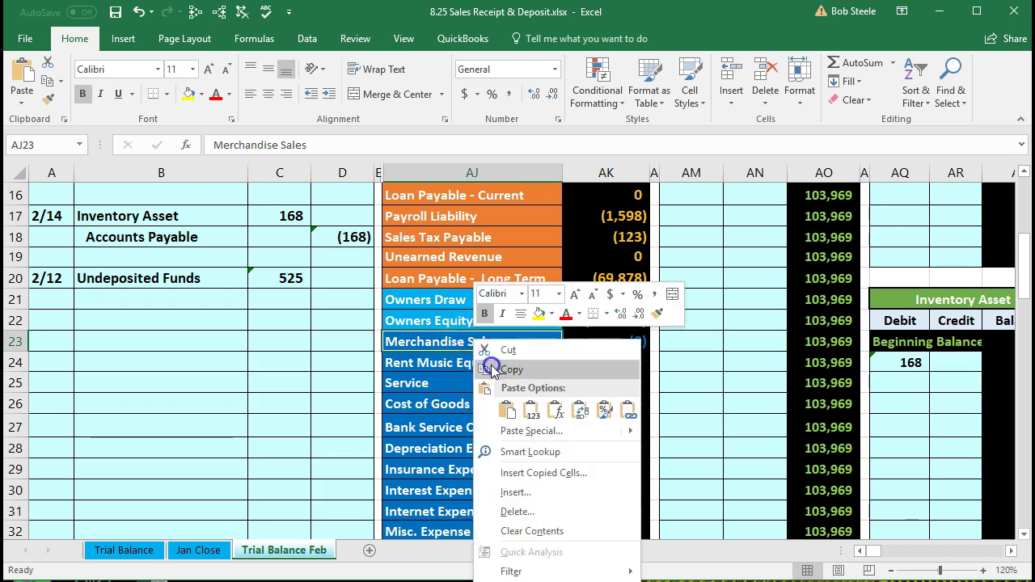
click(490, 371)
click(188, 299)
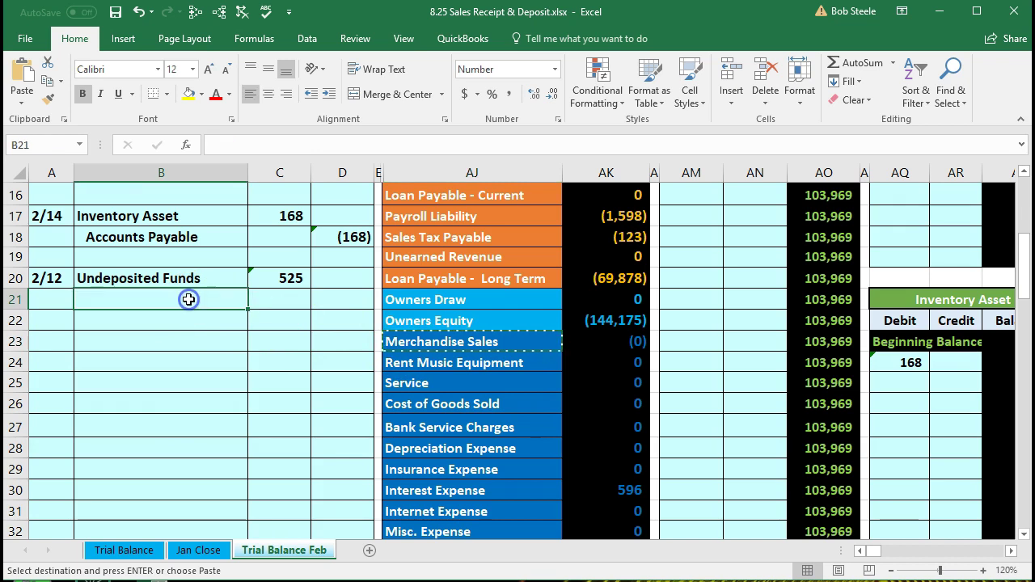
right_click(188, 299)
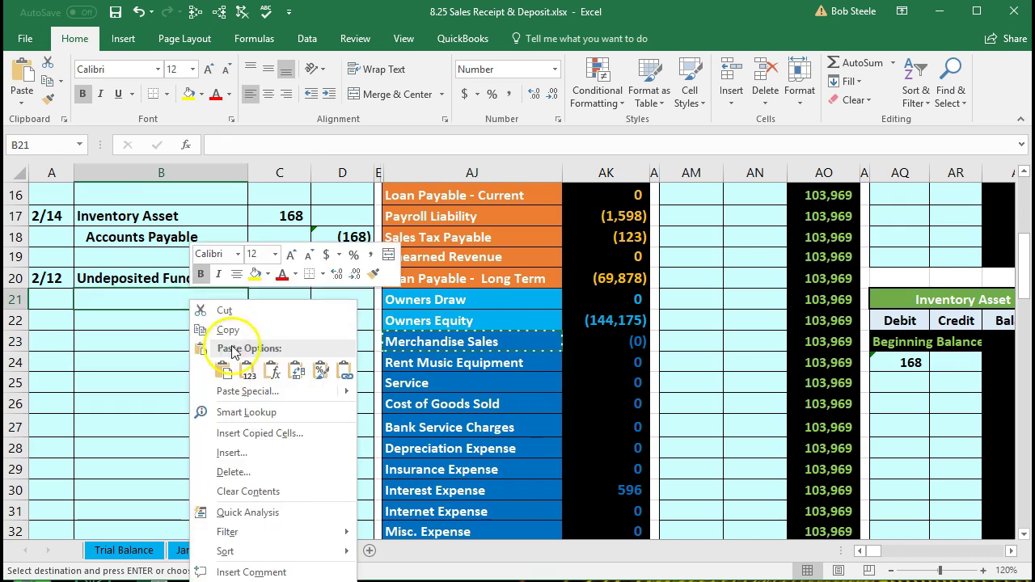
click(249, 370)
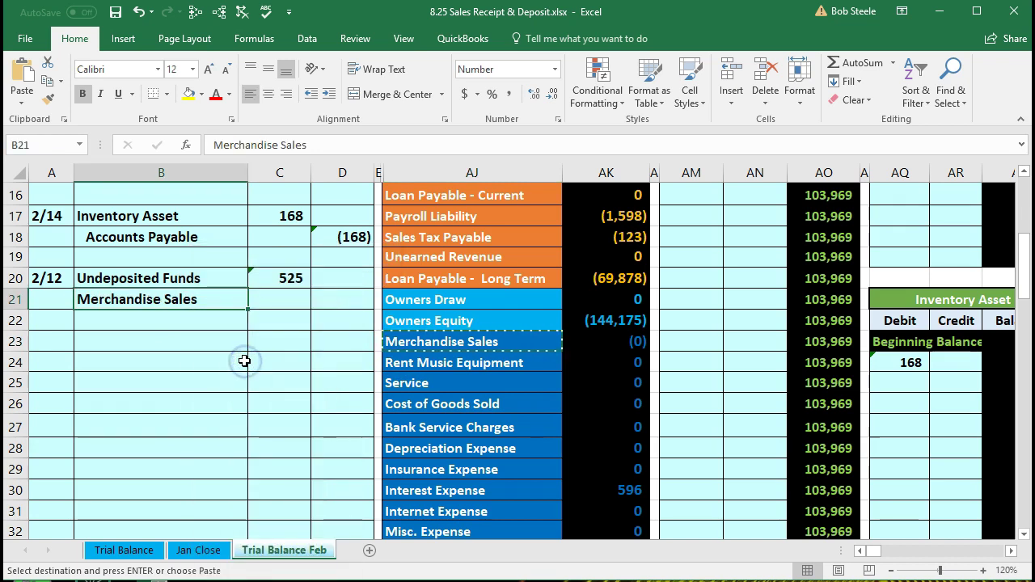
- Enter a credit of -500 in D21 for Merchandise Sales
click(337, 299)
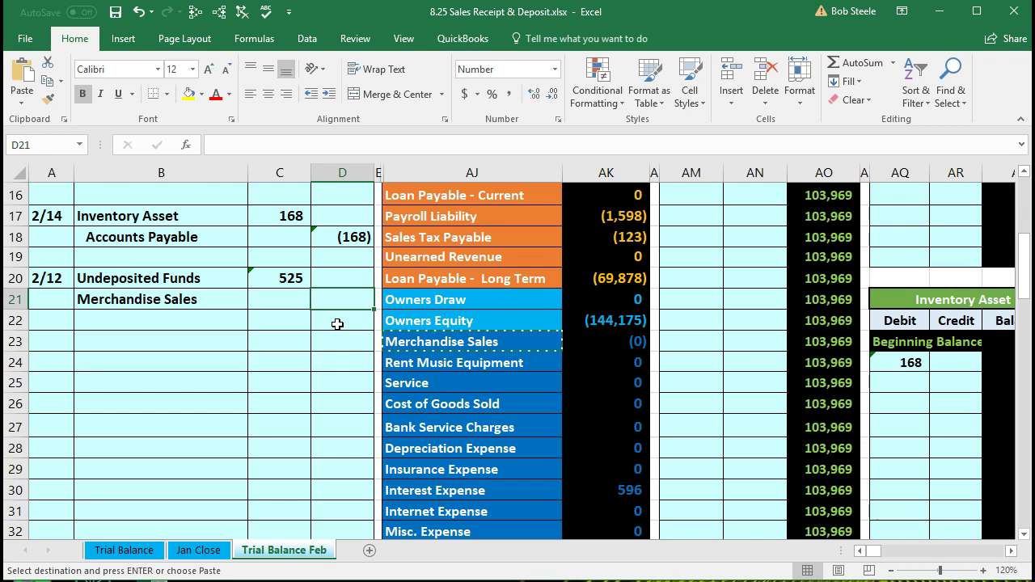
text(-)
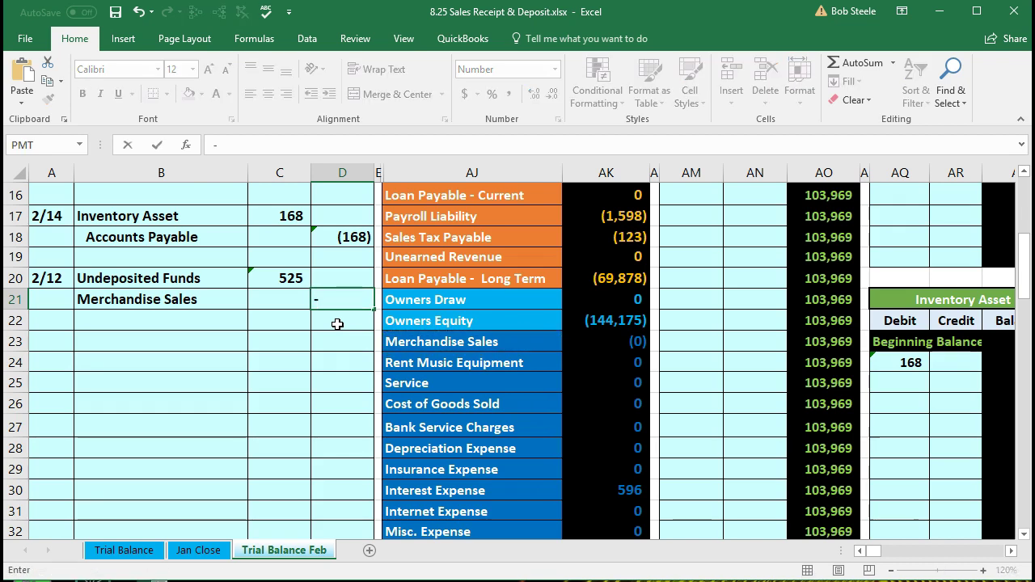
text(500)
key(Return)
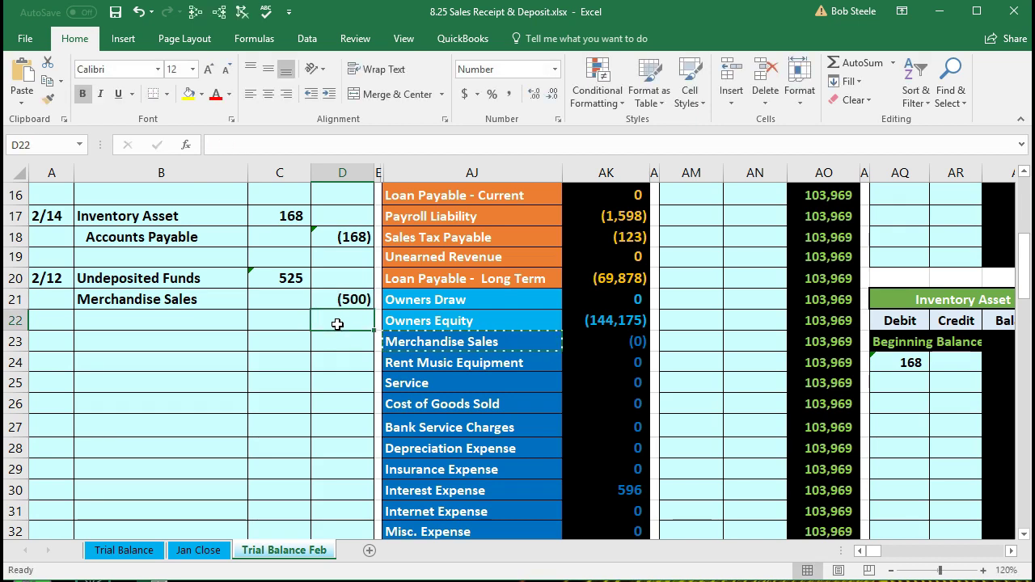
click(291, 280)
click(322, 301)
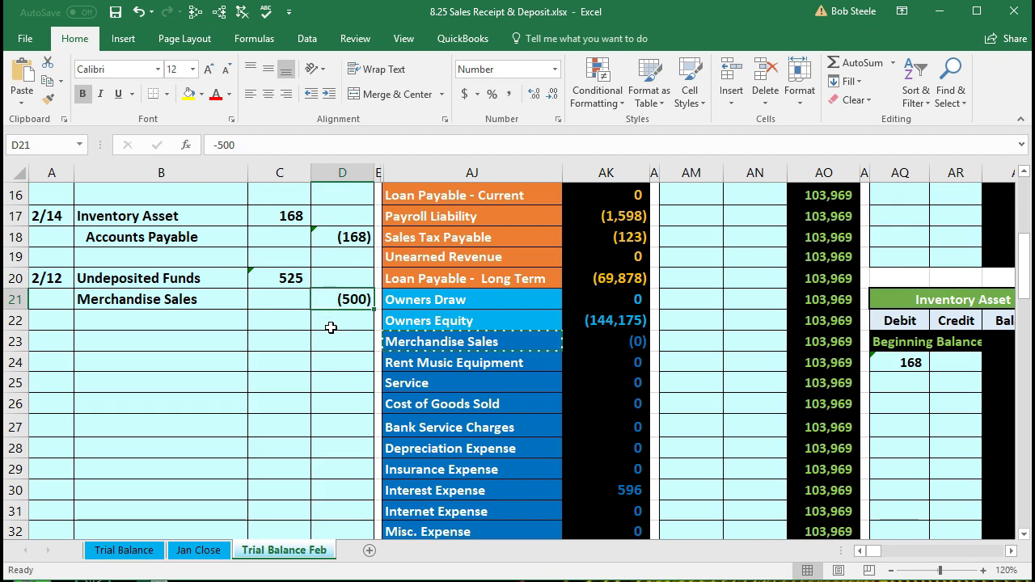
- Calculate the balancing credit in D22 with the formula -SUM(C20:D21)
click(331, 318)
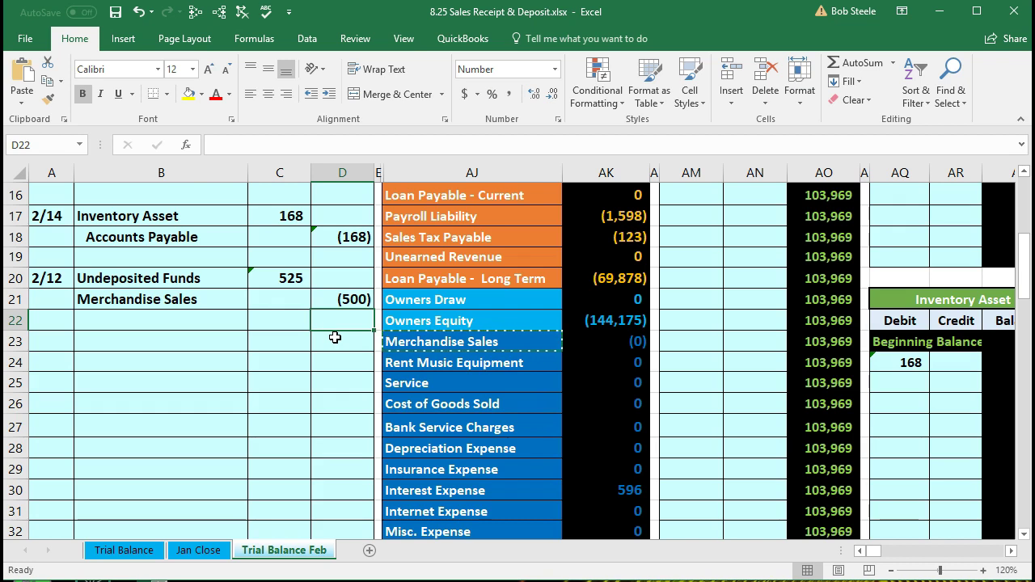
text(-sum)
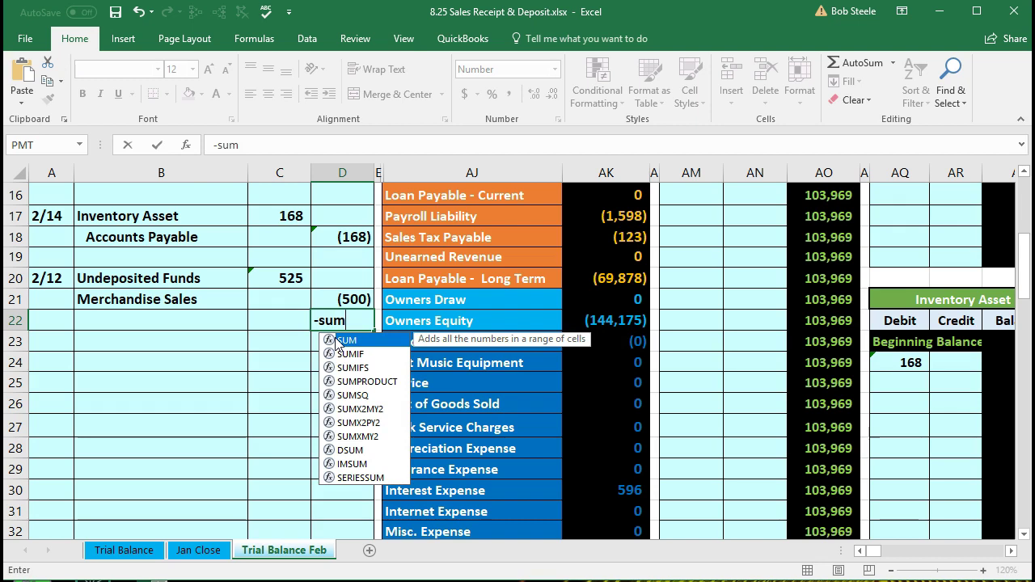
double_click(353, 340)
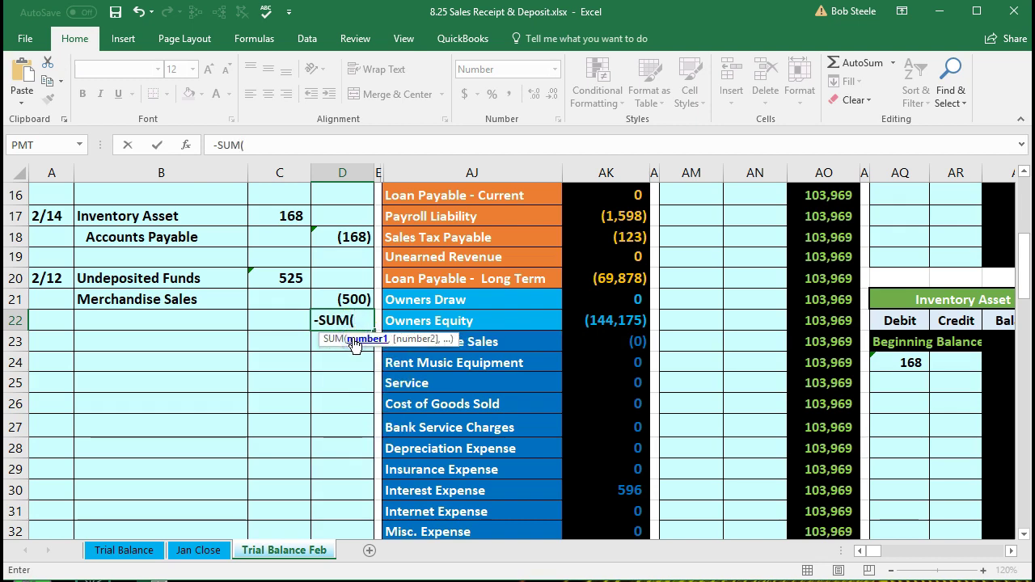
drag(293, 278, 333, 296)
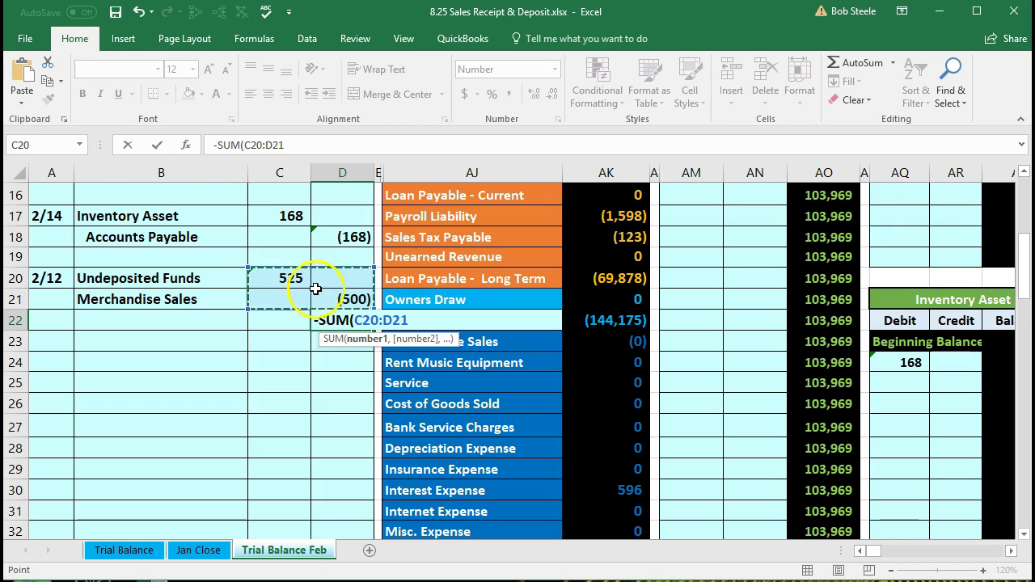
drag(292, 277, 314, 292)
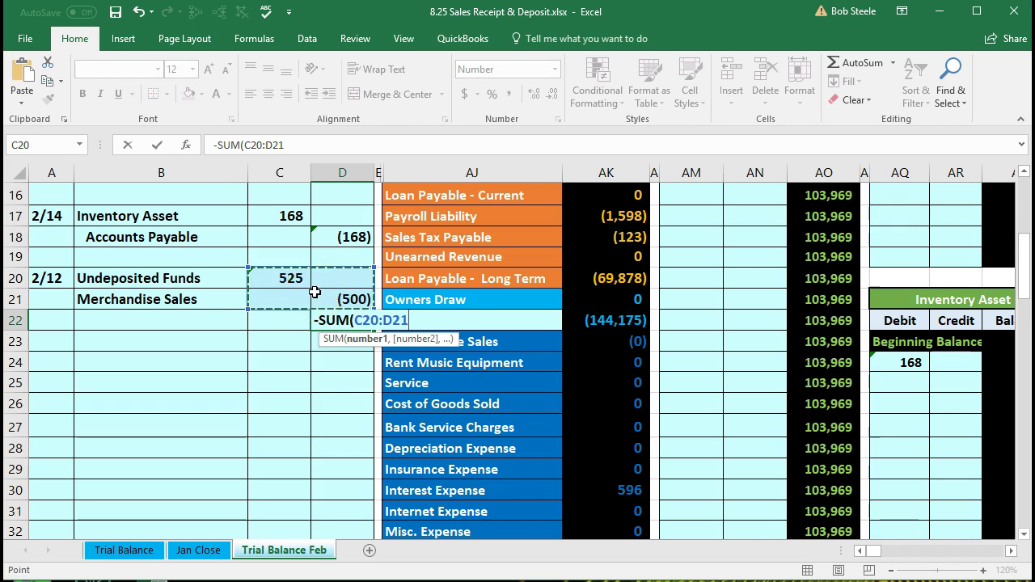
key(Return)
click(337, 361)
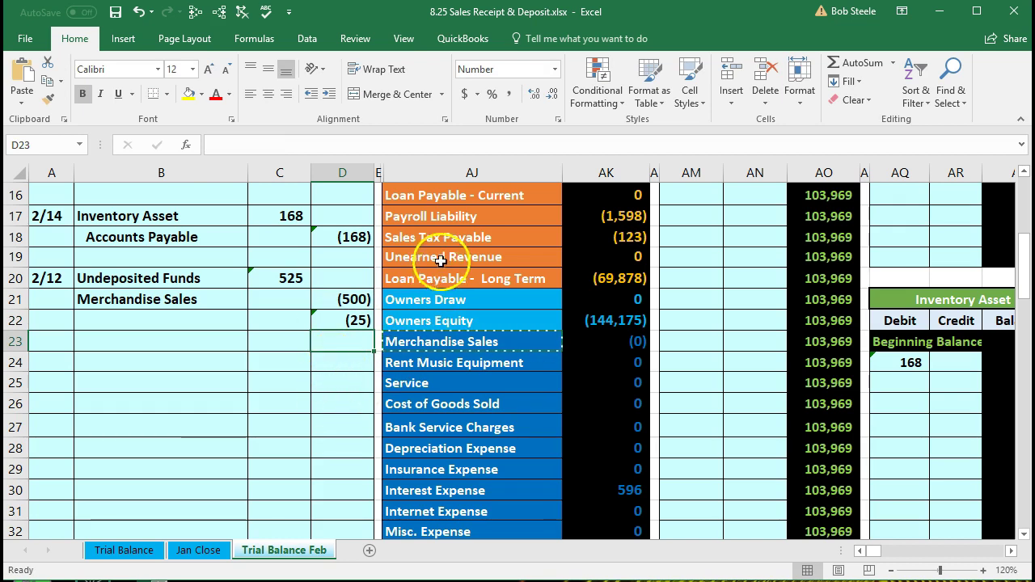
- Copy the Sales Tax Payable account name from the trial balance and paste it as values into B22
drag(440, 238, 573, 237)
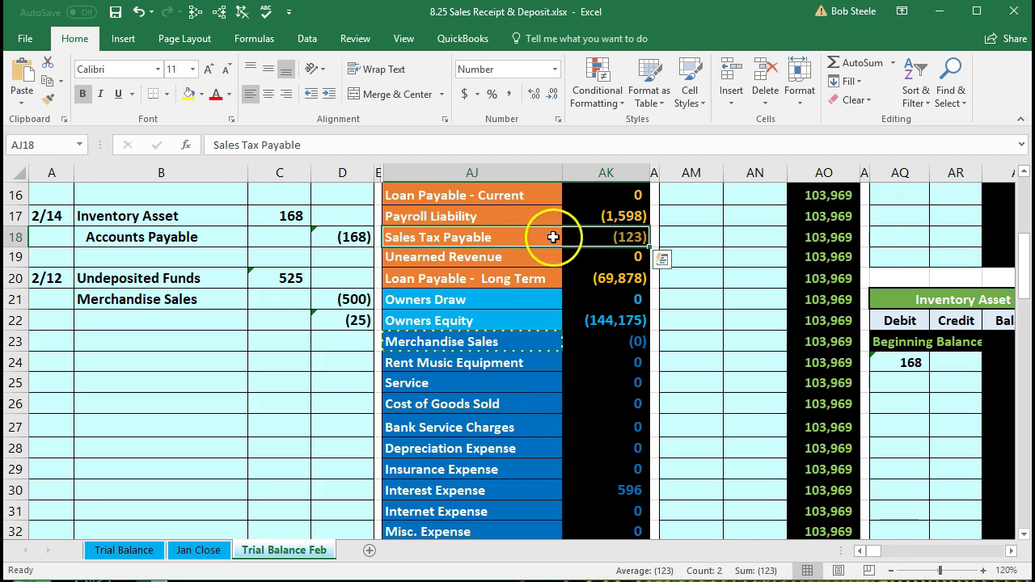
click(518, 234)
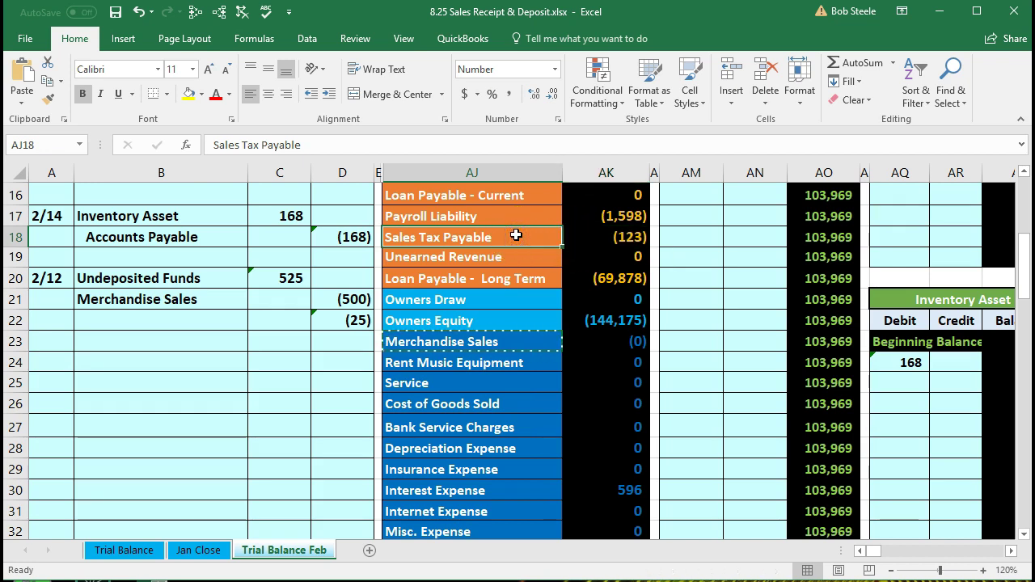
right_click(516, 235)
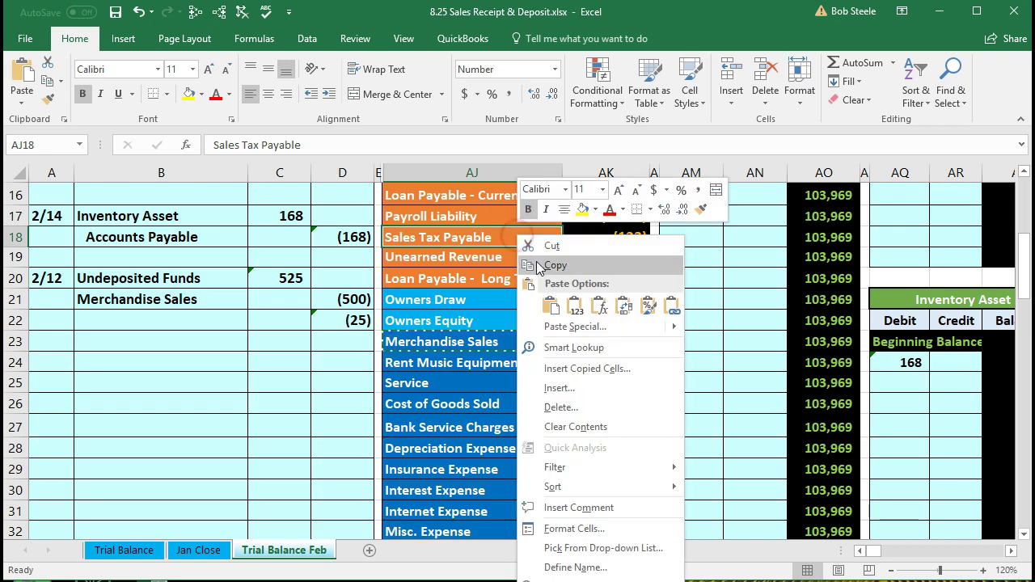
click(538, 261)
click(213, 324)
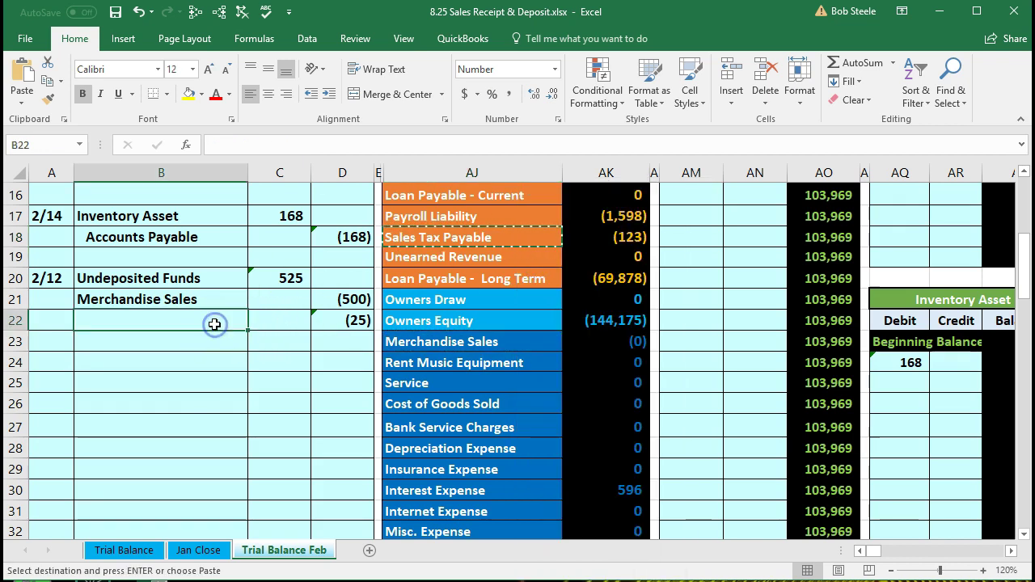
right_click(214, 323)
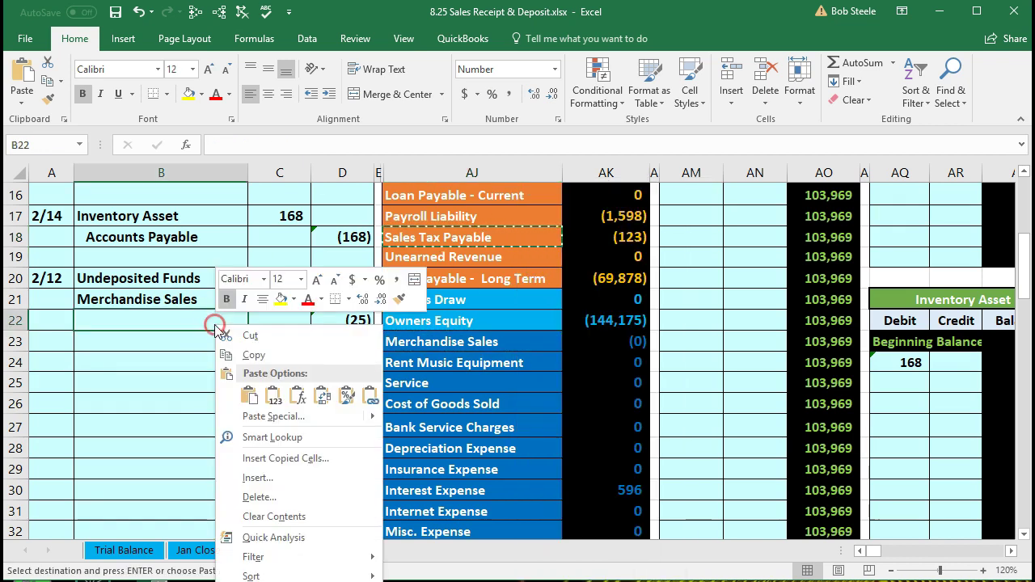
click(268, 389)
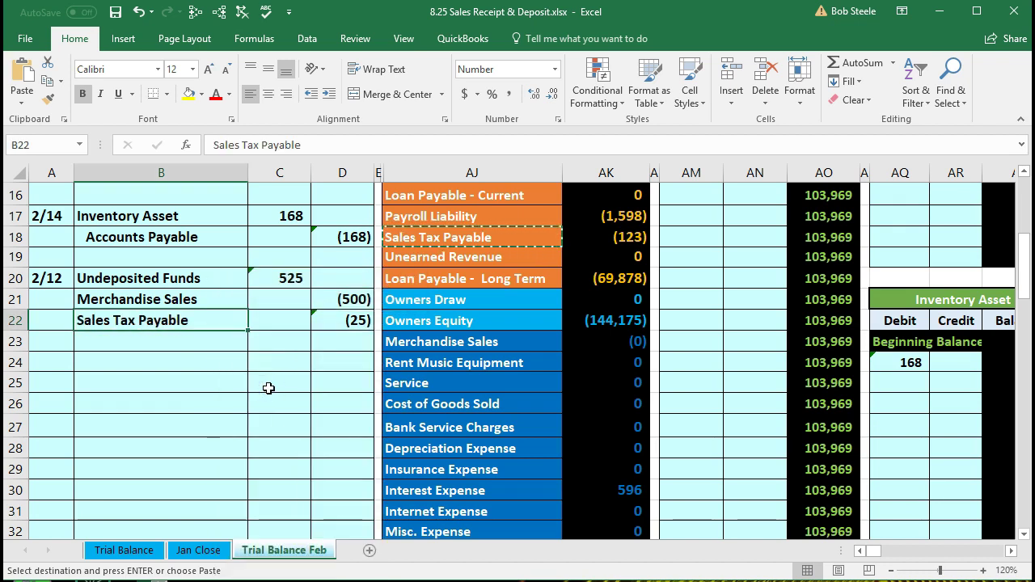
- Increase the indent of the Merchandise Sales and Sales Tax Payable credit accounts in B21:B22
drag(206, 299, 207, 316)
click(79, 45)
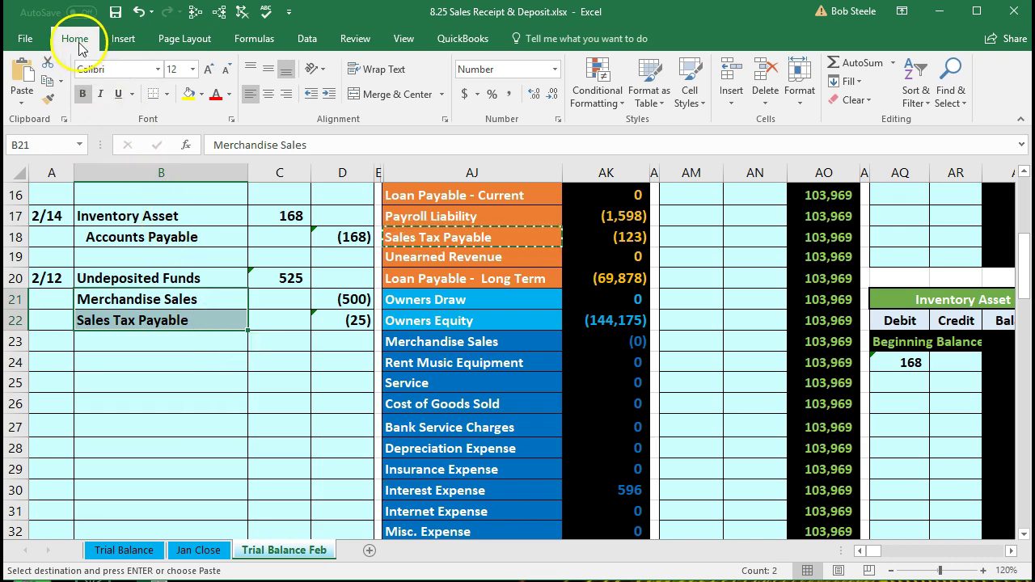
click(337, 101)
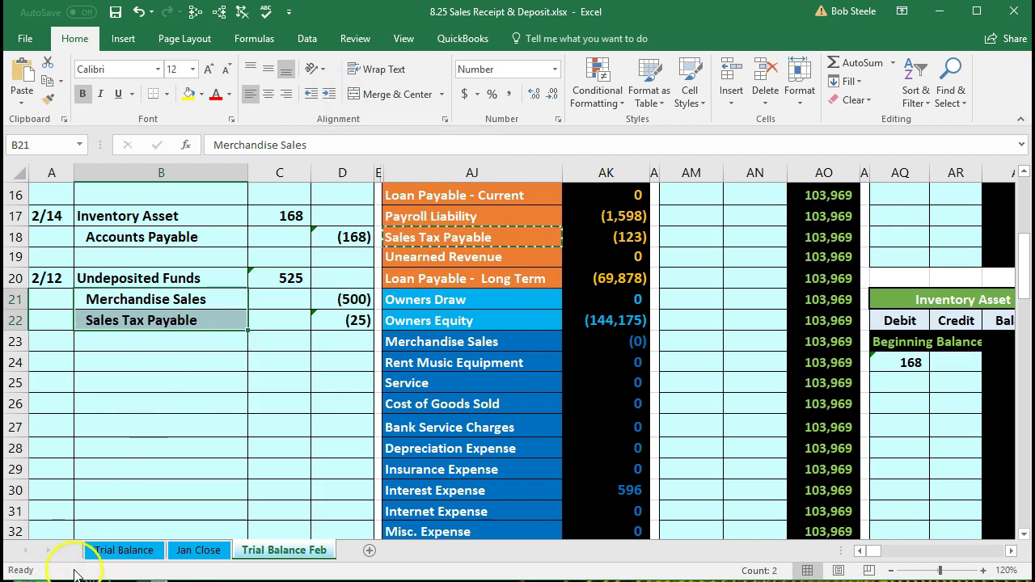
- Review the 2/12 journal entry's Undeposited Funds debit against the Undeposited Funds row in the trial balance
drag(51, 282, 321, 317)
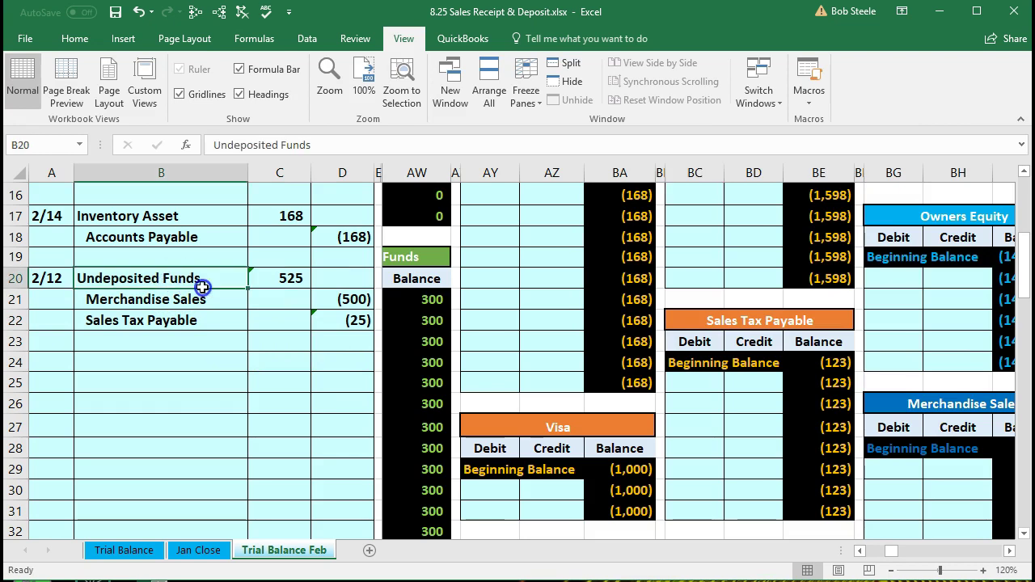
drag(203, 286, 277, 275)
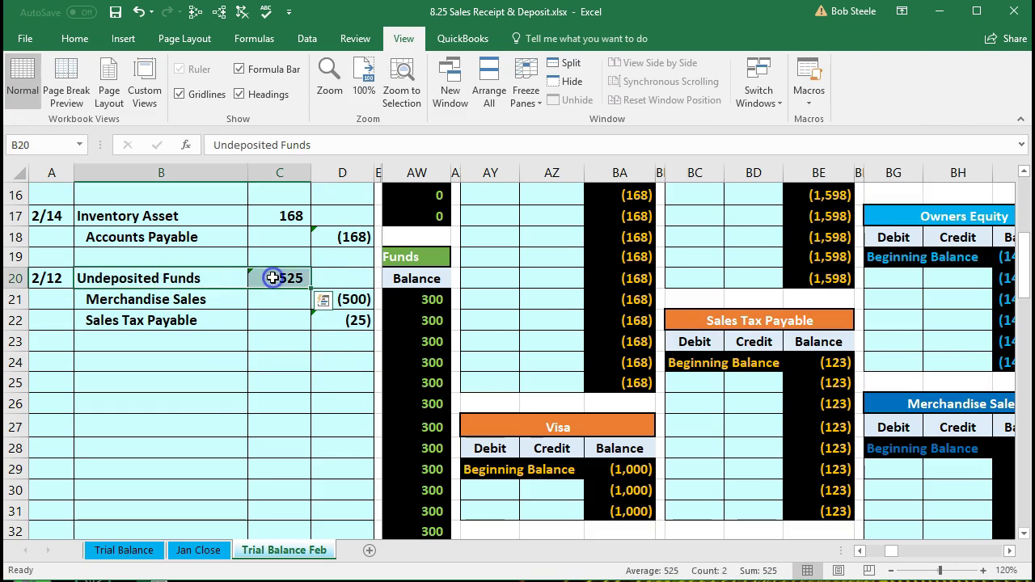
key(Right)
key(Right)
key(Right)
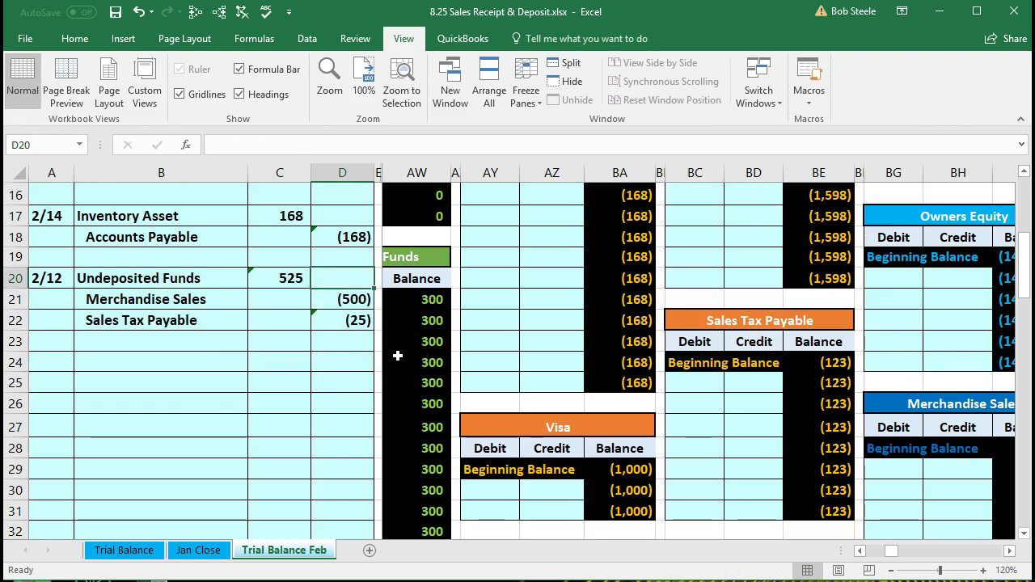
key(Right)
scroll(398, 355, up, 4)
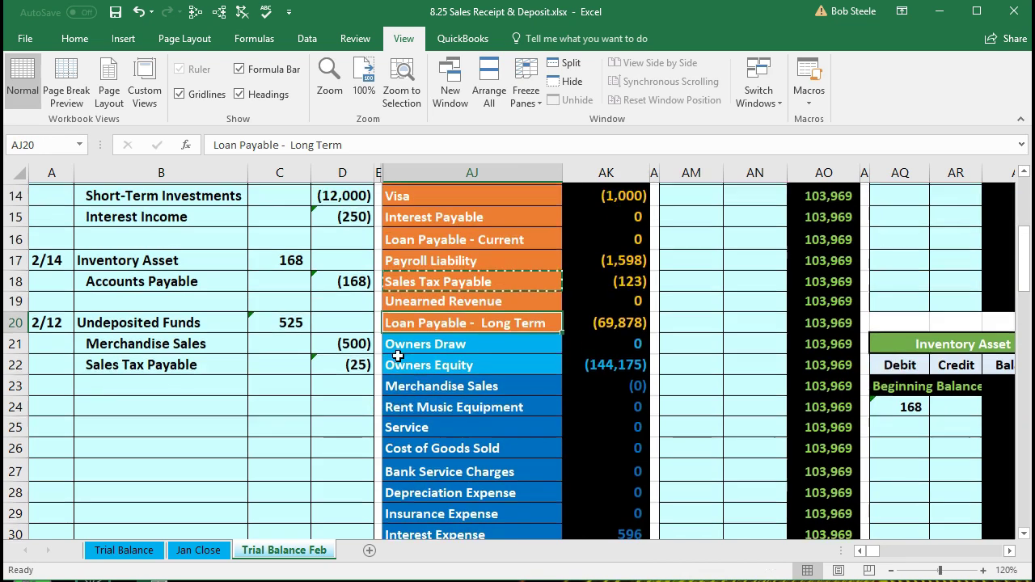
drag(421, 324, 591, 324)
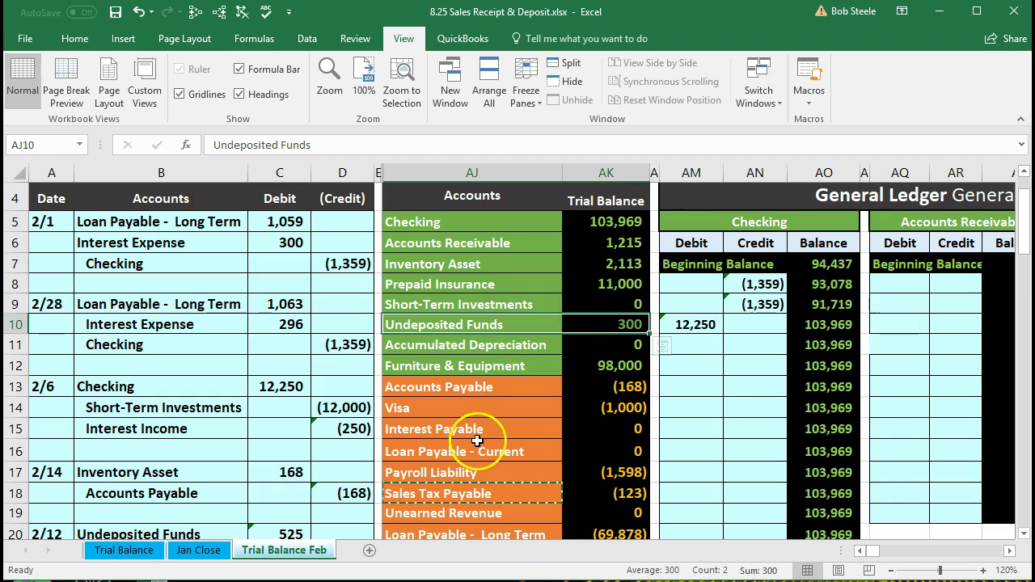
scroll(478, 438, up, 1)
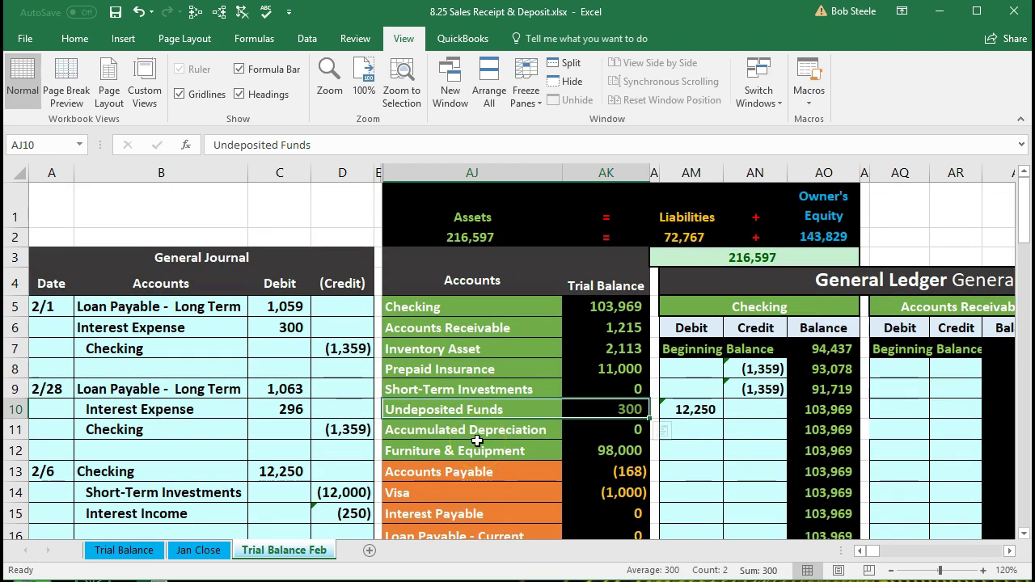
- Review the Freeze Panes options with the Assets heading cell AJ1 selected
click(422, 202)
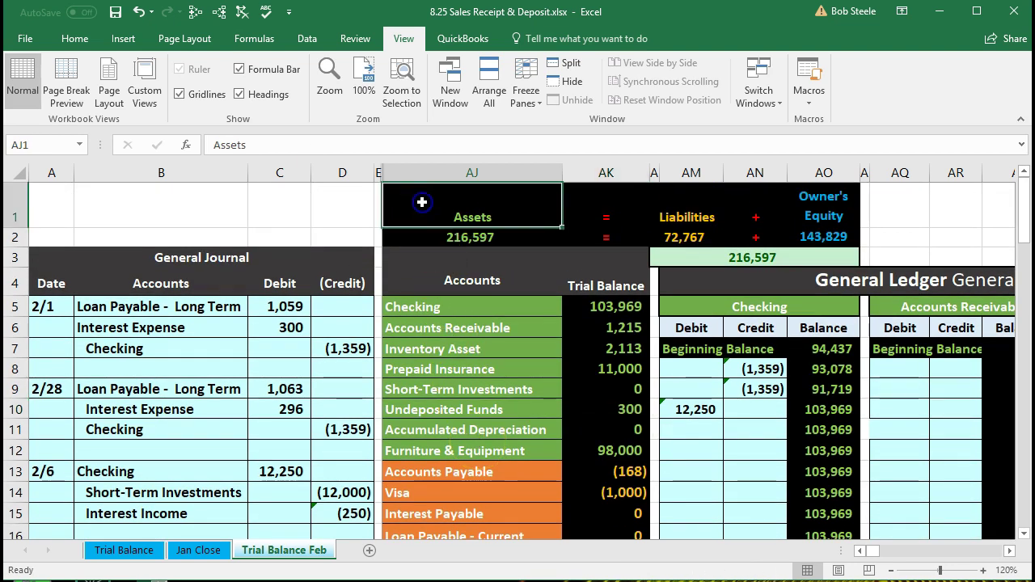
click(404, 42)
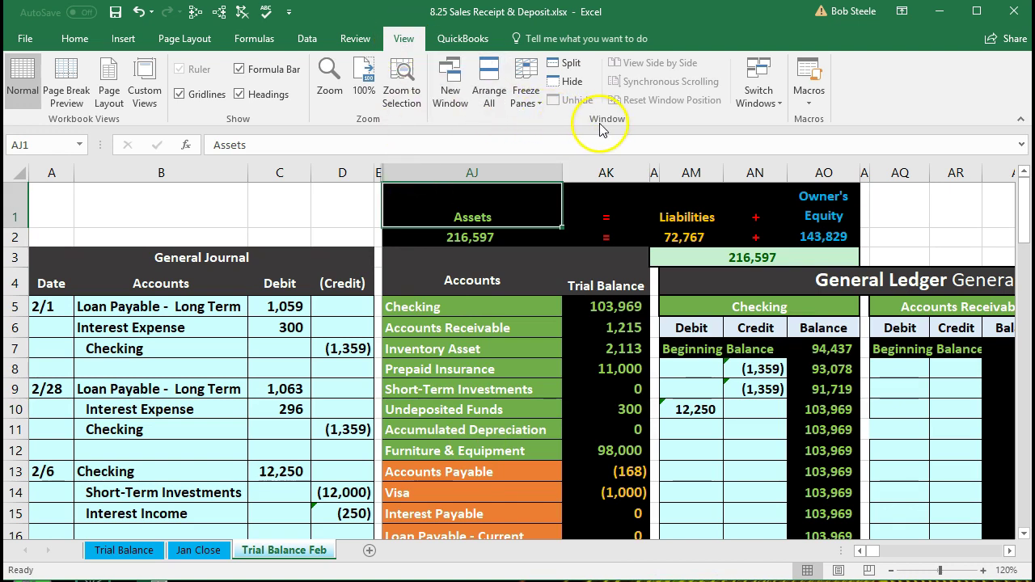
click(526, 93)
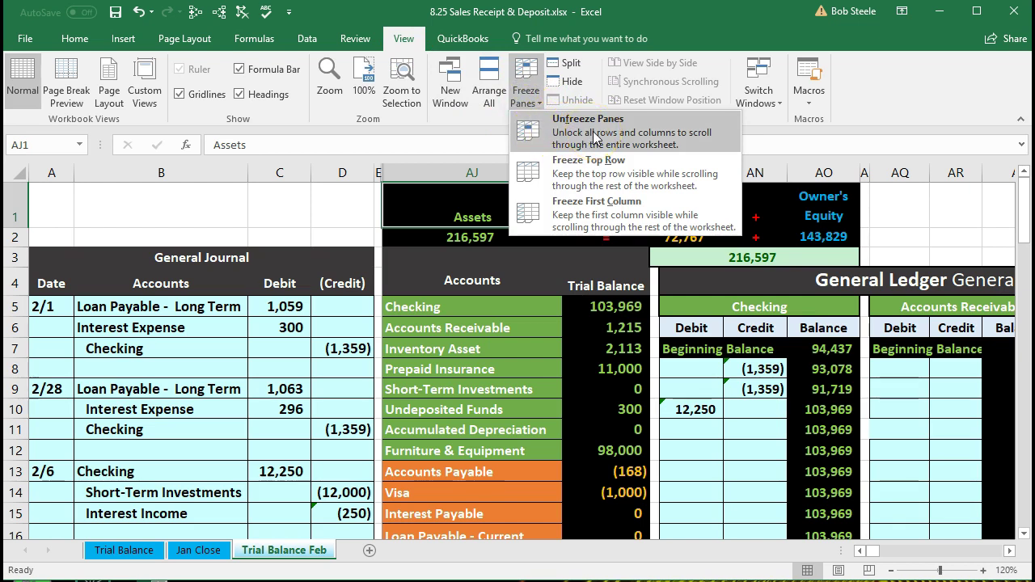
click(473, 348)
- Post the 2/12 Undeposited Funds debit to its general ledger account by entering =C20 in AU22
scroll(458, 394, down, 3)
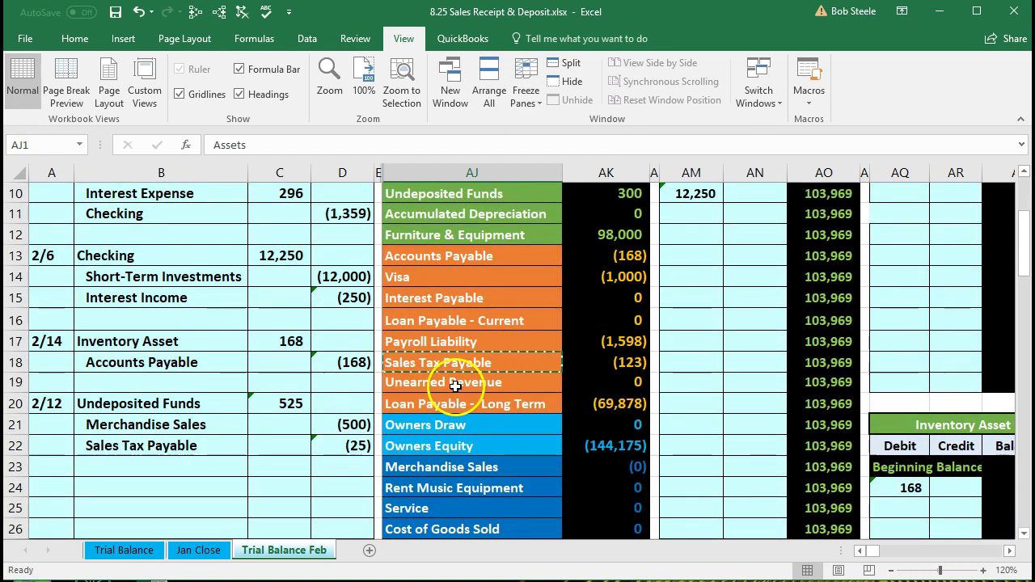
scroll(458, 393, up, 2)
click(443, 330)
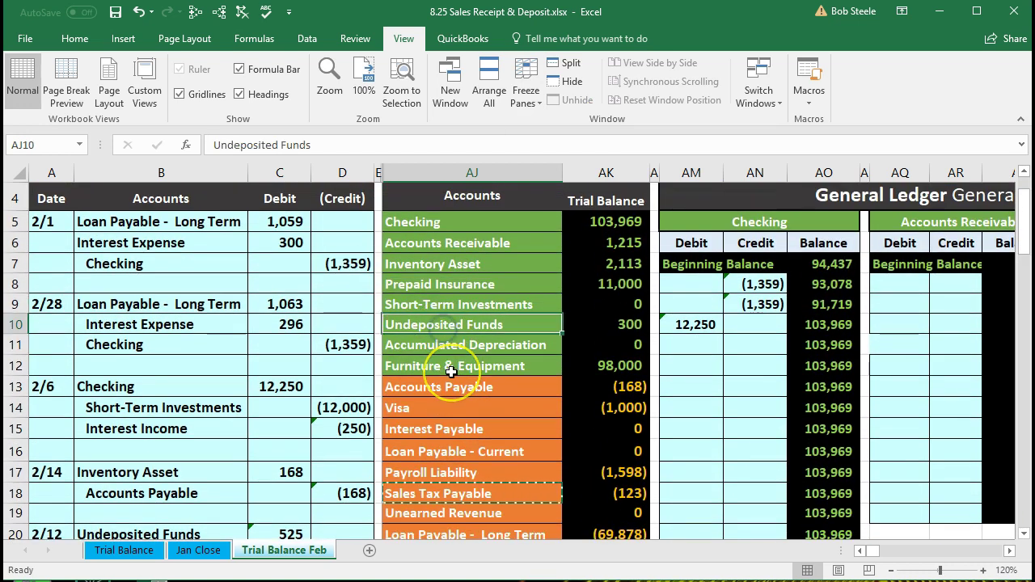
key(Right)
key(Right)
key(Right)
key(Right)
key(Right)
key(Right)
key(Right)
key(Right)
key(Right)
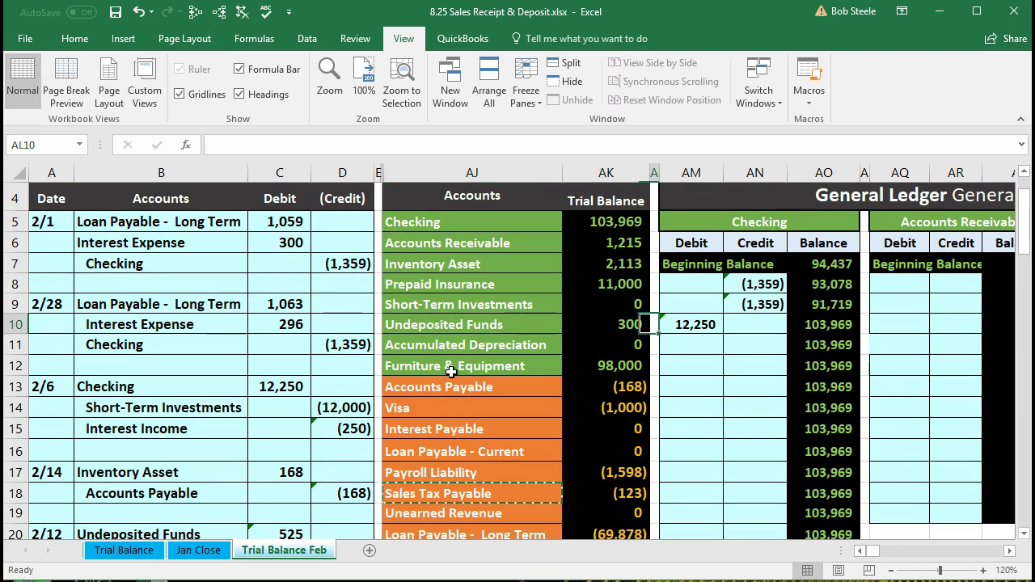
key(Right)
key(Right)
key(Right)
key(Right)
key(Right)
key(Right)
key(Right)
key(Right)
key(Right)
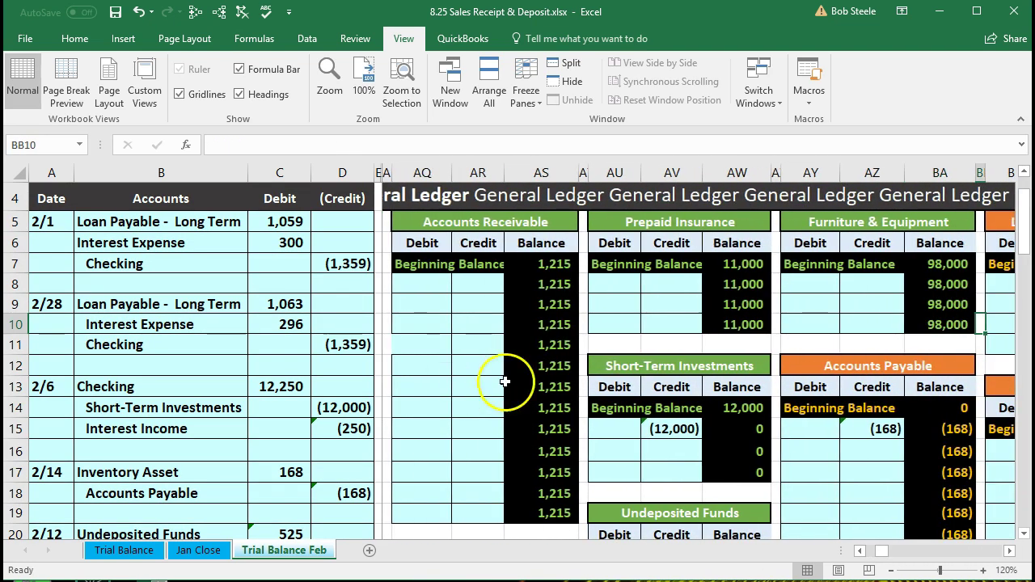
scroll(550, 392, down, 4)
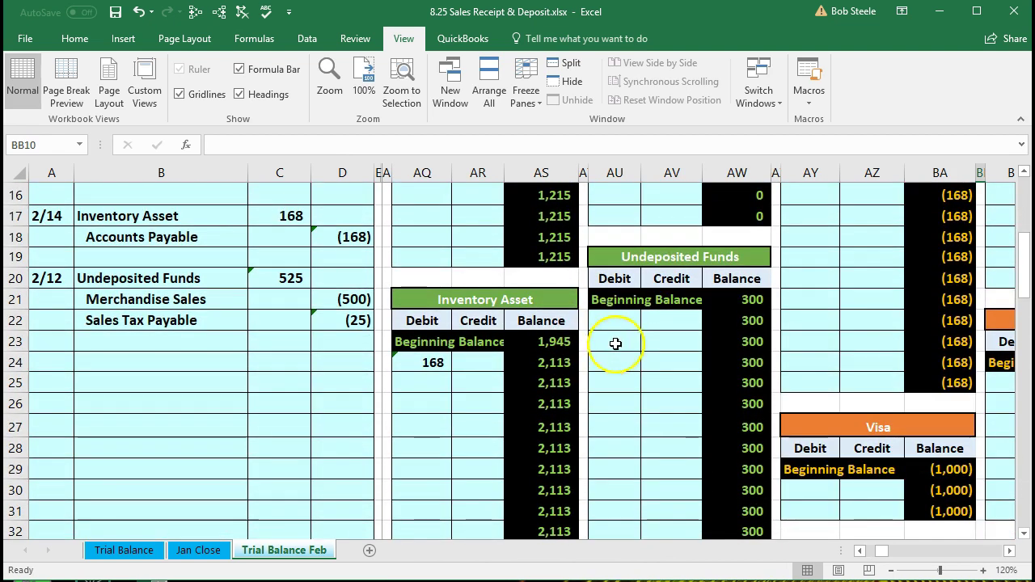
click(617, 324)
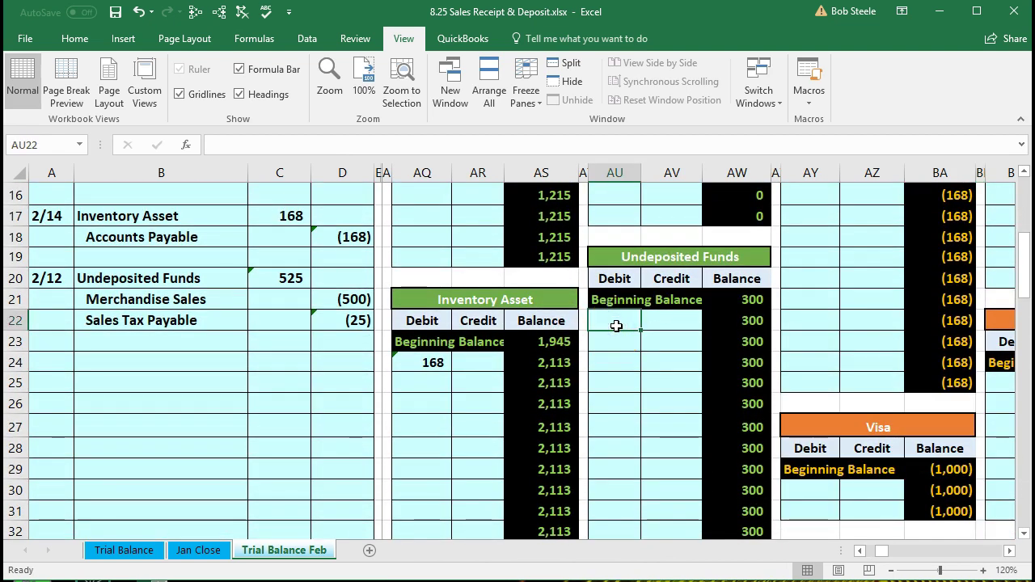
click(631, 411)
text(=)
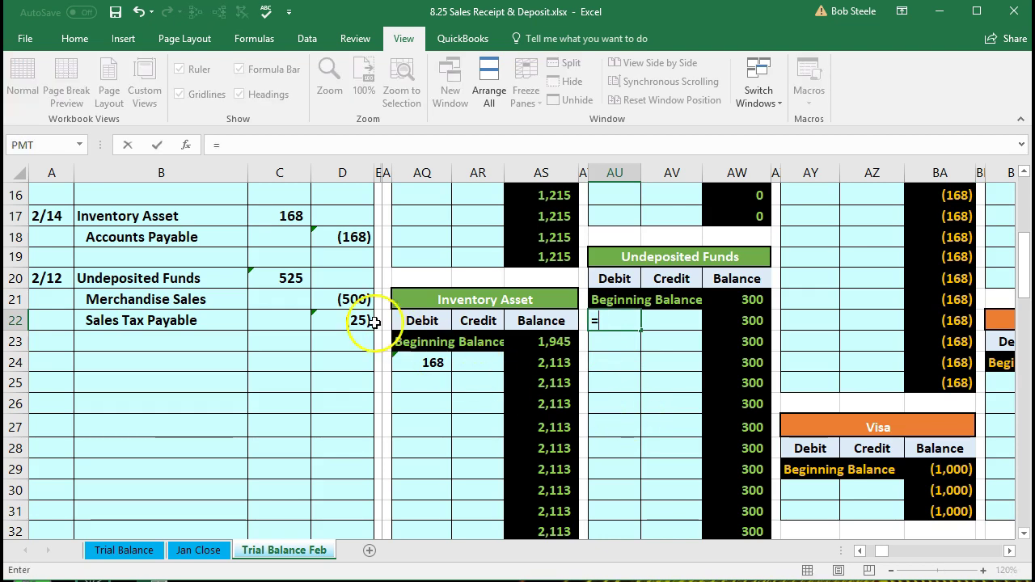
click(285, 277)
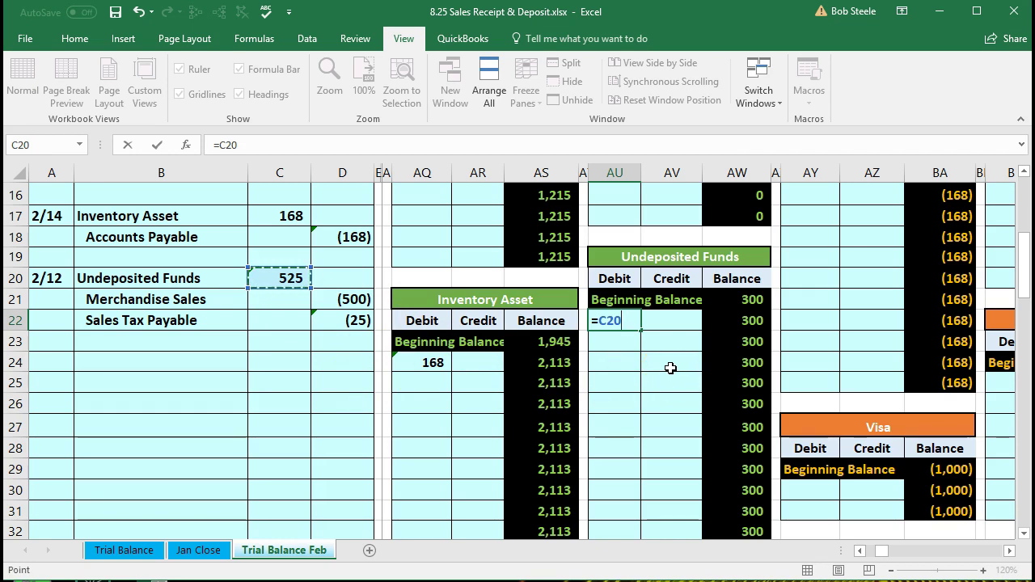
key(Return)
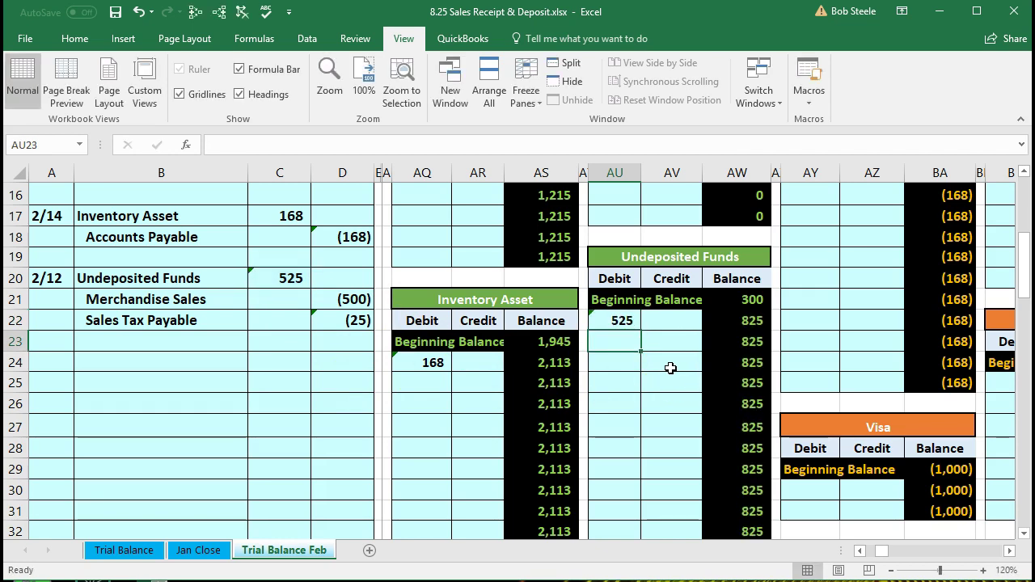
- Check the Undeposited Funds balance in AK10 of the trial balance
key(Left)
key(Left)
key(Left)
key(Left)
key(Left)
key(Left)
key(Left)
key(Left)
key(Left)
key(Left)
key(Left)
key(Left)
key(Left)
key(Left)
key(Left)
key(Left)
key(Left)
key(Left)
key(Left)
key(Left)
key(Left)
key(Left)
key(Left)
key(Left)
key(Left)
key(Left)
key(Left)
key(Left)
key(Left)
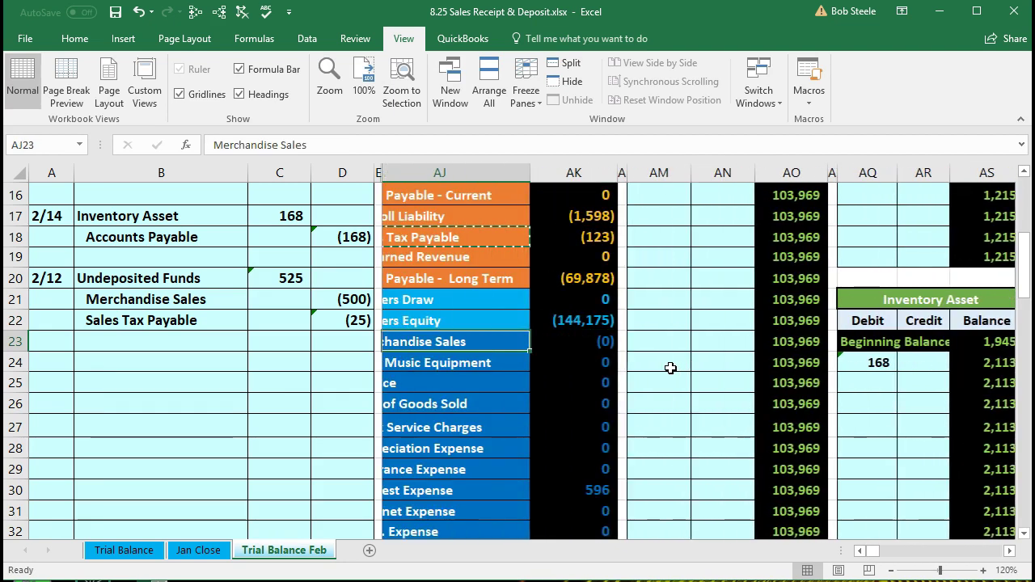
scroll(670, 368, up, 3)
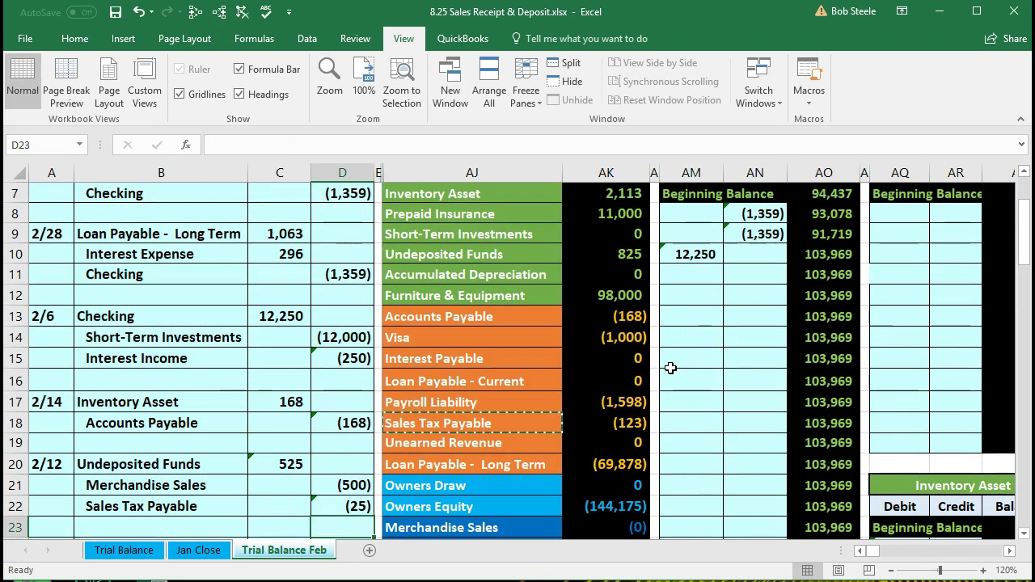
click(614, 261)
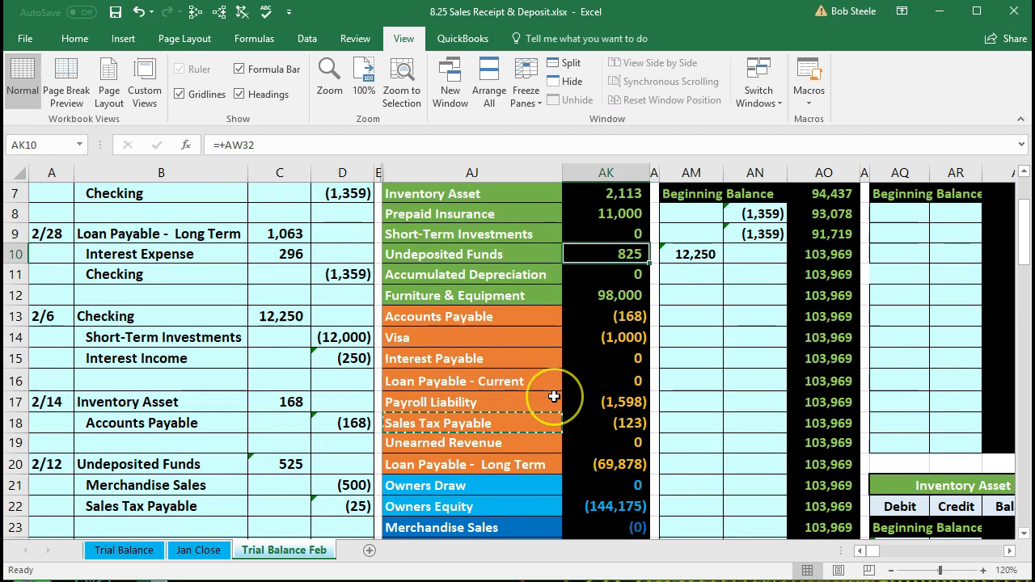
- Post the 2/12 Merchandise Sales credit to its general ledger account by entering =D21 in BH29
scroll(553, 397, down, 1)
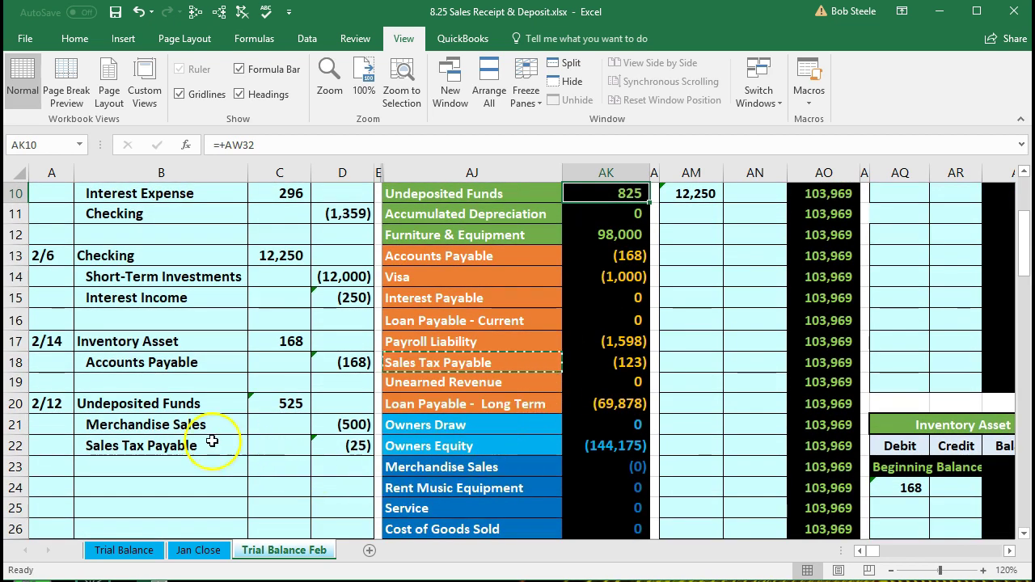
drag(181, 427, 329, 424)
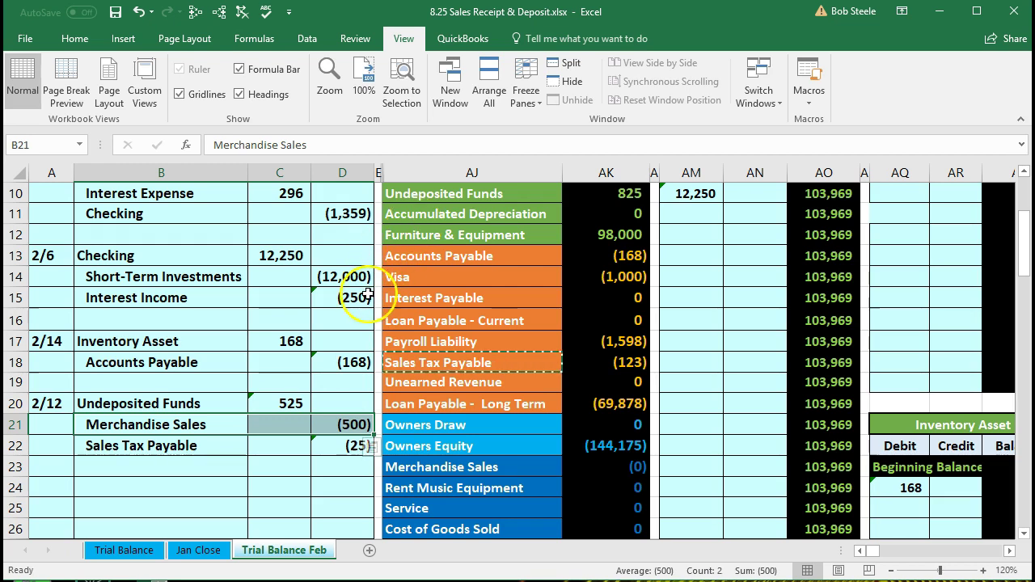
scroll(422, 419, down, 1)
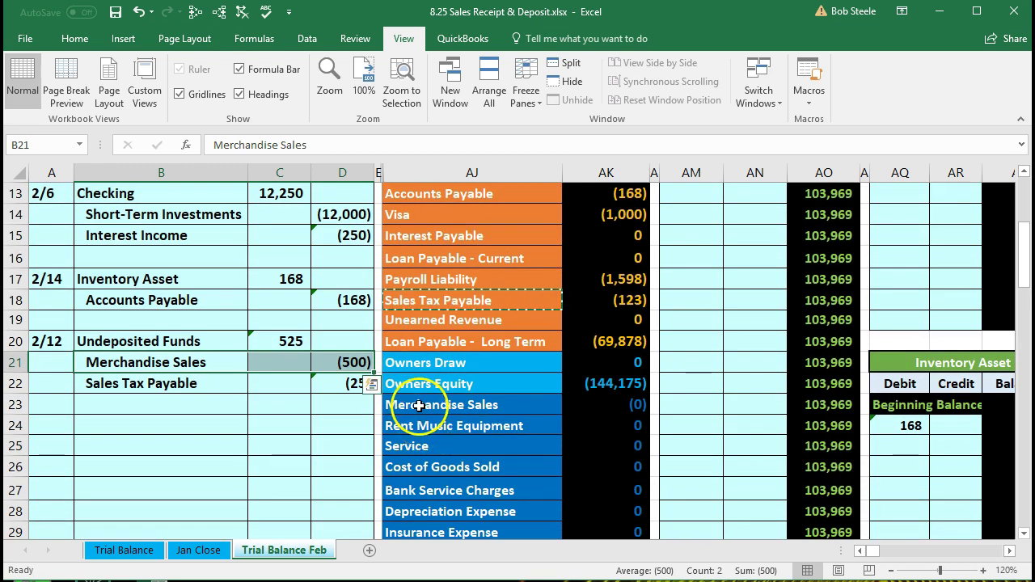
click(506, 402)
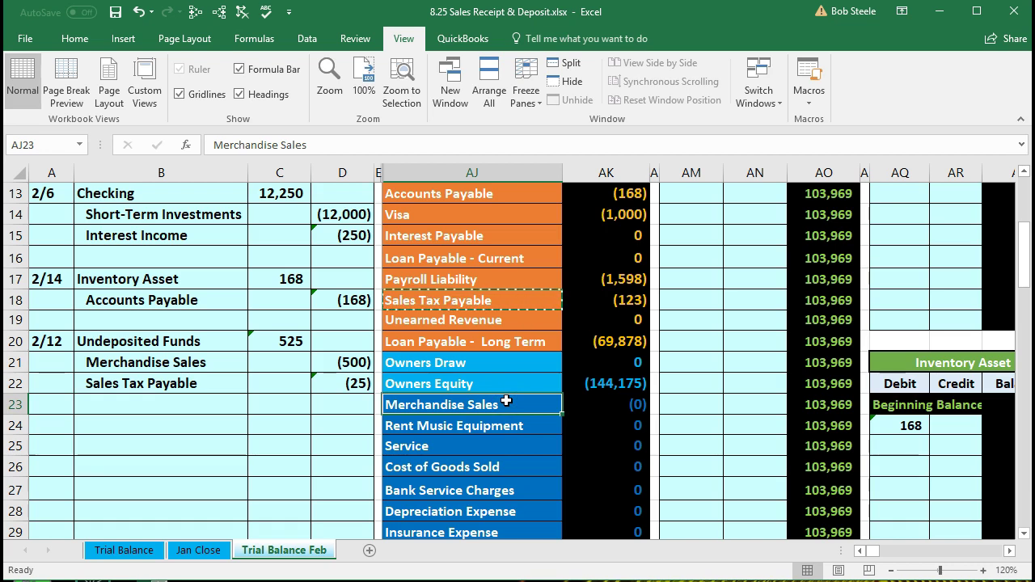
key(Right)
key(Right)
key(Right)
key(Right)
key(Right)
key(Right)
key(Right)
key(Right)
key(Right)
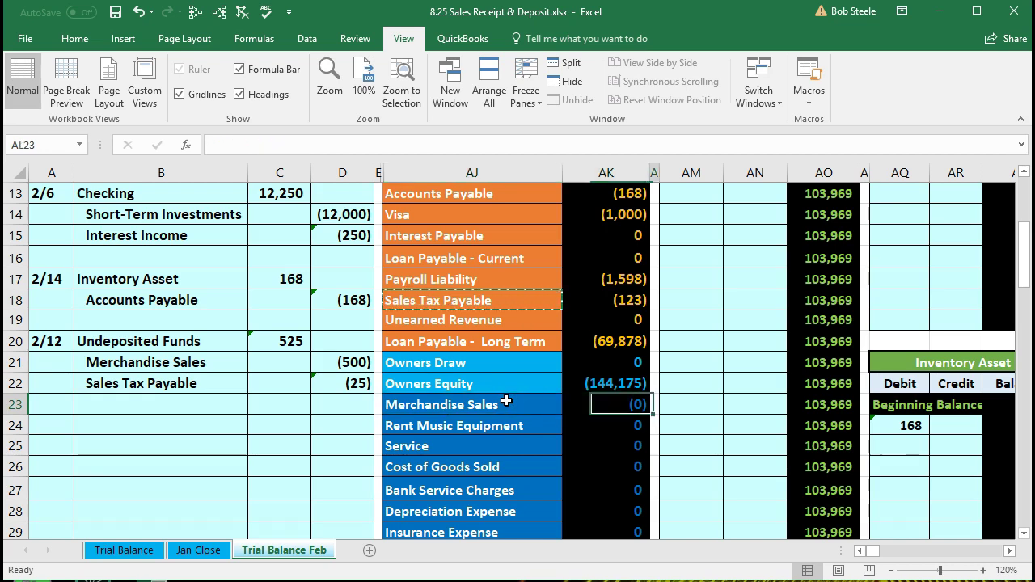
key(Right)
key(Right)
key(Right)
key(Right)
key(Right)
key(Right)
key(Right)
key(Right)
key(Right)
key(Right)
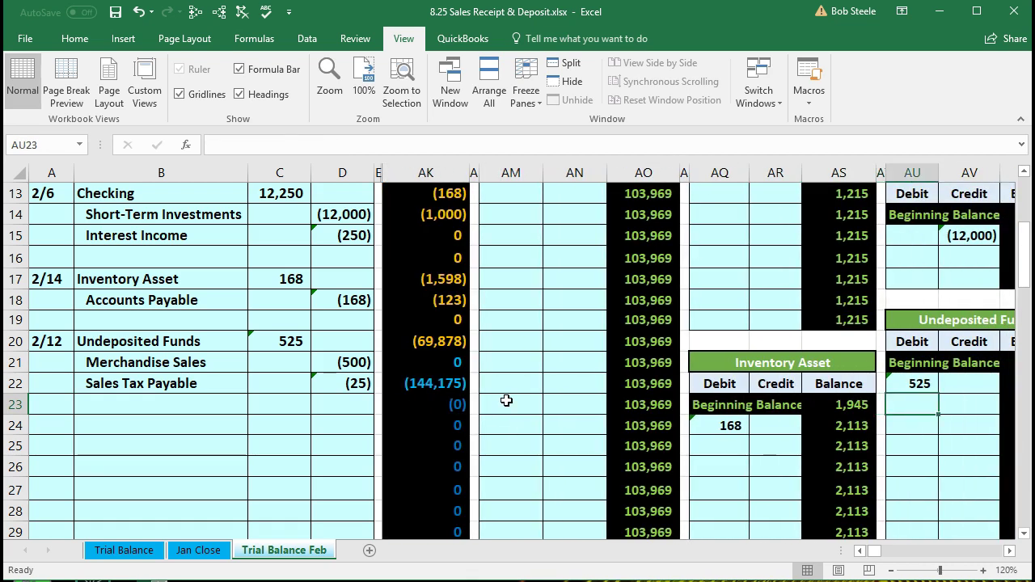
key(Right)
key(Right)
key(Right)
key(Right)
key(Right)
key(Right)
key(Right)
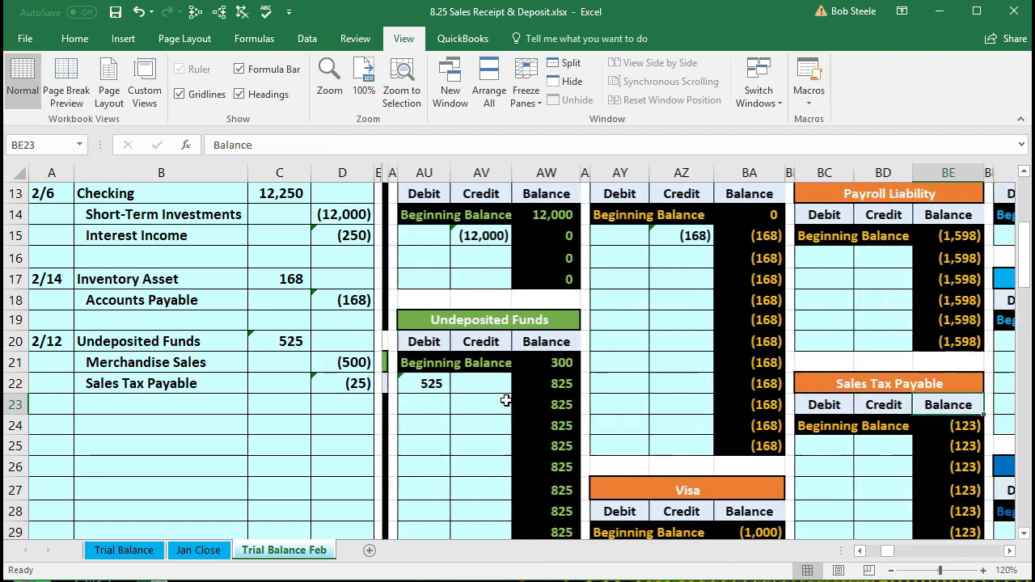
key(Right)
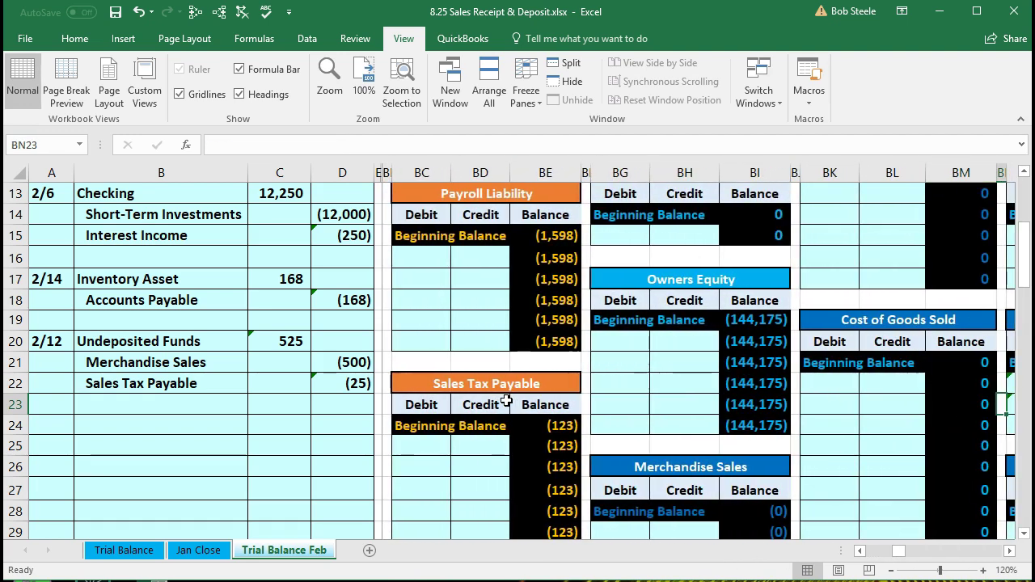
scroll(507, 401, down, 2)
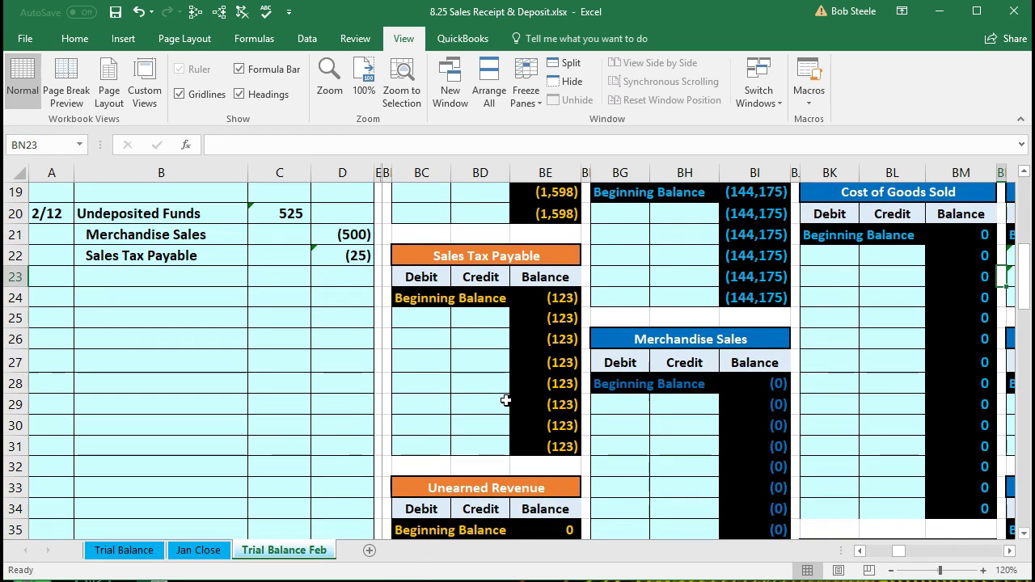
click(666, 408)
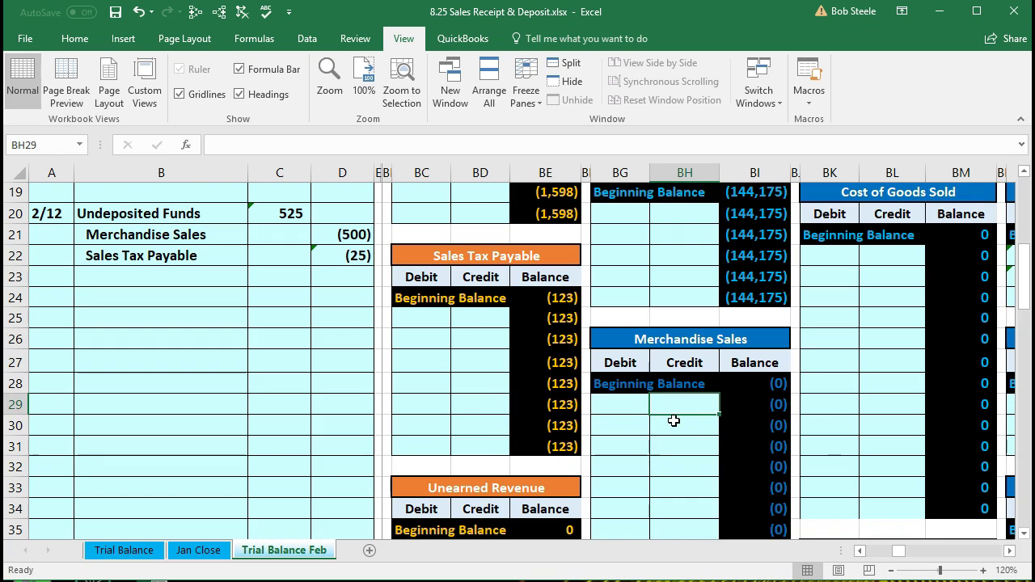
text(=)
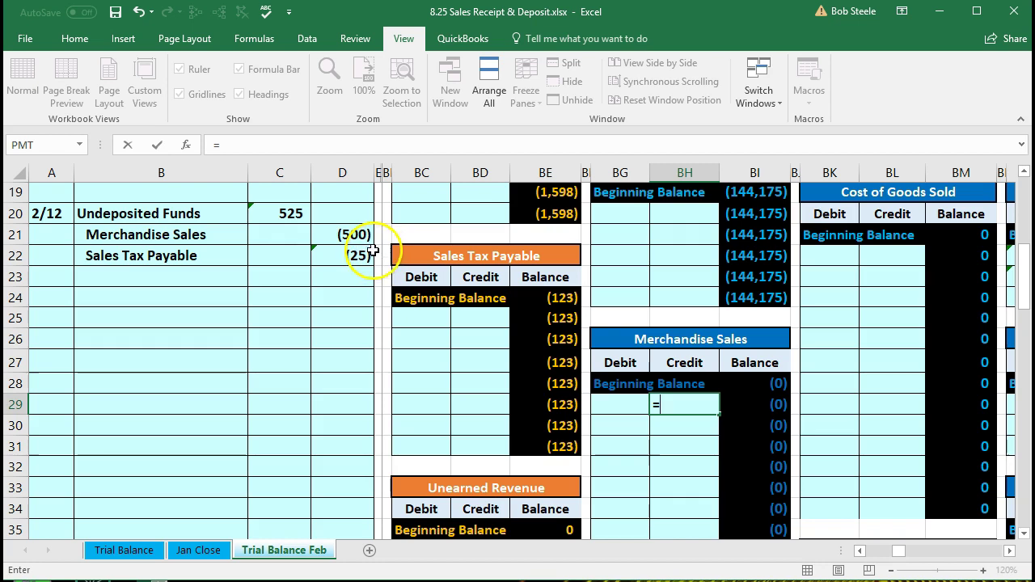
click(354, 234)
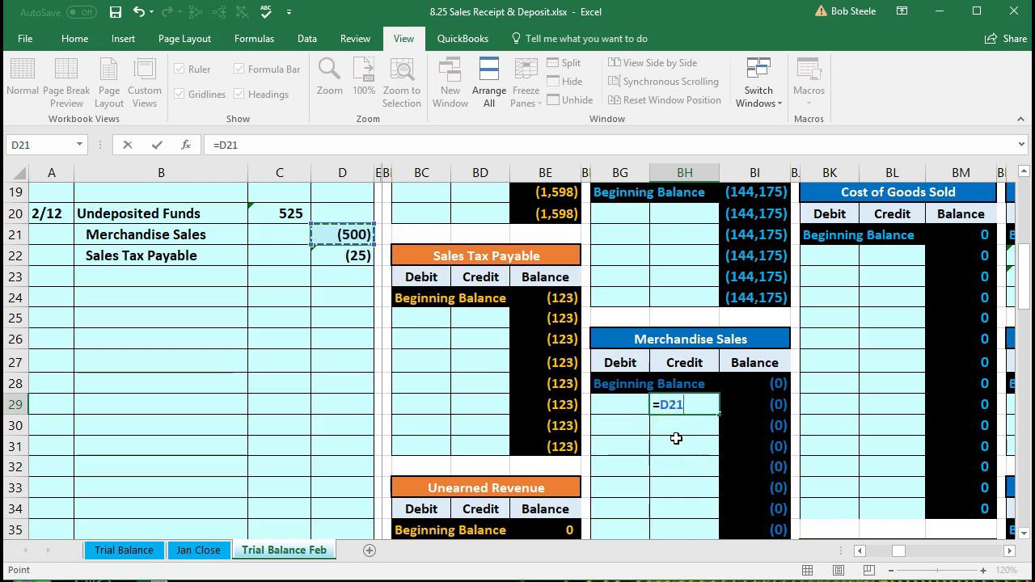
key(Return)
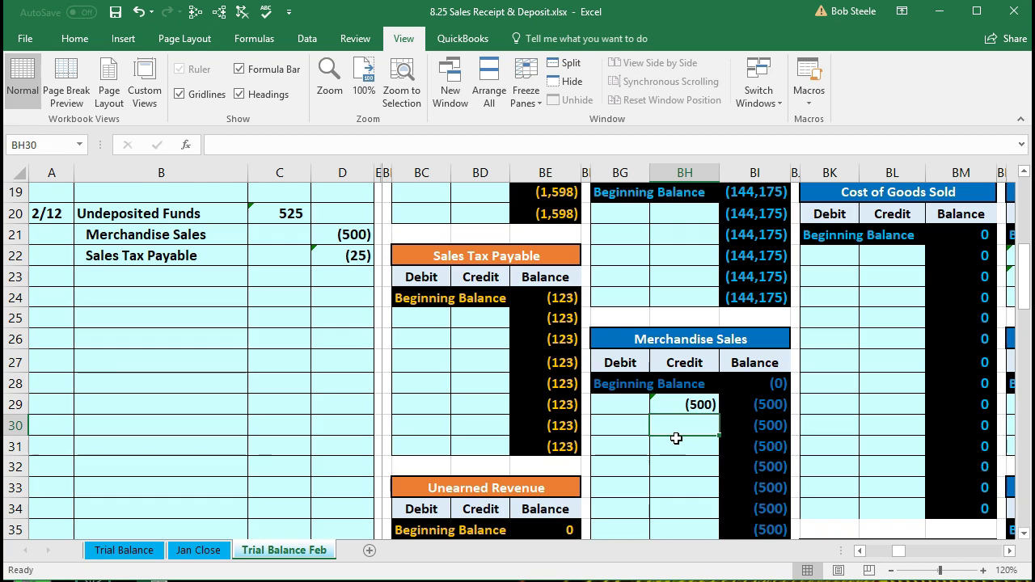
- Check the Merchandise Sales balance in AK23 of the trial balance
key(Left)
key(Left)
key(Left)
key(Left)
key(Left)
key(Left)
key(Left)
key(Left)
key(Left)
key(Left)
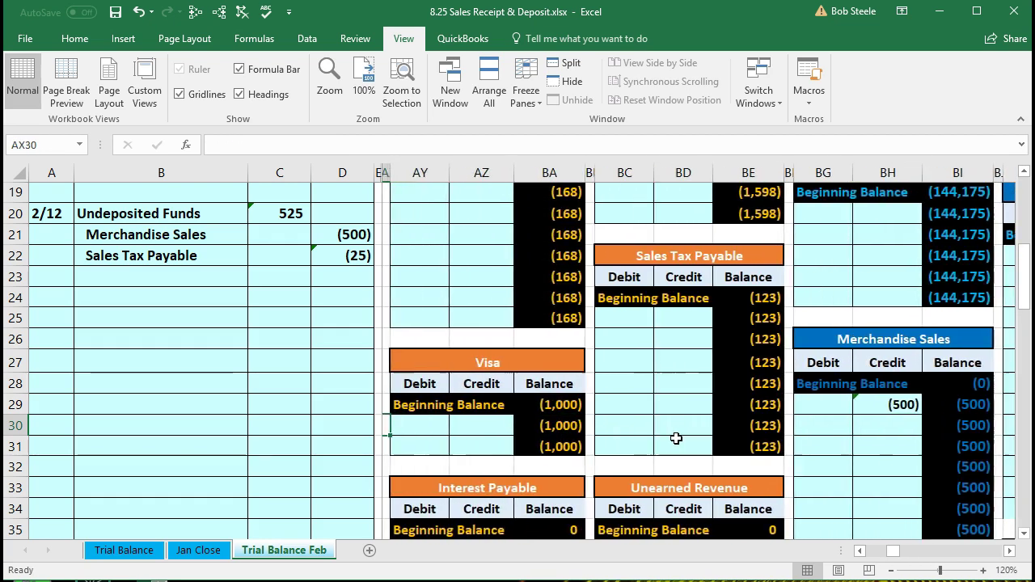
key(Left)
key(Left)
key(Left)
key(Left)
key(Left)
key(Left)
key(Left)
key(Left)
key(Left)
key(Left)
key(Left)
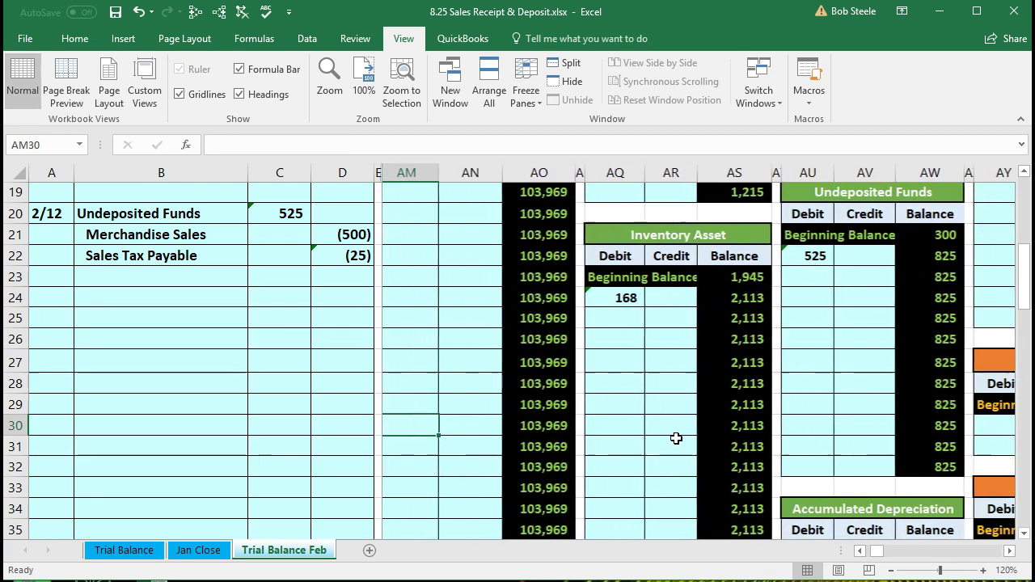
key(Left)
key(Left)
key(Left)
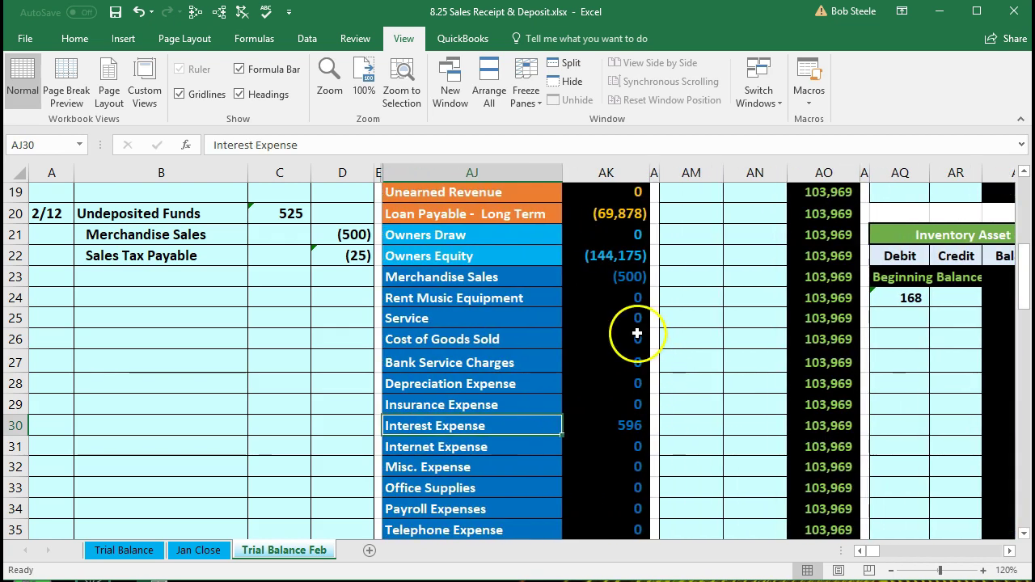
click(615, 279)
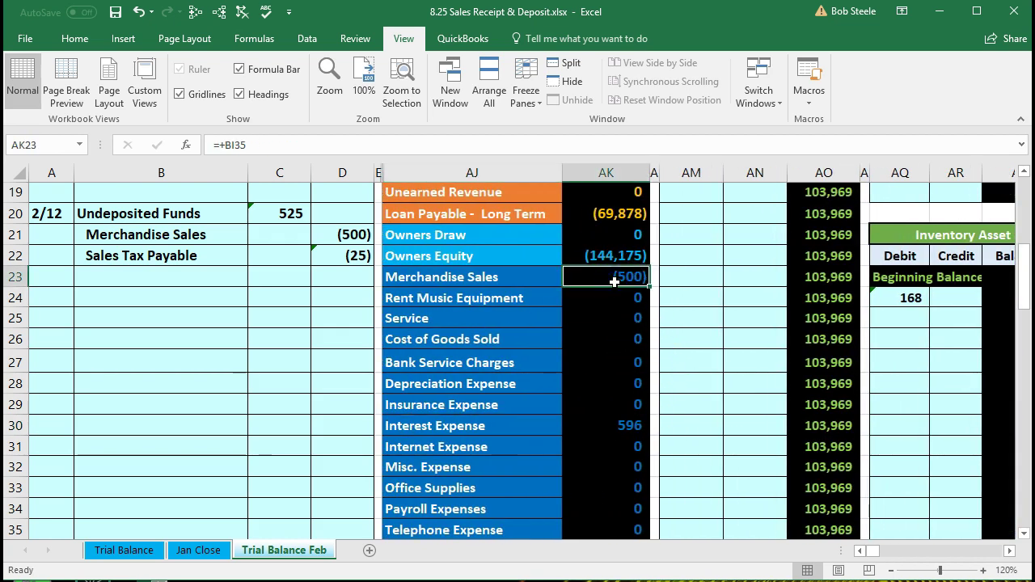
- Post the 2/12 Sales Tax Payable credit to its general ledger account by entering =D22 in BD25
drag(199, 258, 328, 258)
scroll(342, 386, up, 2)
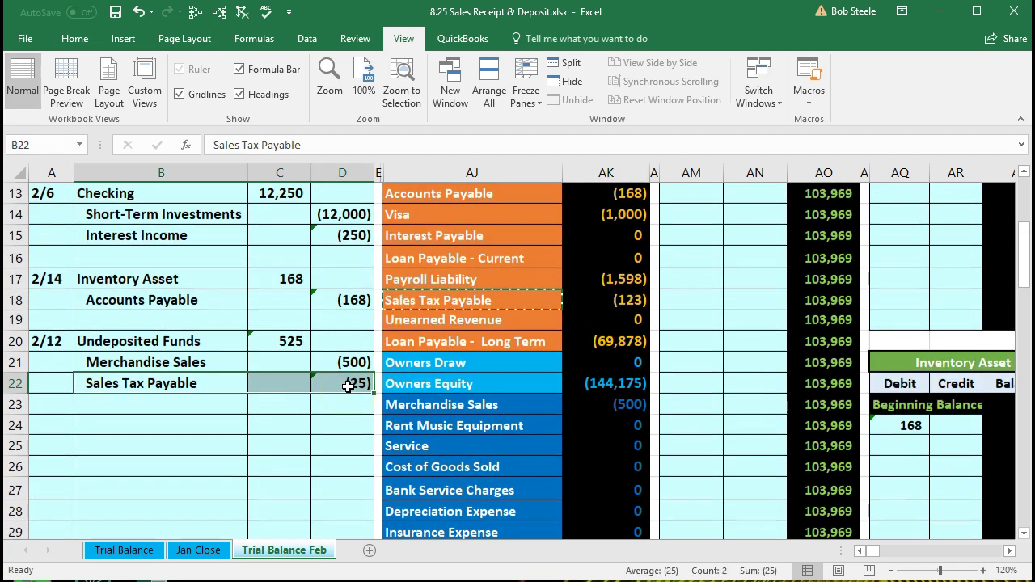
drag(404, 300, 624, 301)
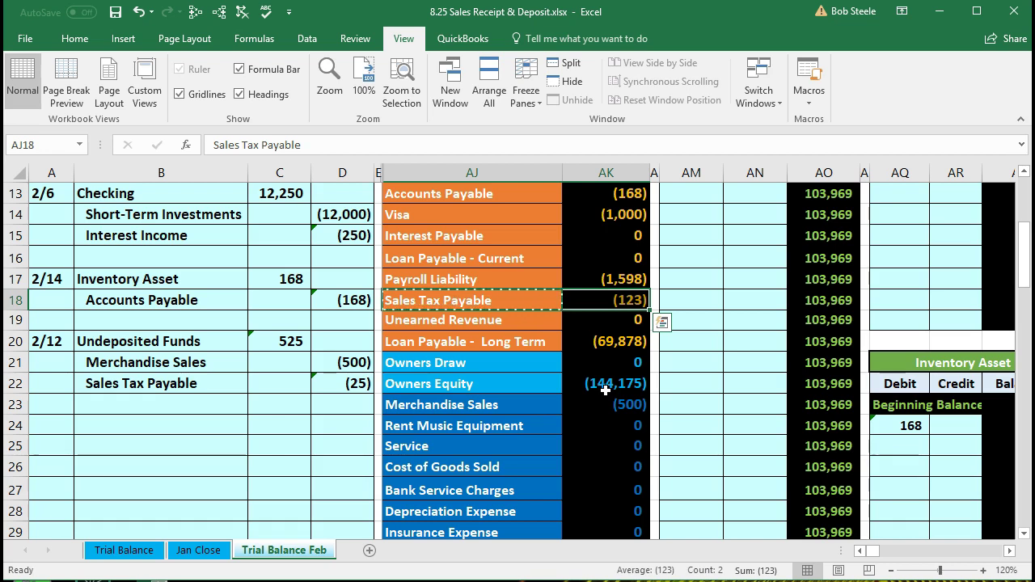
key(Right)
key(Right)
key(Right)
key(Right)
key(Right)
key(Right)
key(Right)
key(Right)
key(Right)
key(Right)
key(Right)
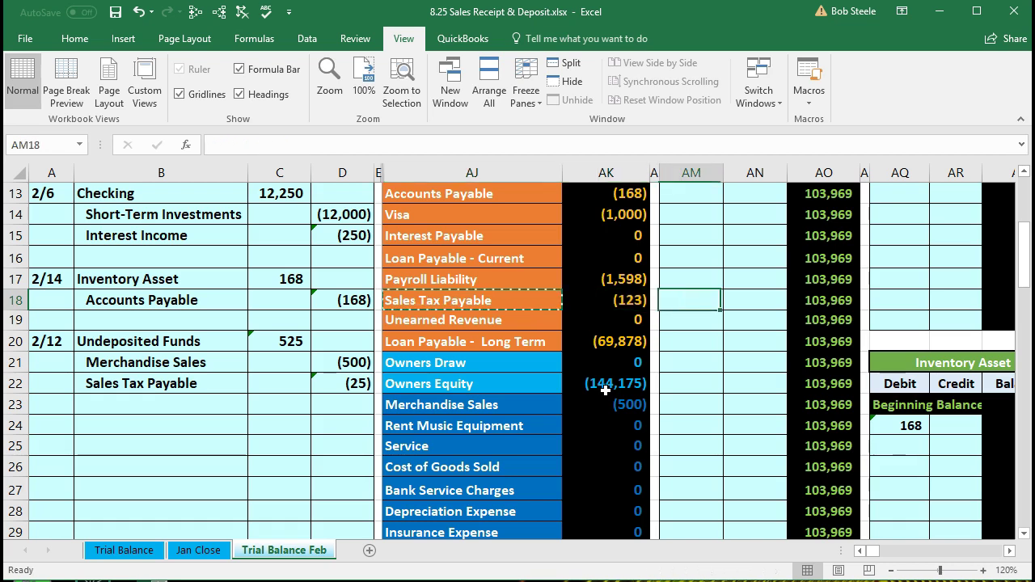
key(Right)
key(Right)
key(Right)
key(Right)
key(Right)
key(Right)
key(Right)
key(Right)
key(Right)
key(Right)
key(Right)
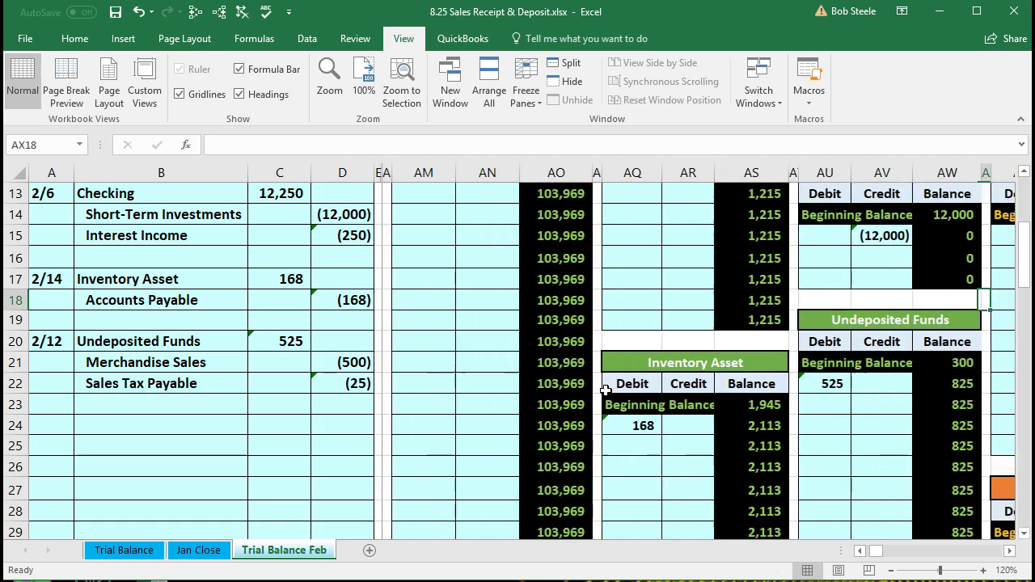
key(Right)
key(Right)
key(Right)
key(Right)
key(Right)
key(Right)
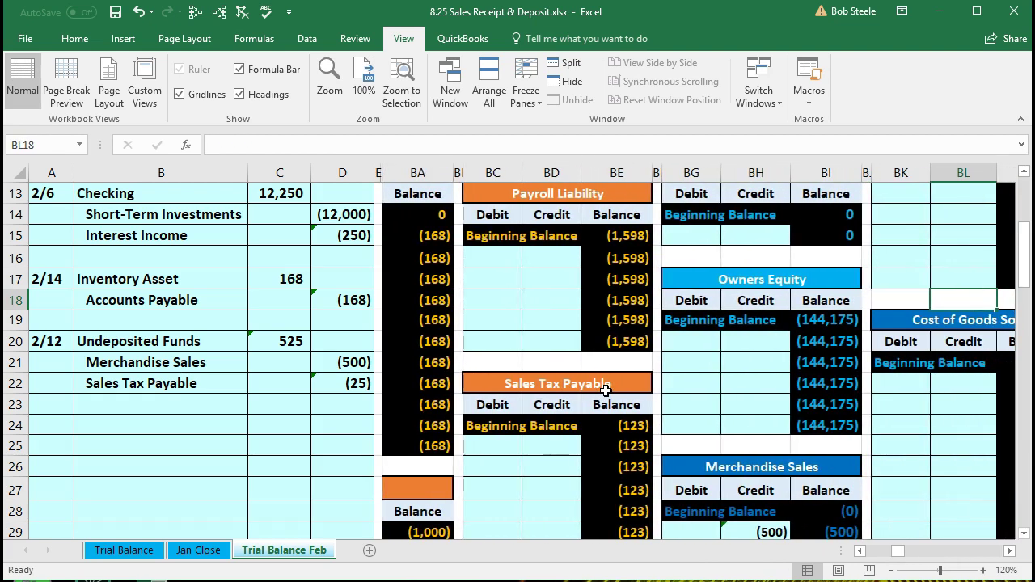
click(553, 442)
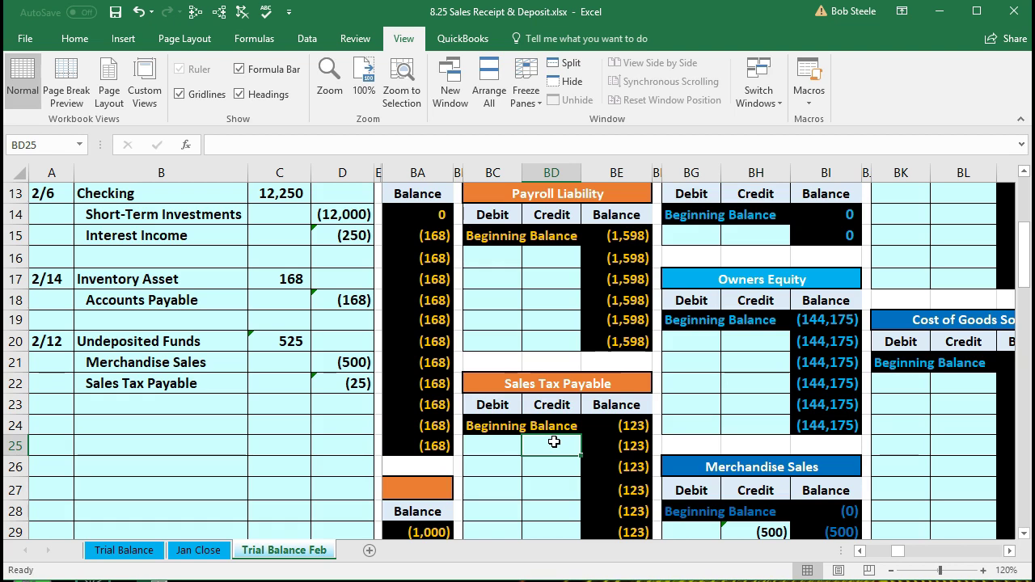
text(=)
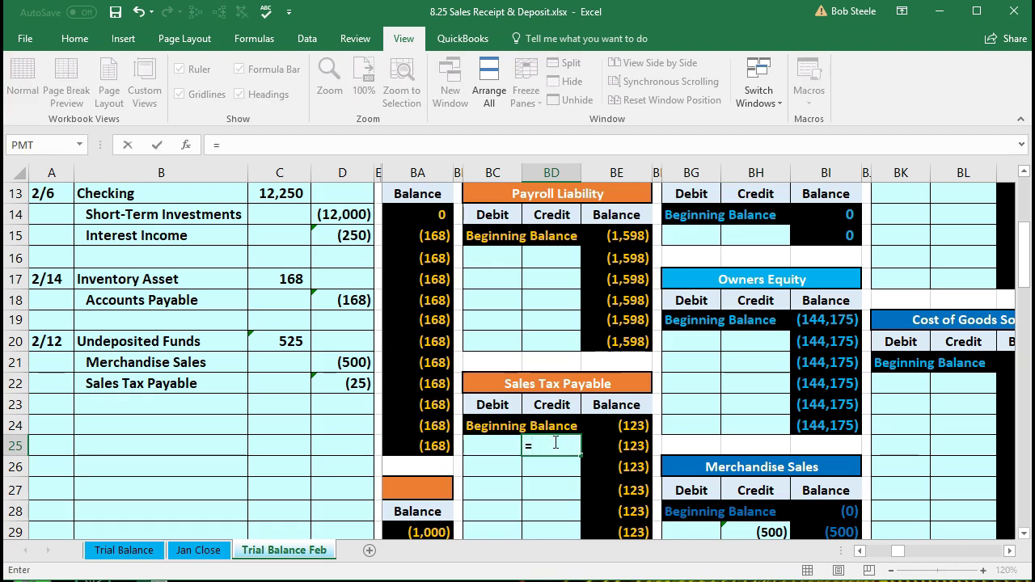
click(366, 386)
key(Return)
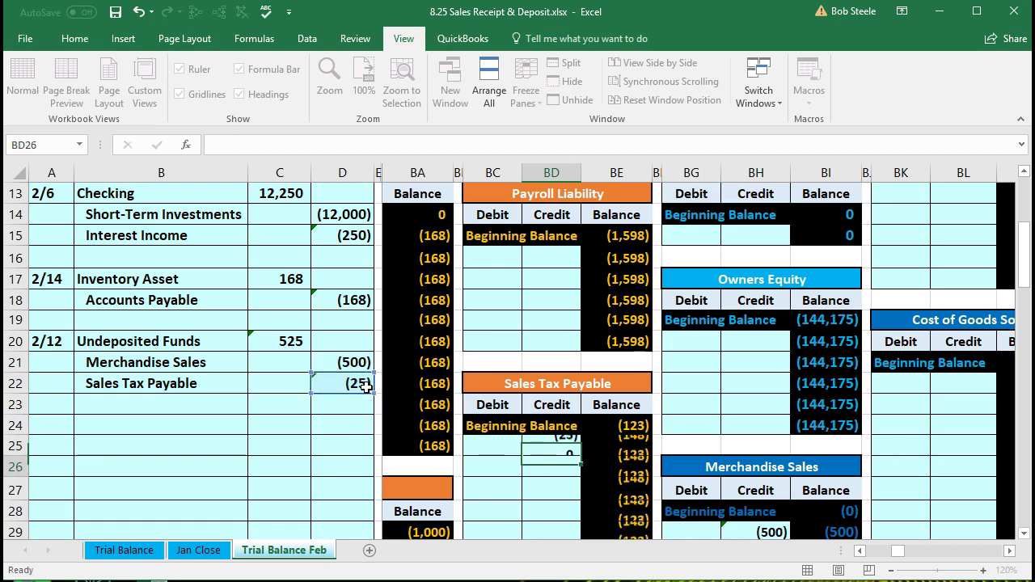
- Check the Sales Tax Payable balance in the general ledger and in AK18 of the trial balance
key(Right)
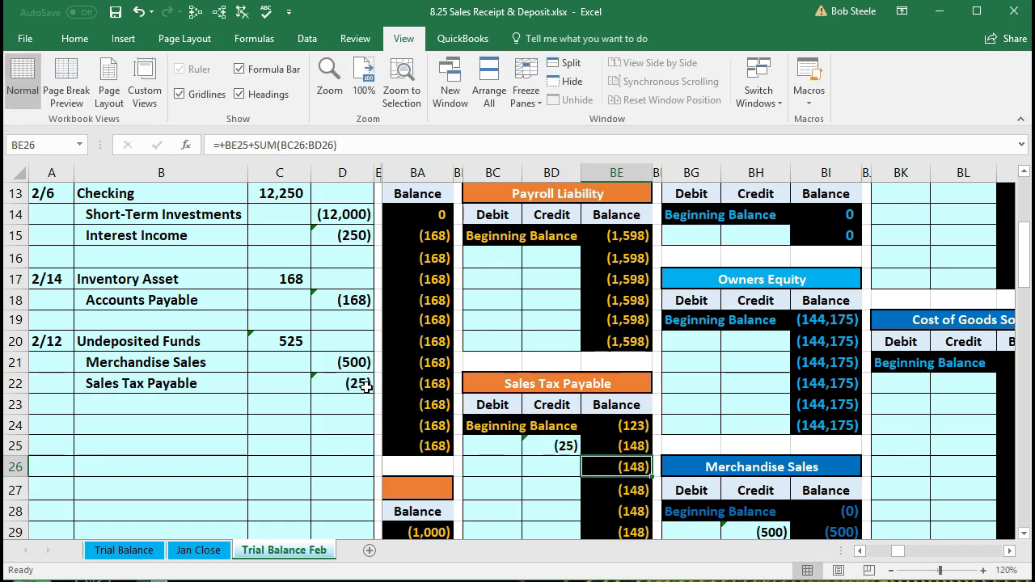
key(Left)
key(Left)
key(Left)
key(Left)
key(Left)
key(Left)
key(Left)
key(Left)
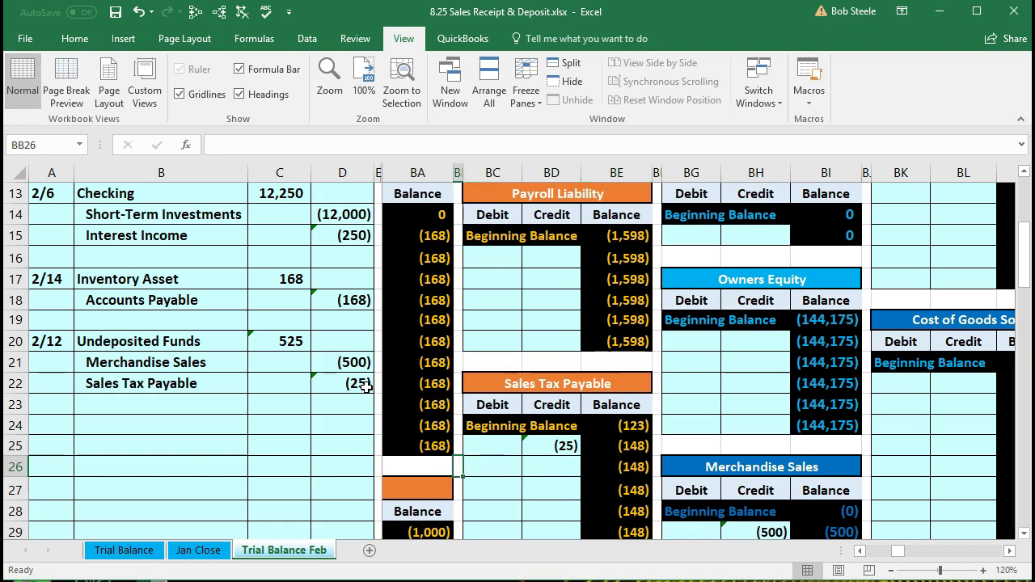
key(Left)
key(Left)
key(Left)
key(Left)
key(Left)
key(Left)
key(Left)
key(Left)
key(Left)
key(Left)
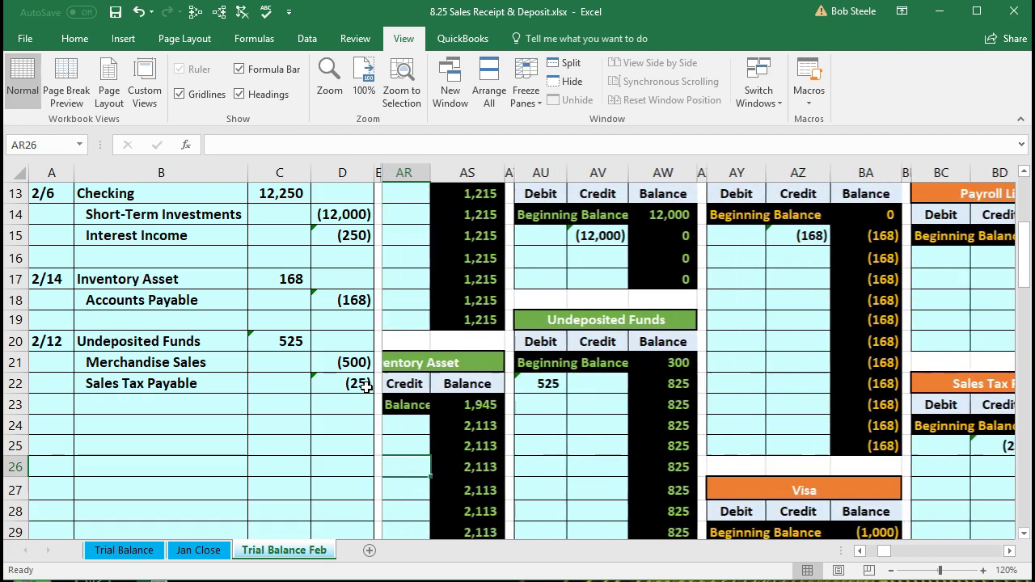
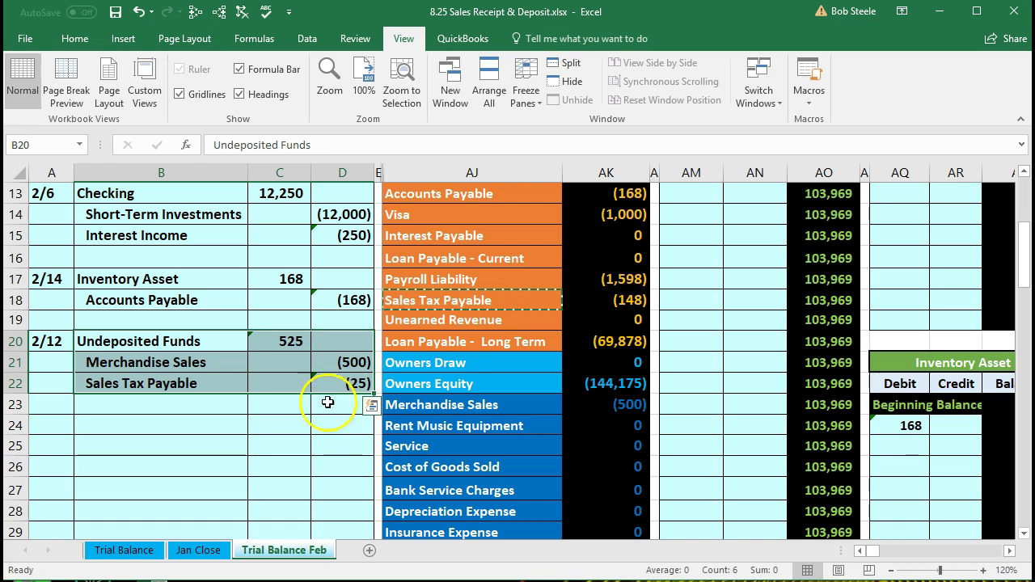
- Copy the Inventory Asset account name from AJ7 into B25 as values only and indent it as a credit line
scroll(326, 420, up, 2)
scroll(325, 428, up, 1)
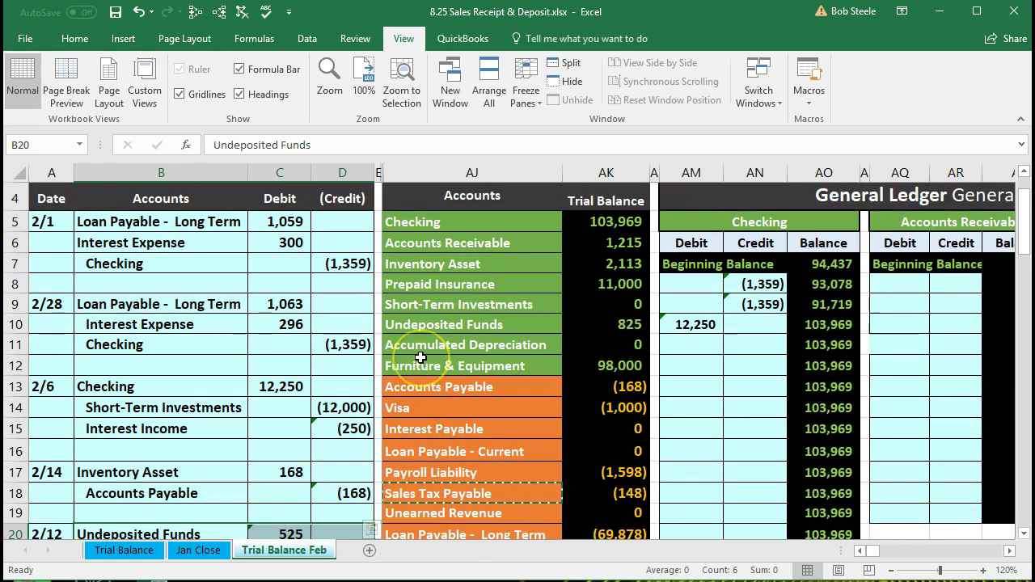
drag(465, 266, 583, 273)
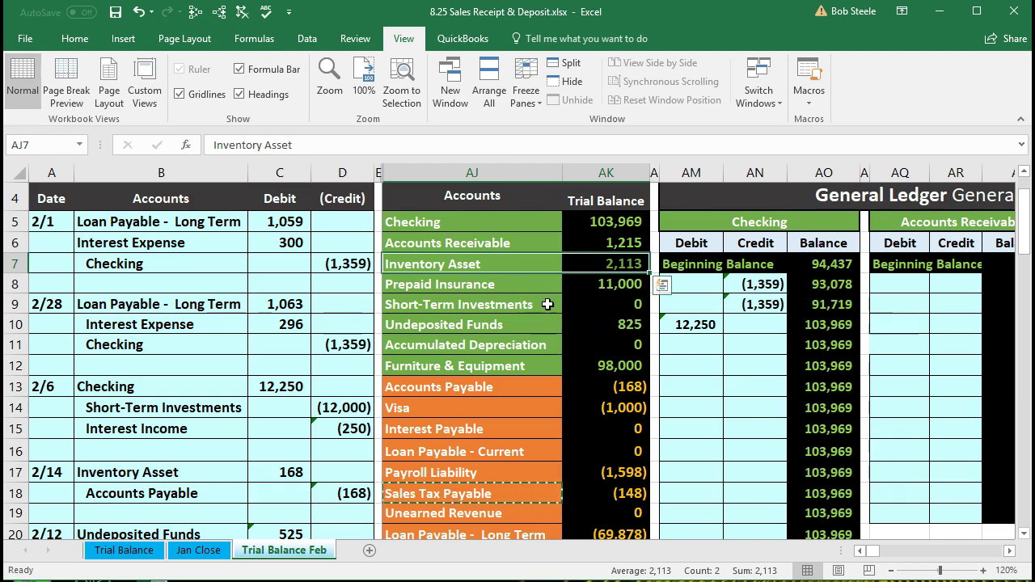
click(603, 265)
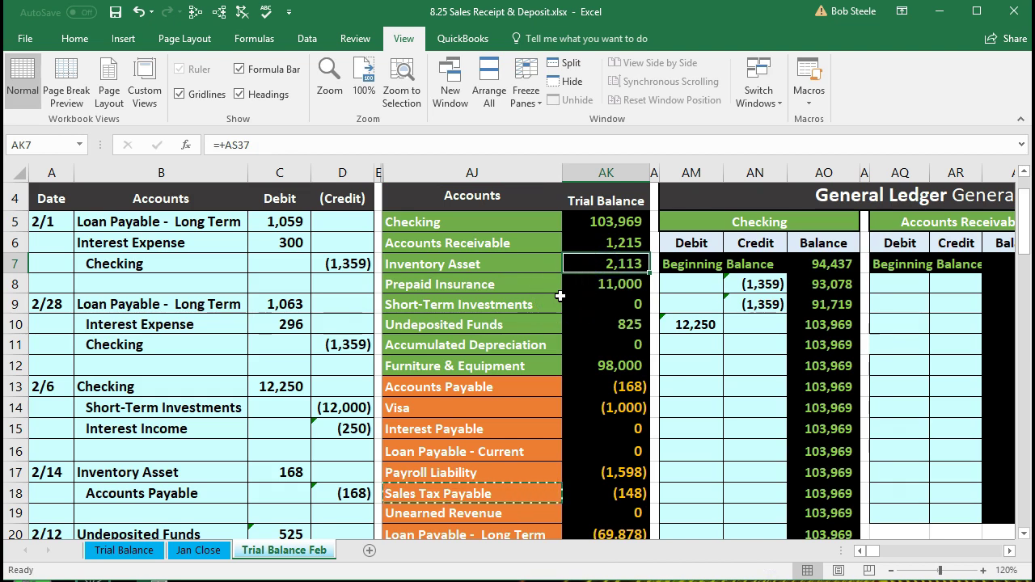
click(511, 263)
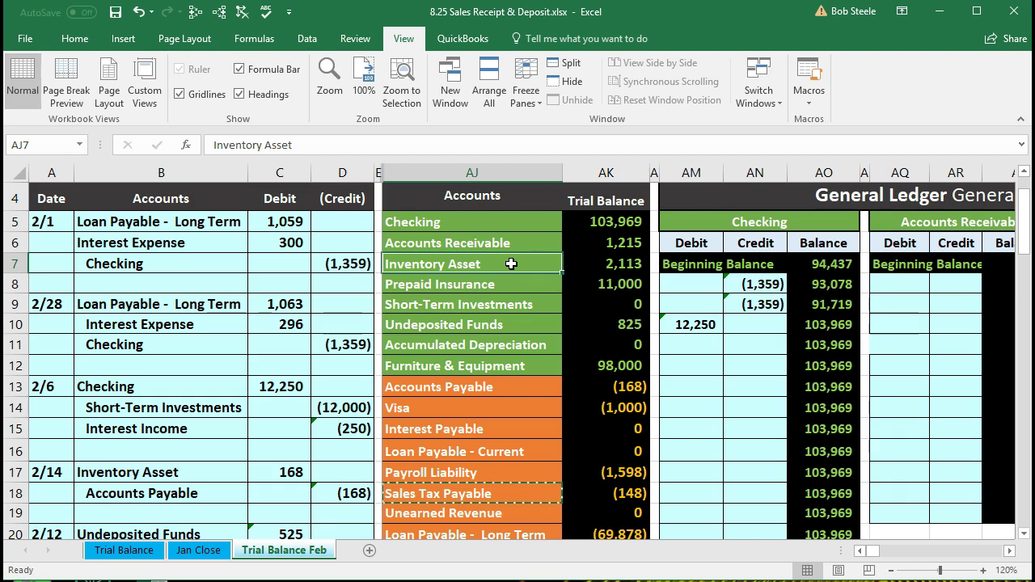
right_click(511, 264)
click(522, 293)
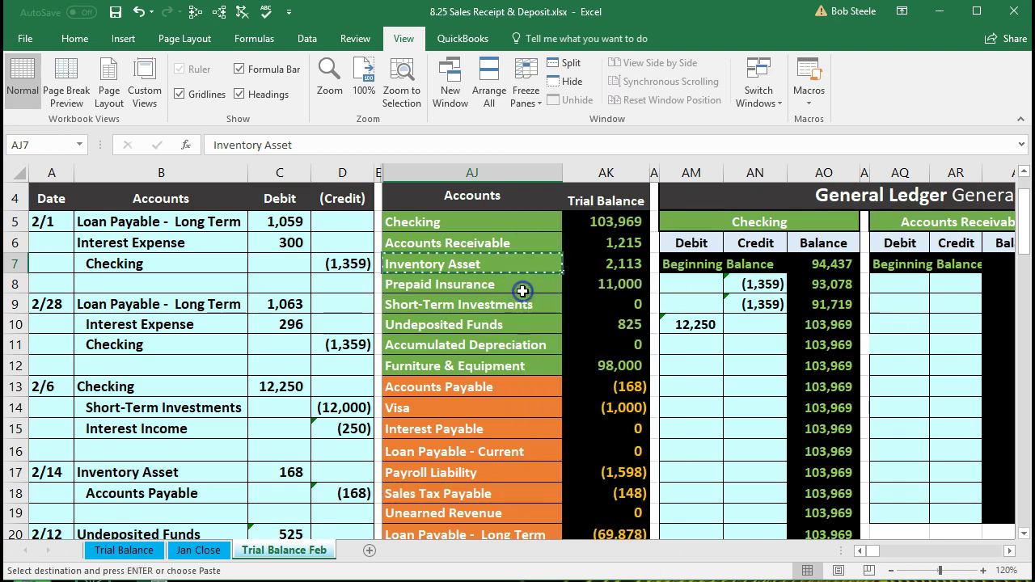
scroll(523, 291, down, 2)
scroll(522, 291, down, 2)
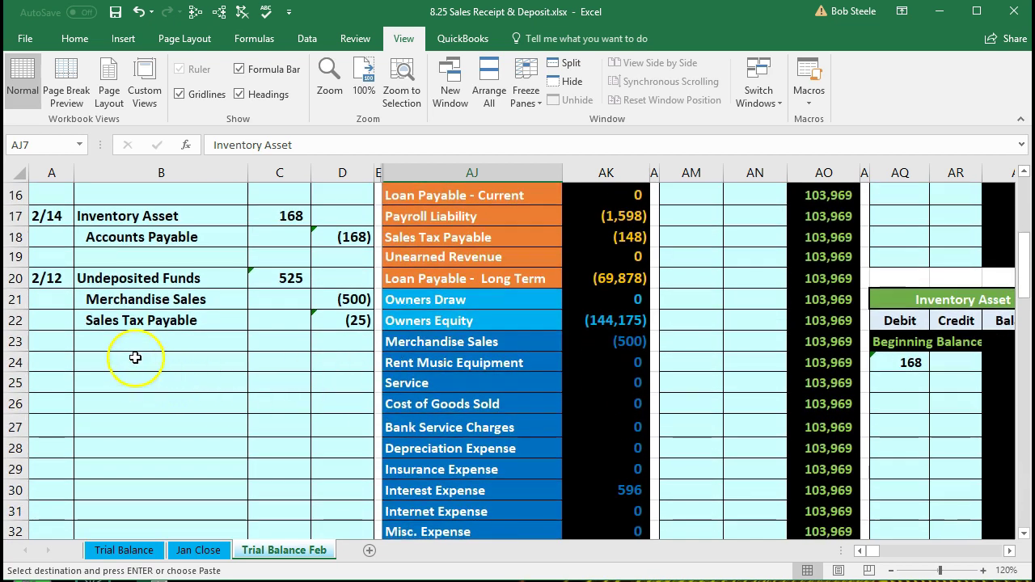
click(127, 342)
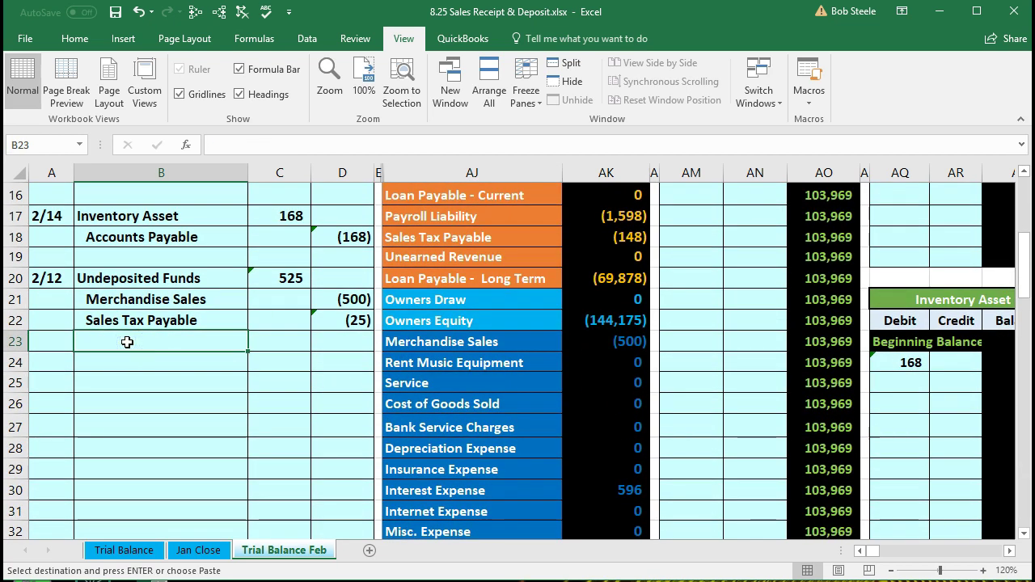
click(123, 364)
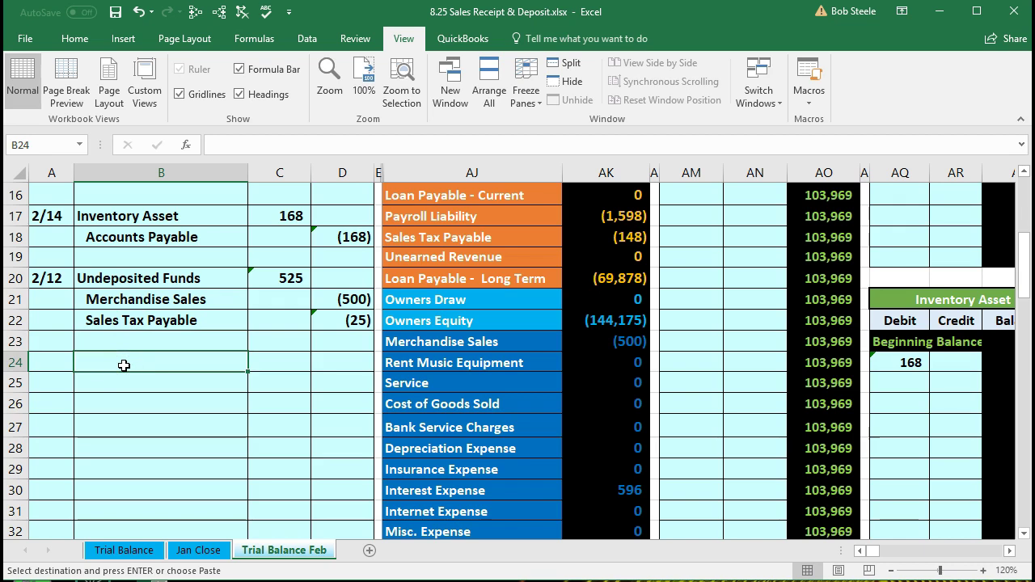
click(120, 382)
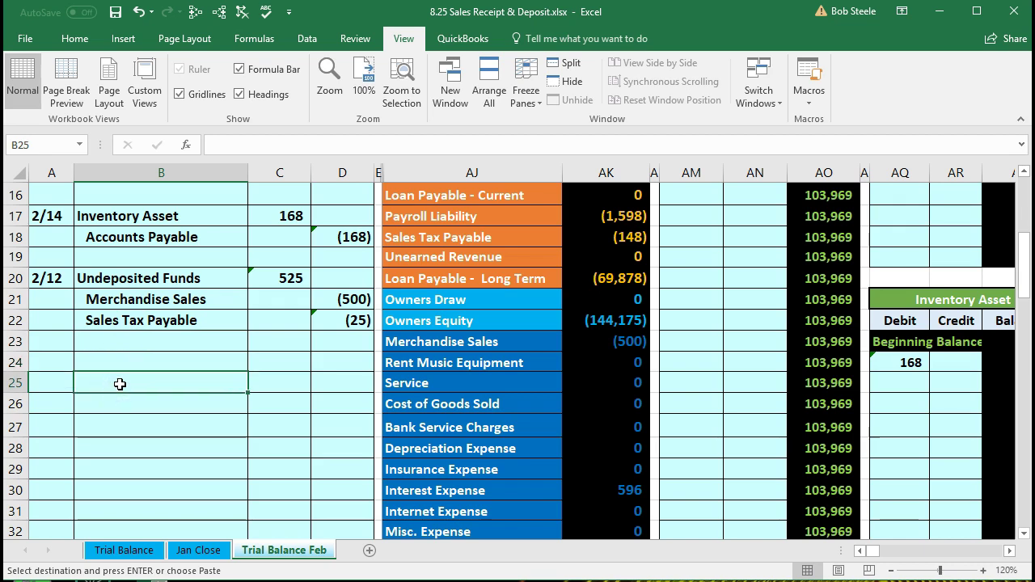
right_click(120, 384)
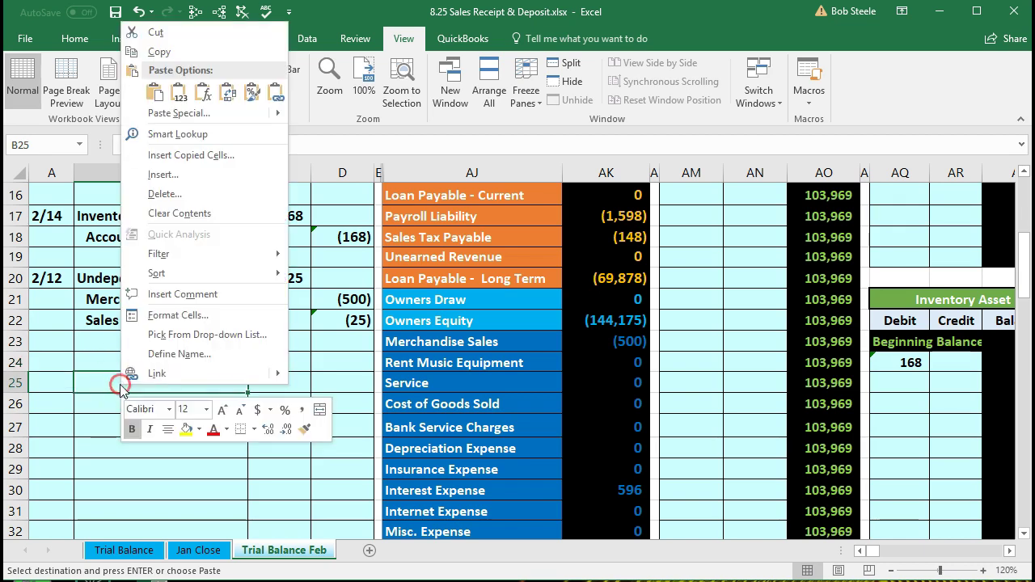
click(180, 95)
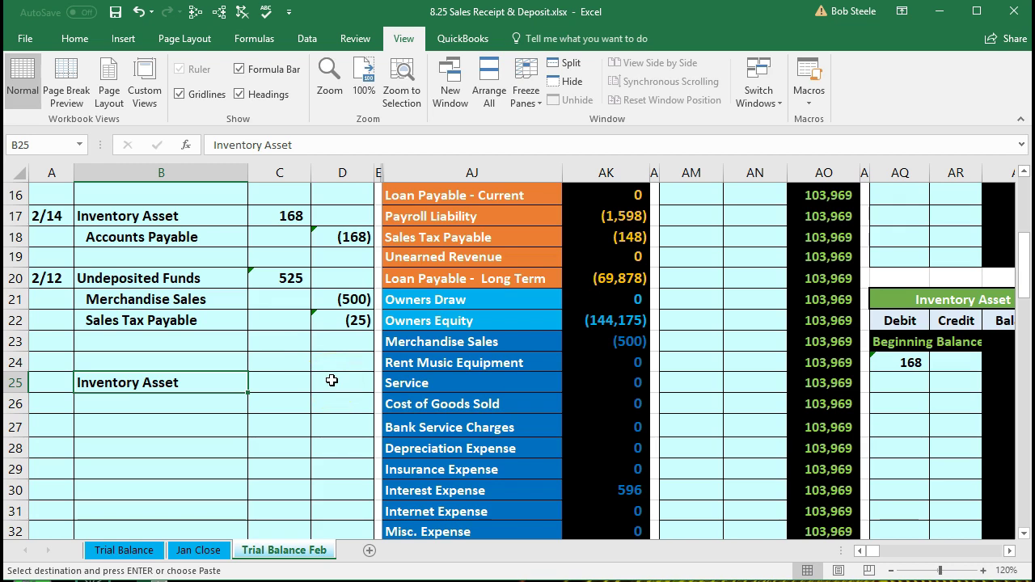
click(76, 40)
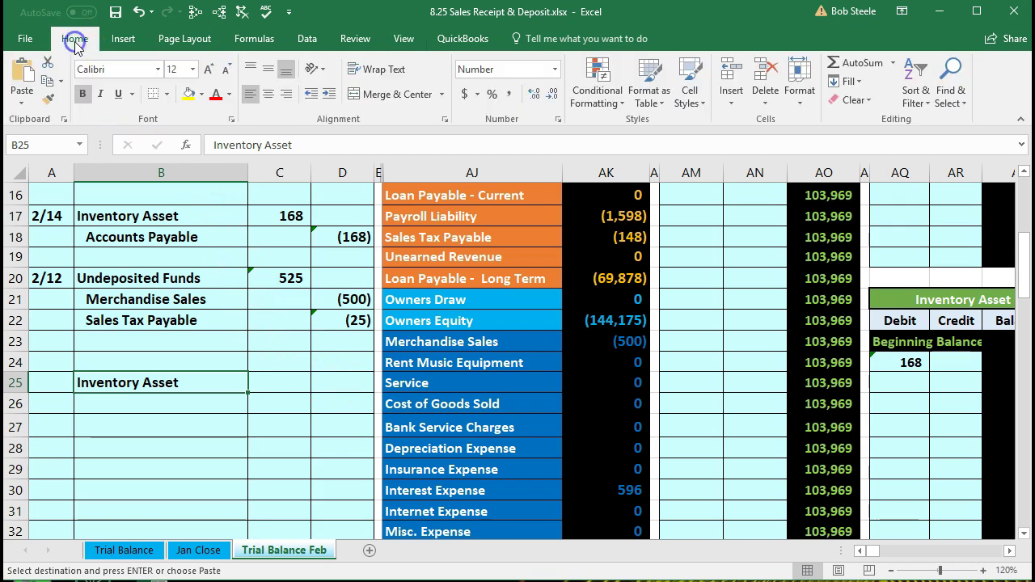
click(329, 95)
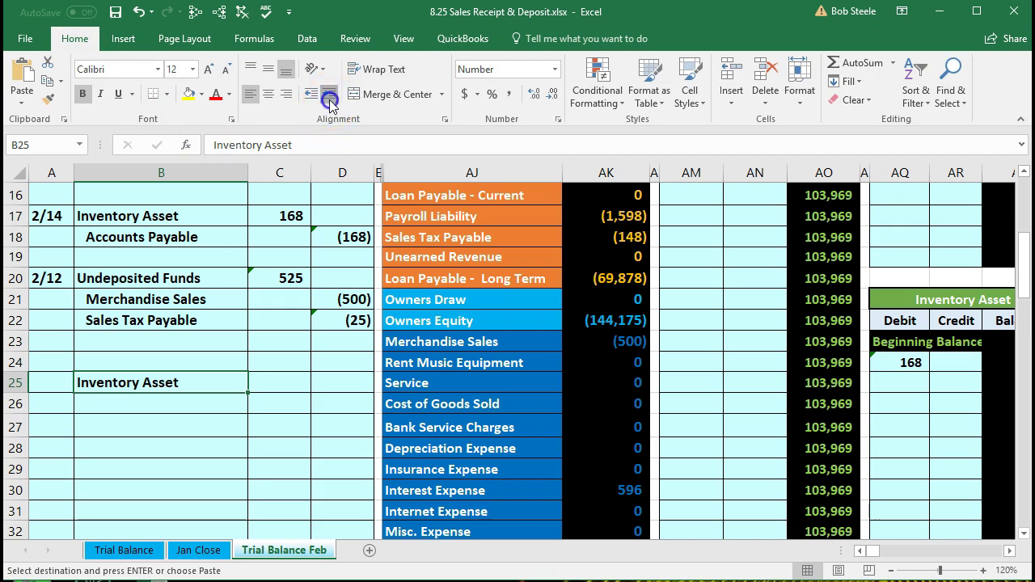
- Copy the Cost of Goods Sold account name from AJ26 into B24 as values only for the debit line
click(214, 363)
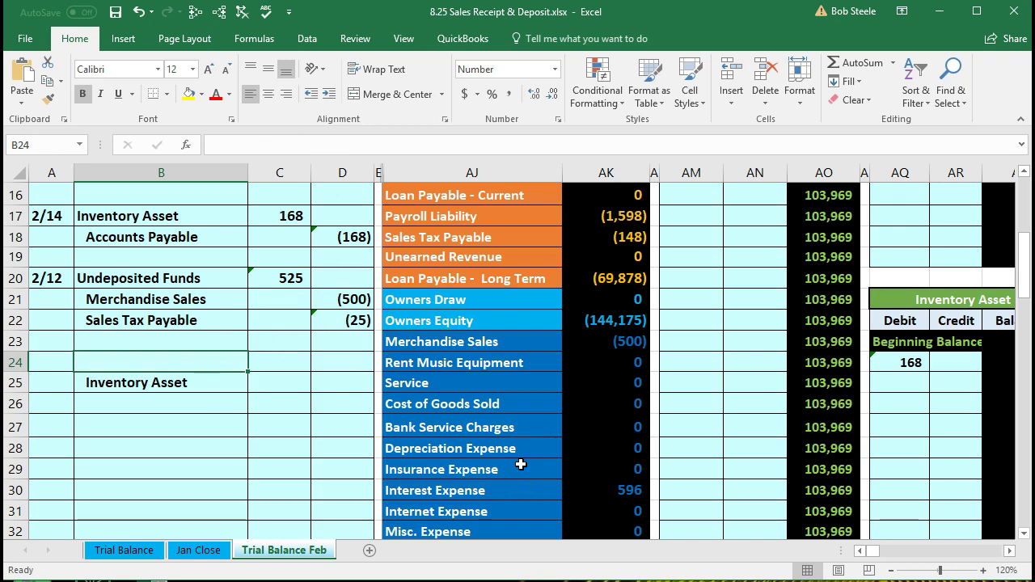
scroll(521, 465, down, 3)
click(515, 341)
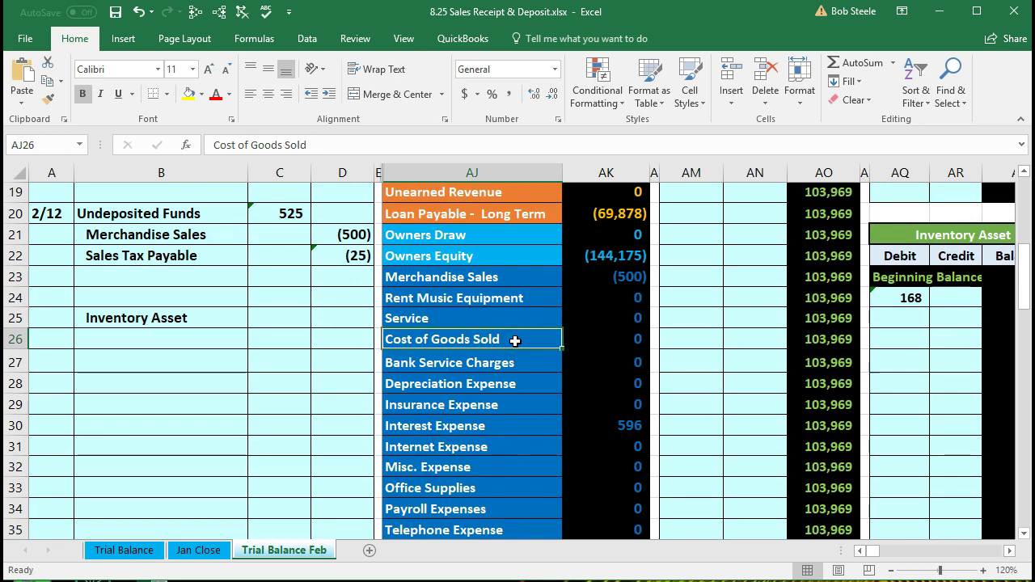
right_click(515, 340)
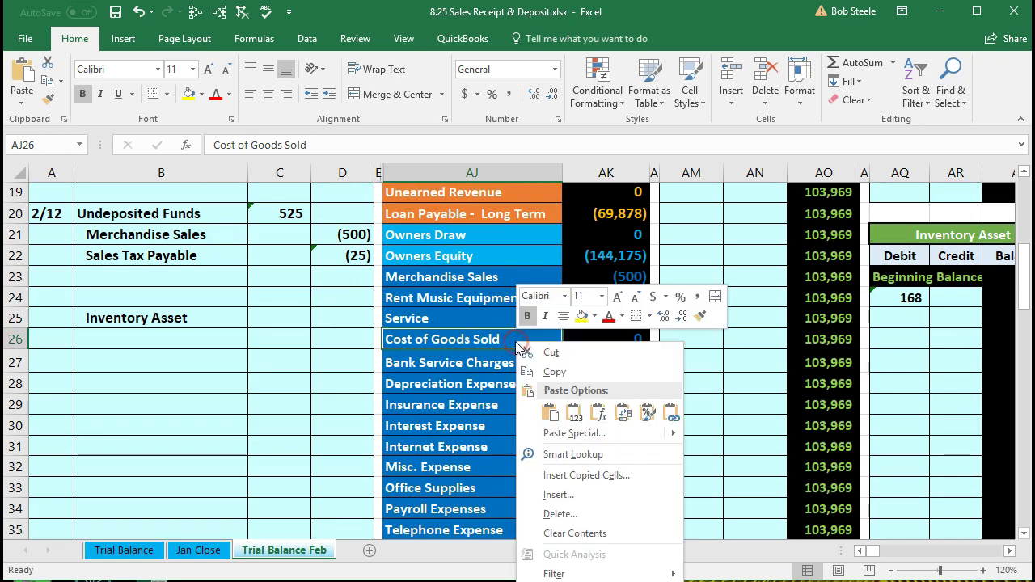
click(528, 371)
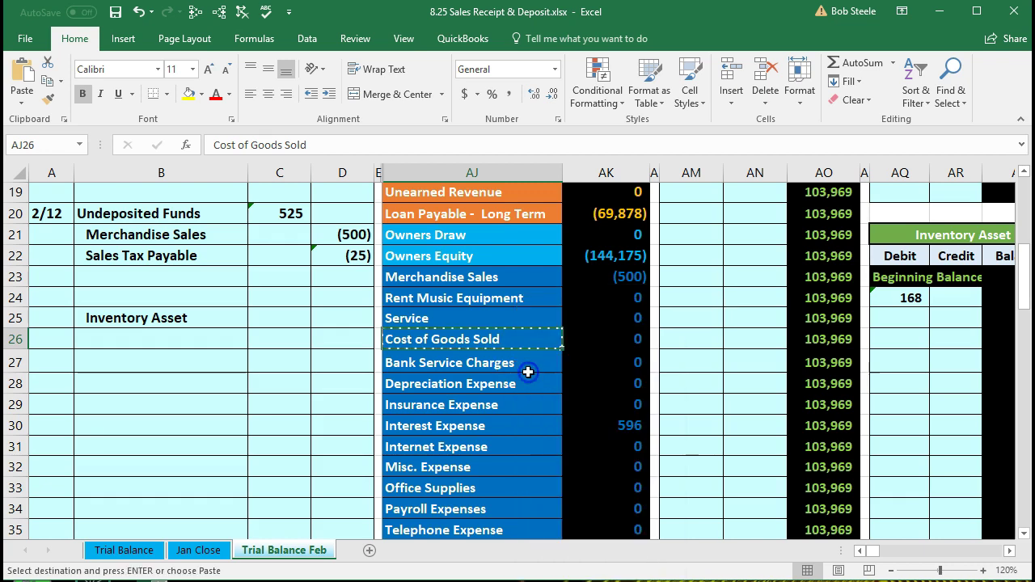
click(186, 297)
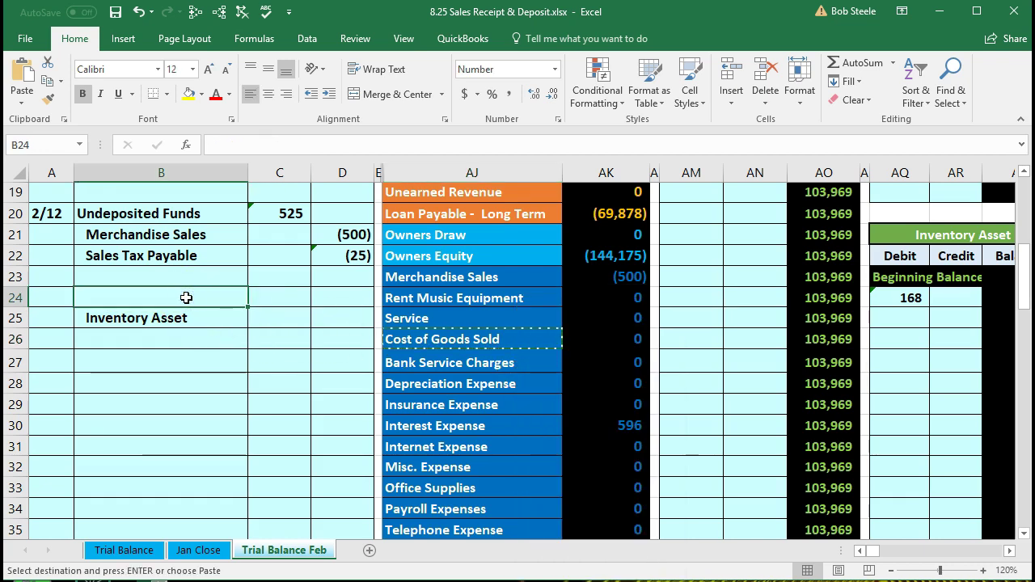
right_click(186, 297)
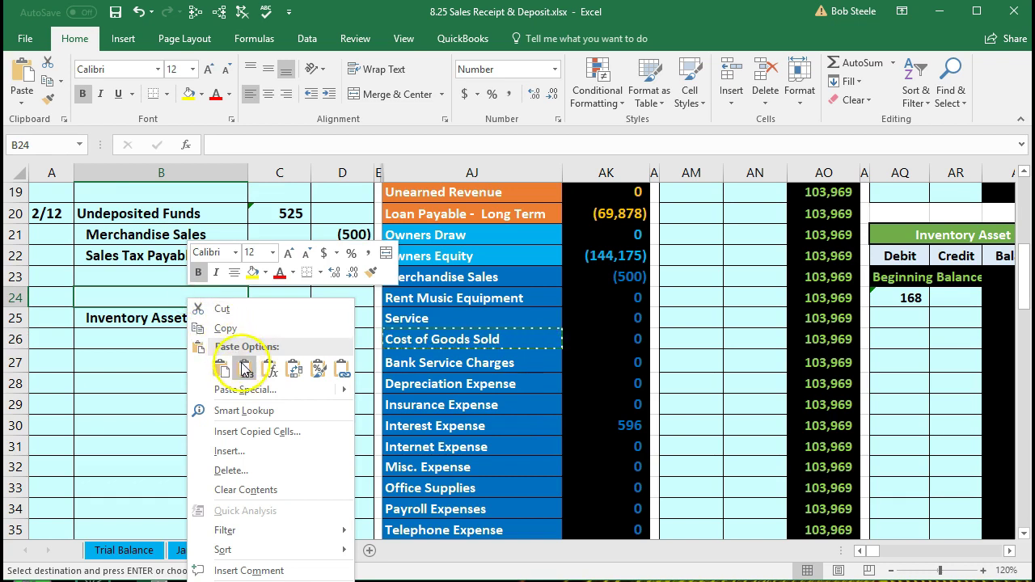
click(245, 369)
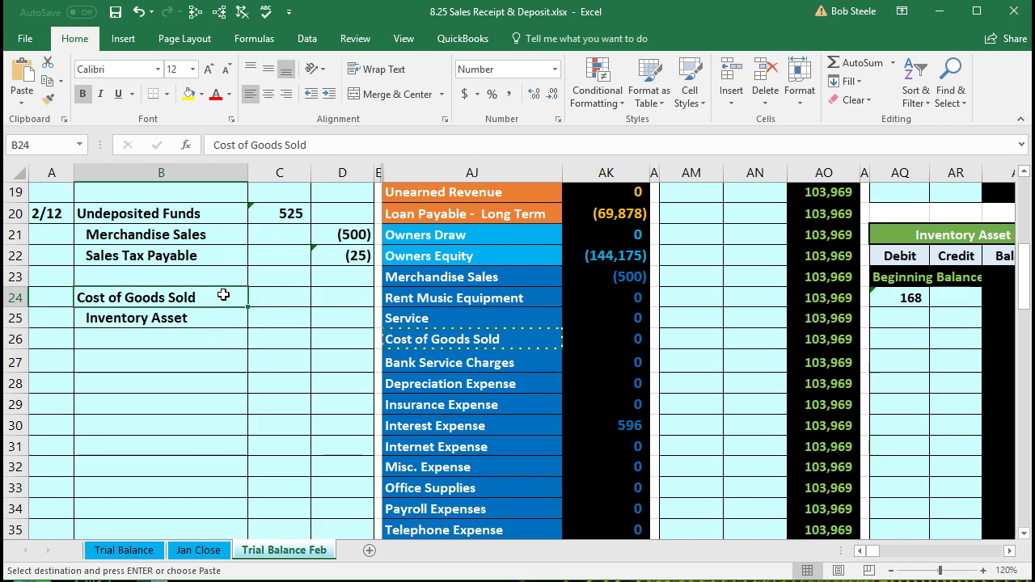
- Examine the Inventory Asset balance in AK7 of the trial balance
key(Right)
key(Right)
key(Right)
key(Right)
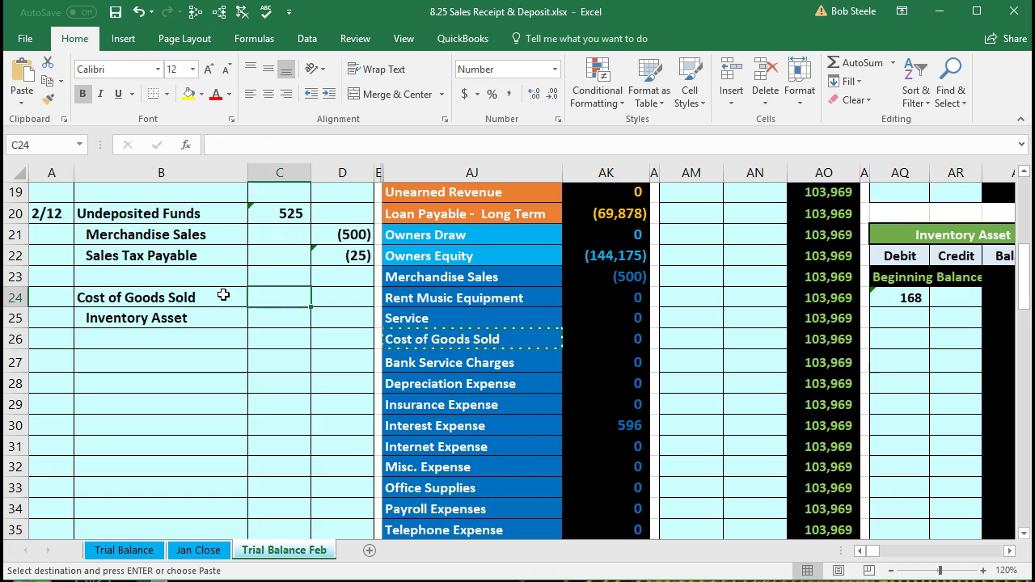
key(Right)
key(Right)
key(Right)
key(Up)
key(Up)
key(Up)
key(Up)
key(Up)
key(Up)
key(Up)
key(Up)
key(Up)
key(Up)
key(Up)
key(Up)
key(Up)
key(Up)
key(Up)
key(Up)
key(Up)
key(Up)
key(Left)
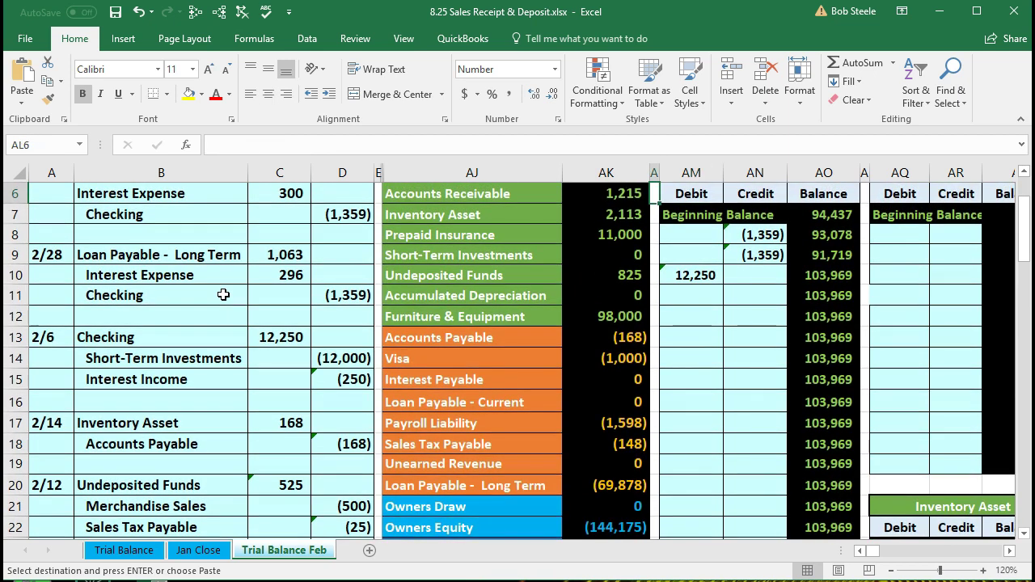
key(Left)
key(Down)
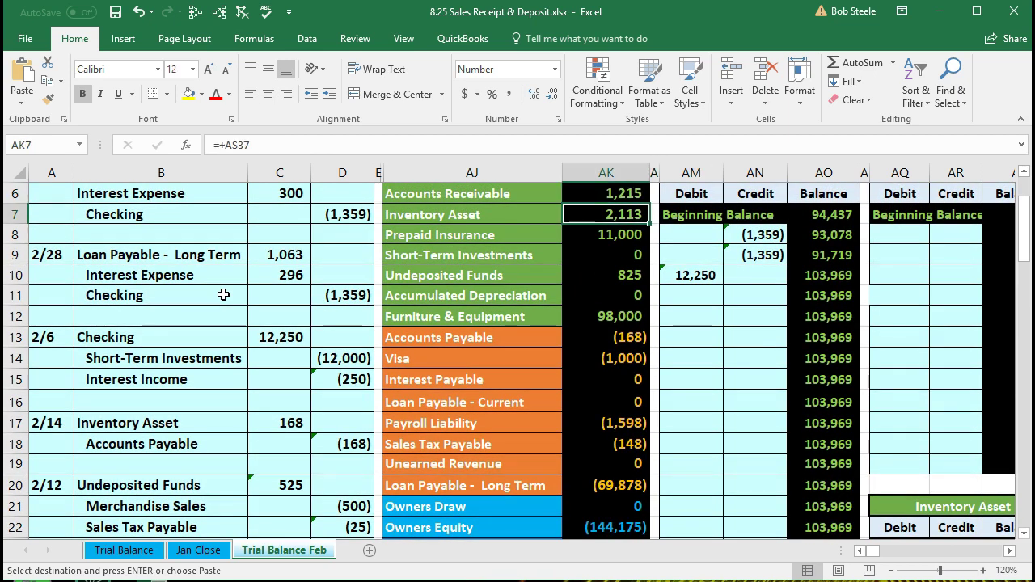
- Locate the ELP inventory card beyond the ledger accounts and balance sheet on the Trial Balance Feb sheet
key(Right)
key(Right)
key(Right)
key(Right)
key(Right)
key(Right)
key(Right)
key(Right)
key(Right)
key(Right)
key(Right)
key(Right)
key(Right)
key(Right)
key(Right)
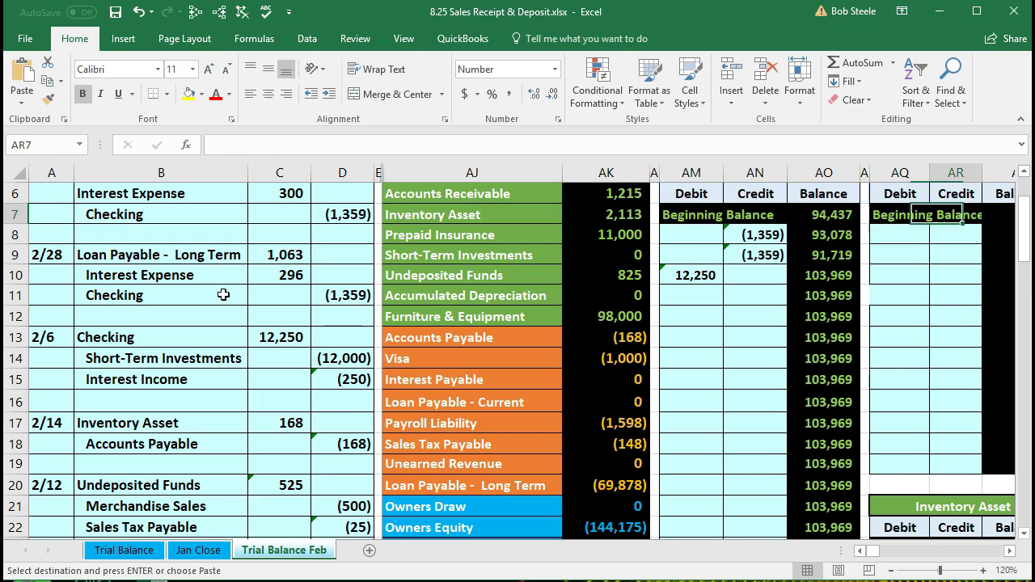
key(Right)
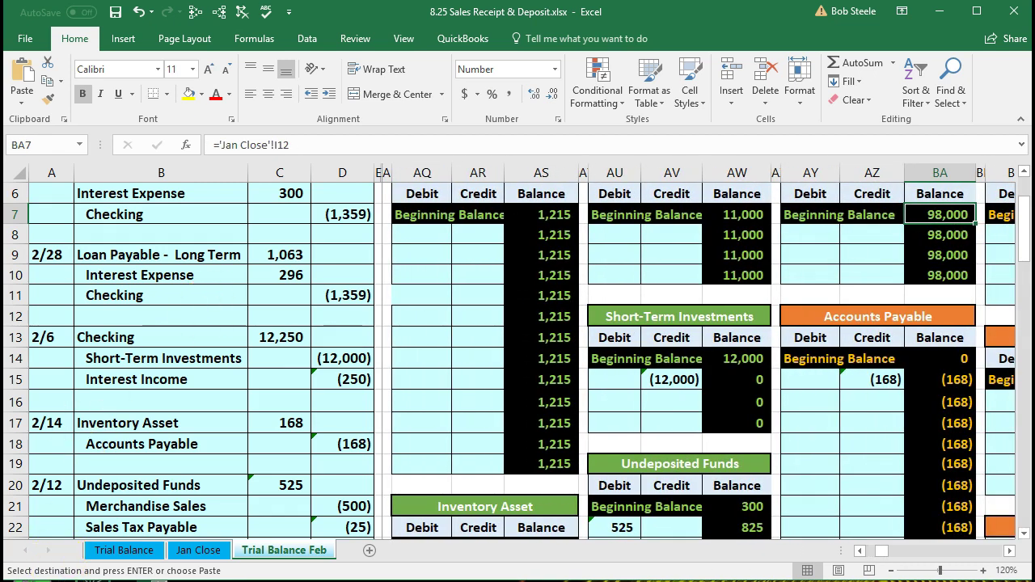
click(457, 249)
key(Right)
key(Right)
key(Right)
key(Right)
key(Right)
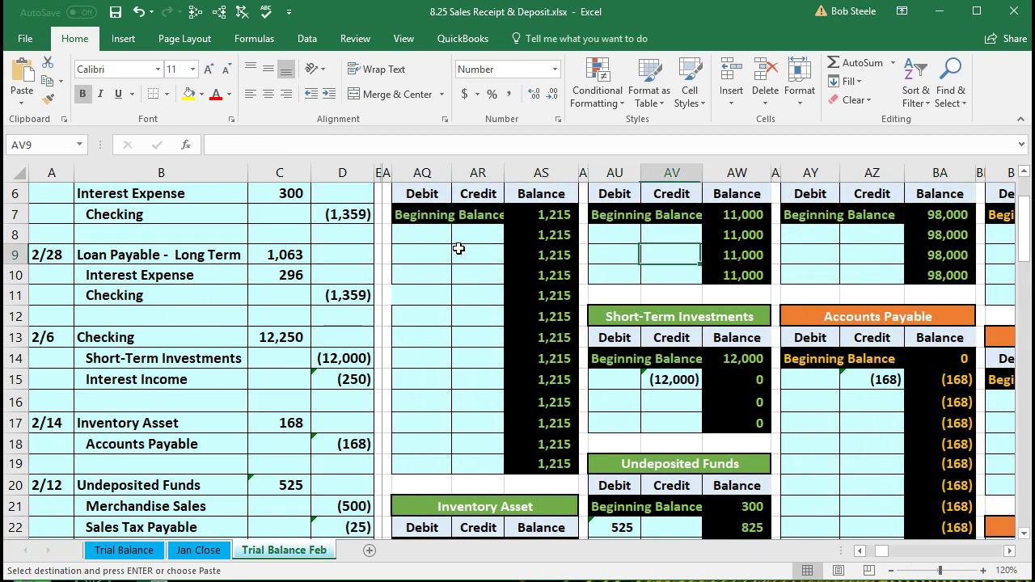
key(Right)
key(Right)
key(Right)
key(Right)
key(Right)
key(Right)
key(Right)
key(Right)
key(Right)
key(Right)
key(Right)
key(Right)
key(Right)
key(Right)
key(Right)
key(Right)
key(Right)
key(Right)
key(Right)
key(Right)
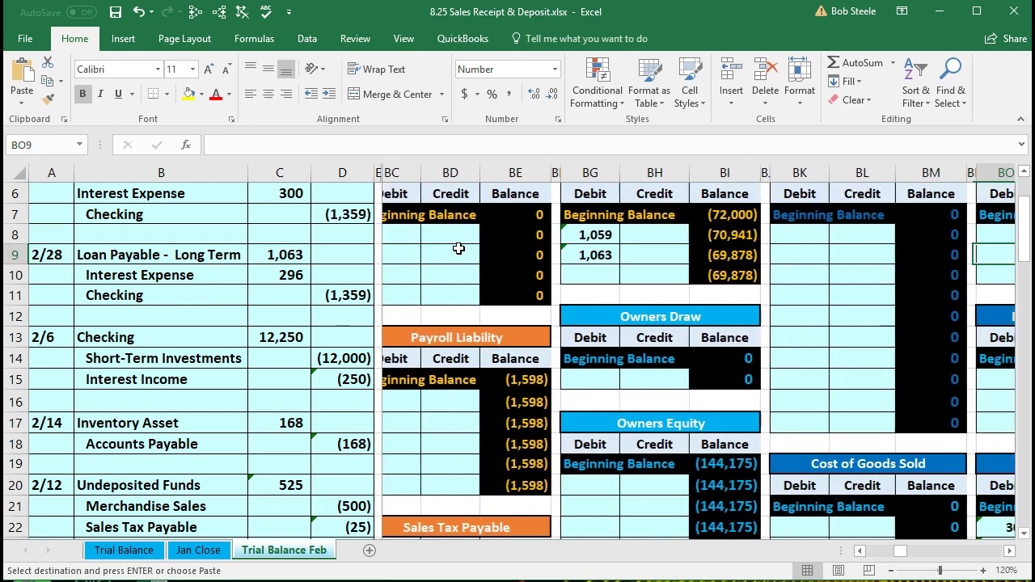
key(Right)
key(Right)
key(Right)
key(Right)
key(Right)
key(Right)
key(Right)
key(Right)
key(Right)
key(Right)
key(Right)
key(Right)
key(Right)
key(Right)
key(Right)
key(Right)
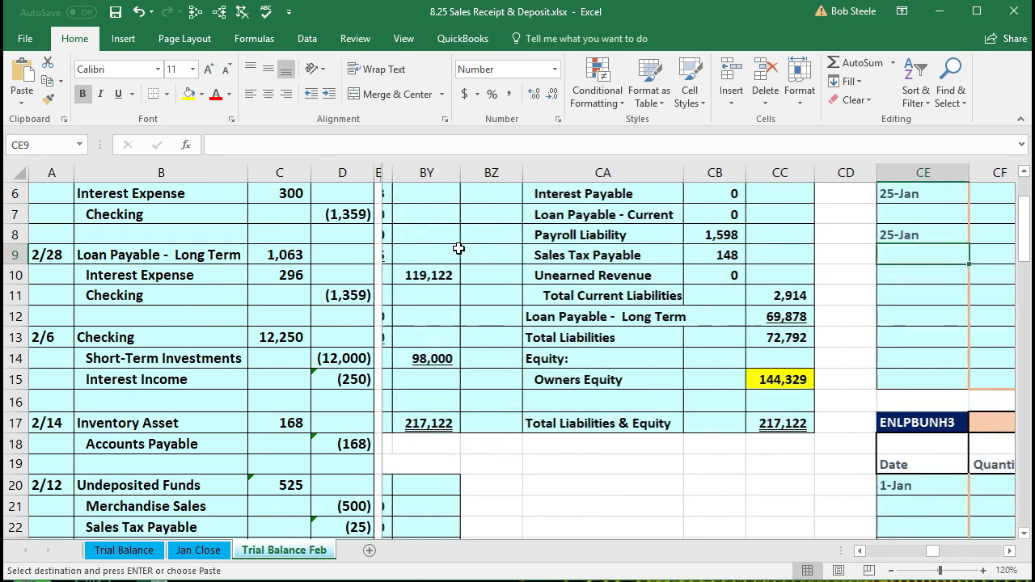
key(Right)
key(Right)
key(Right)
key(Right)
key(Right)
key(Right)
key(Right)
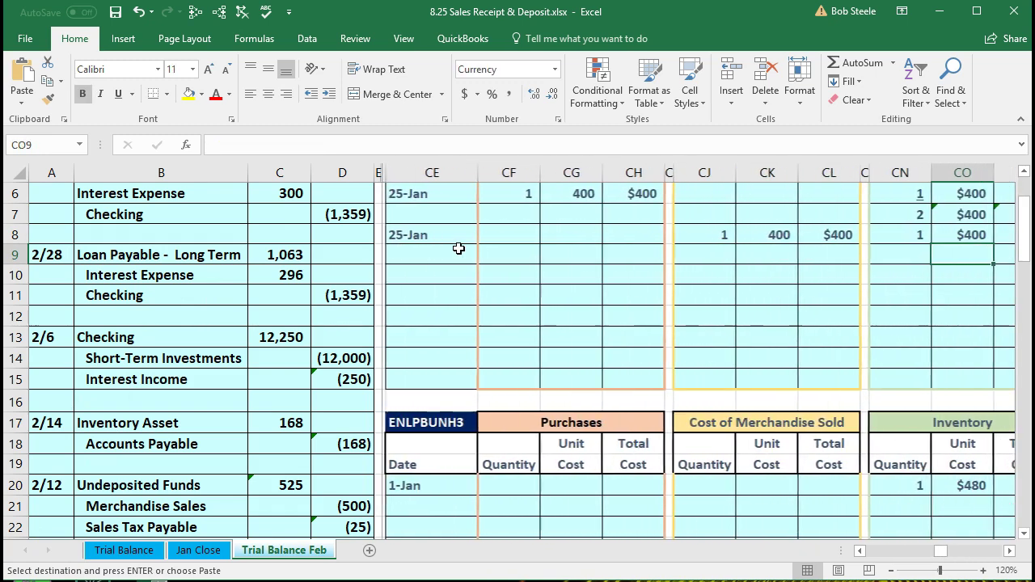
scroll(459, 249, up, 2)
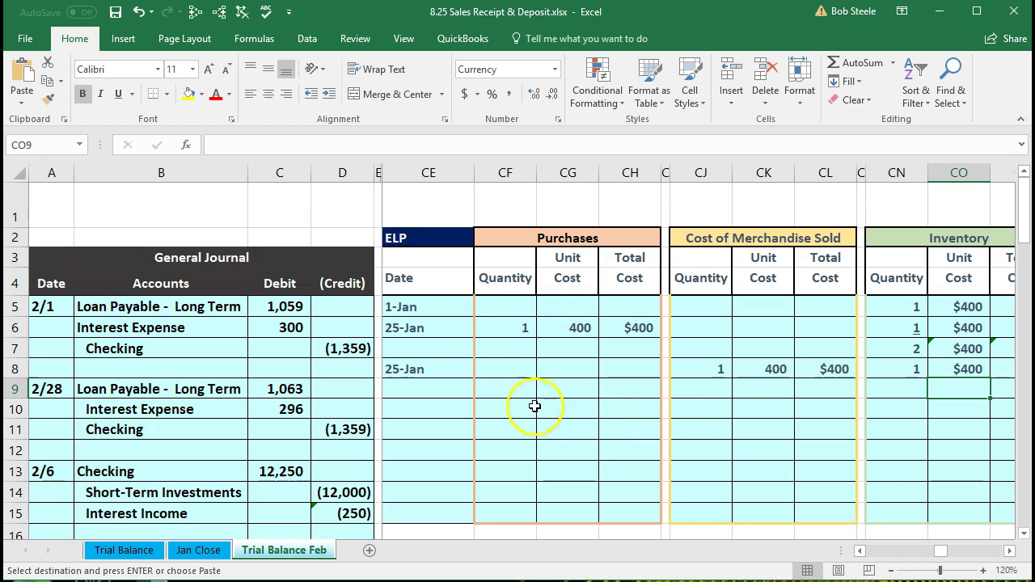
- Enter the date 2/12 in CE9, the next free row of the ELP inventory card
click(437, 391)
scroll(435, 393, down, 3)
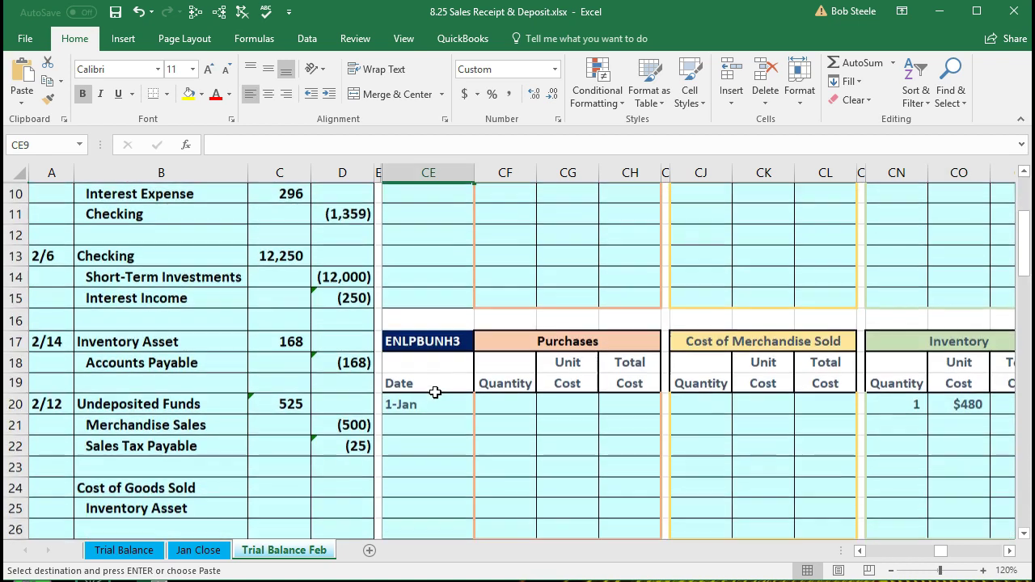
scroll(436, 392, down, 1)
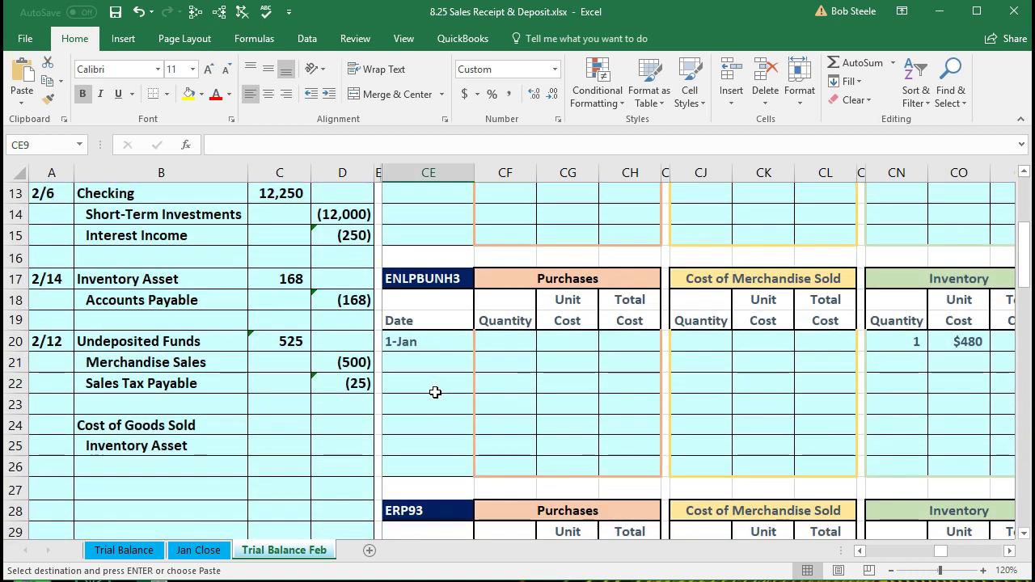
text(2)
text(/12)
key(Return)
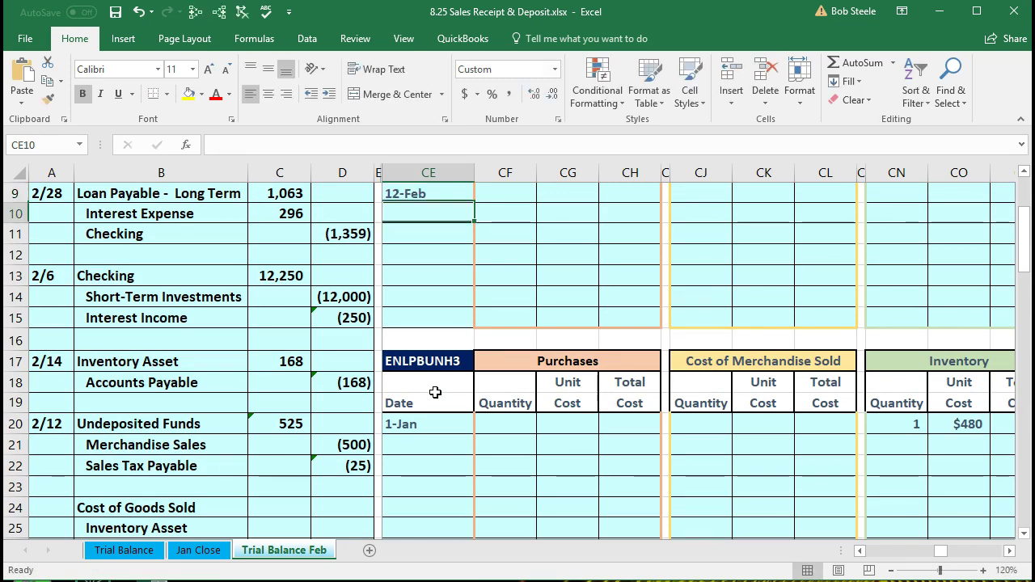
- Examine the ELP card's remaining inventory quantity in CN8 and its unit cost in CO8
scroll(435, 393, up, 2)
click(436, 329)
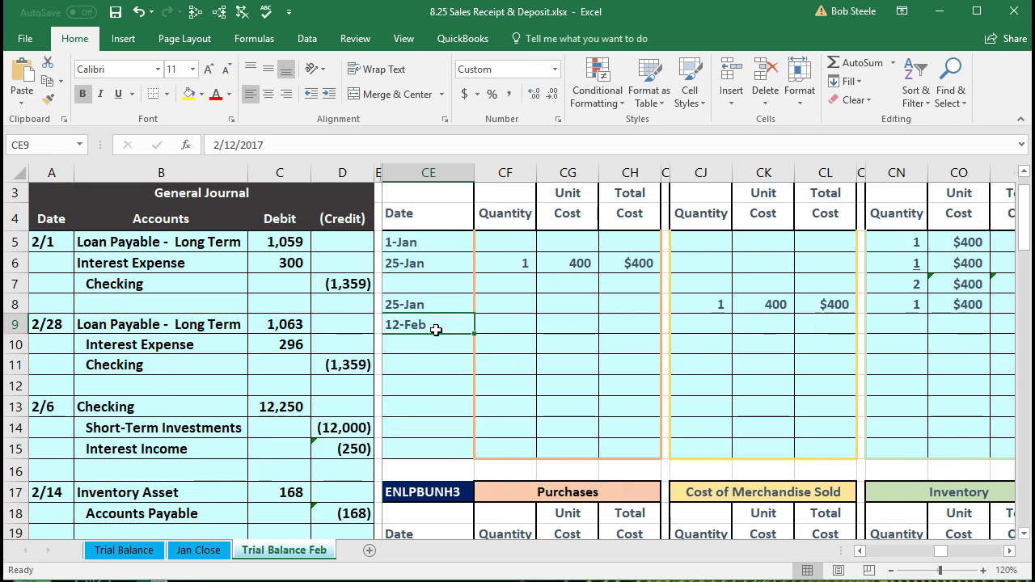
key(Right)
key(Right)
key(Right)
key(Right)
key(Right)
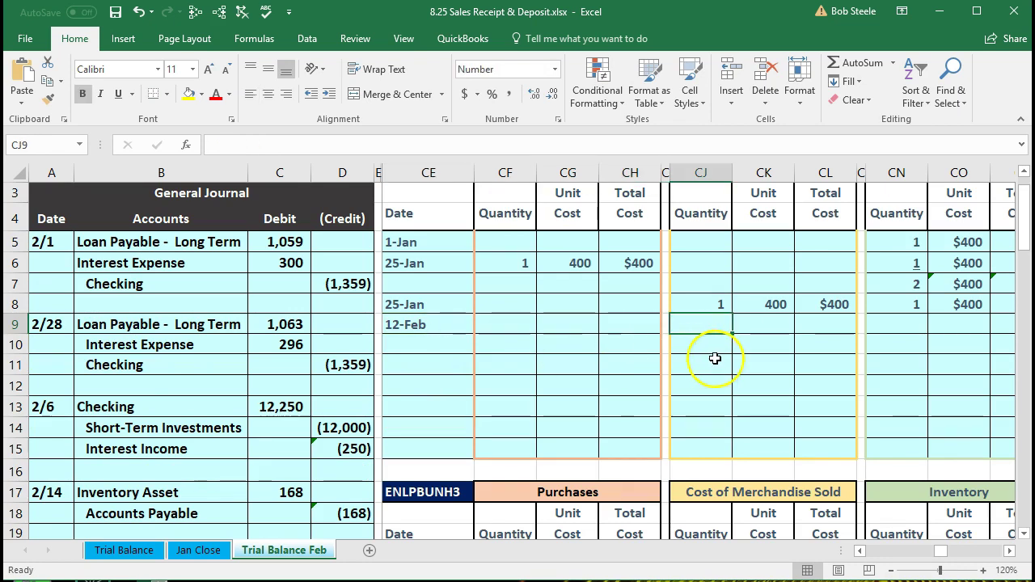
scroll(716, 359, up, 1)
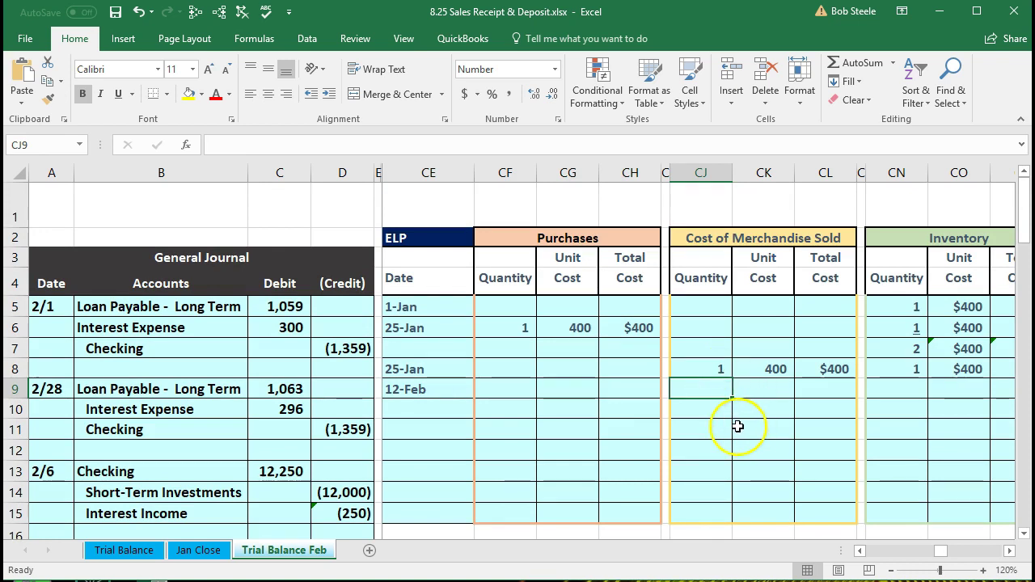
click(1010, 552)
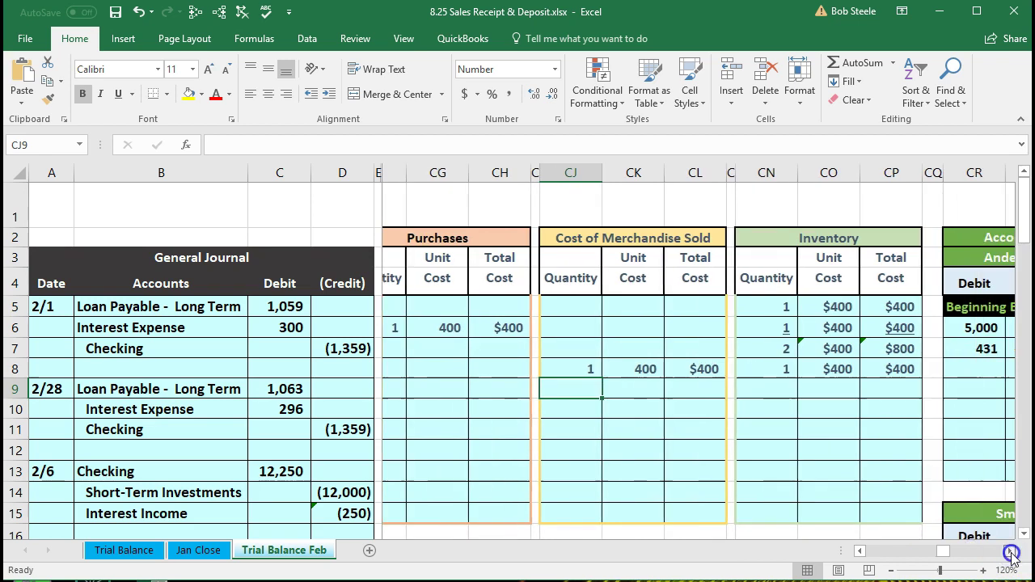
click(1010, 553)
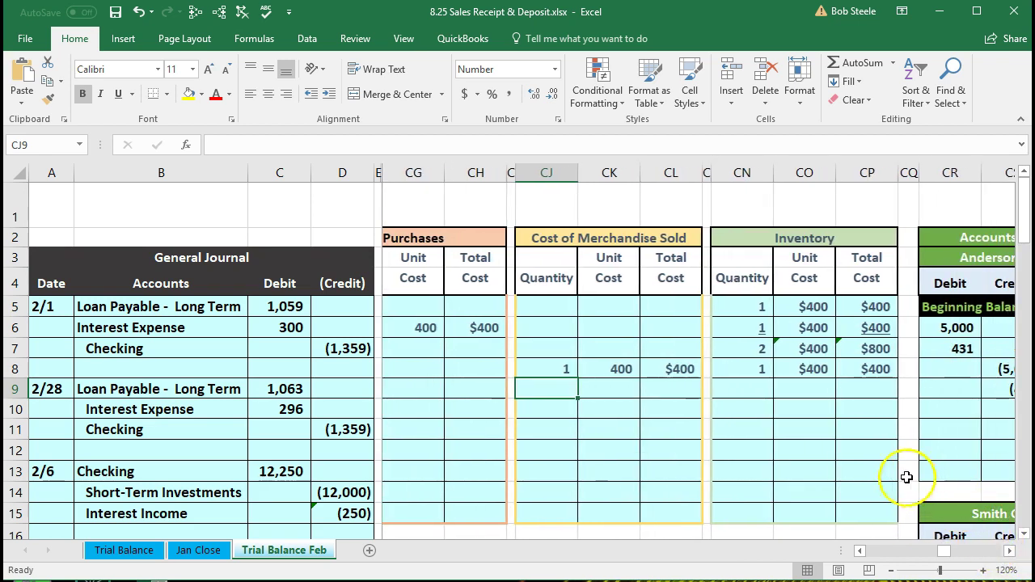
click(764, 374)
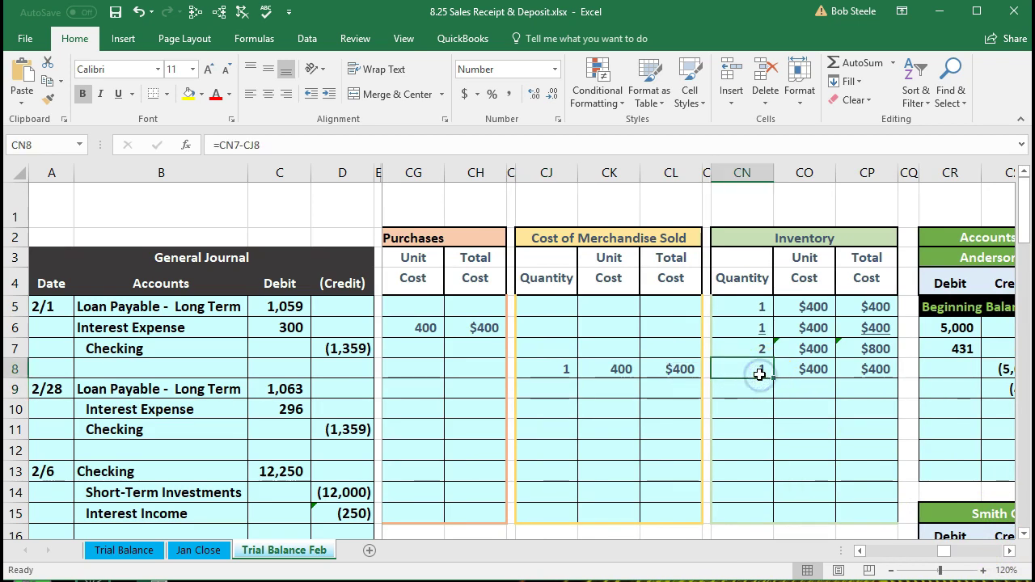
click(797, 370)
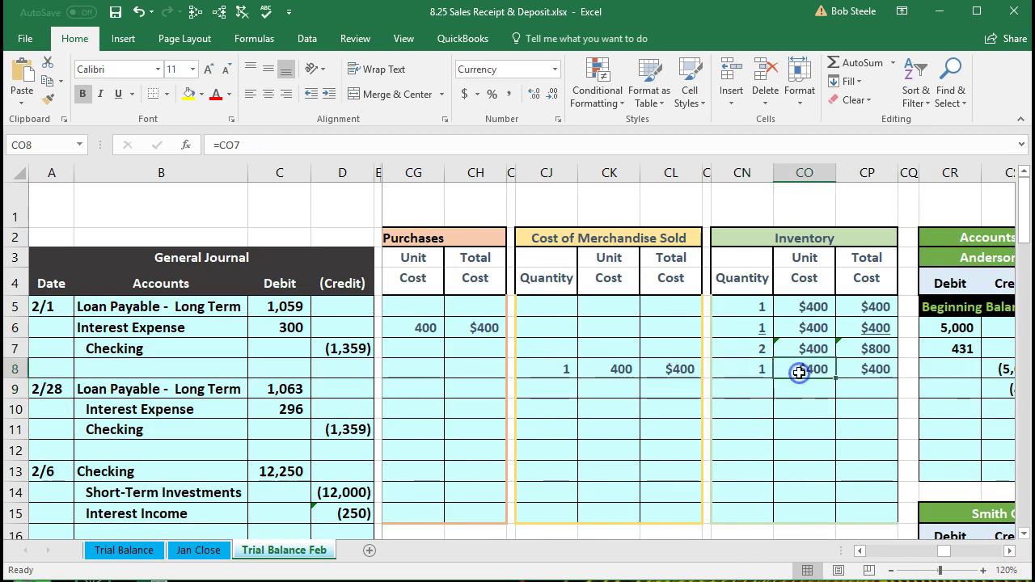
- Enter a quantity of 1 in CJ9 and a unit cost of 400 in CK9 under Cost of Merchandise Sold
click(559, 386)
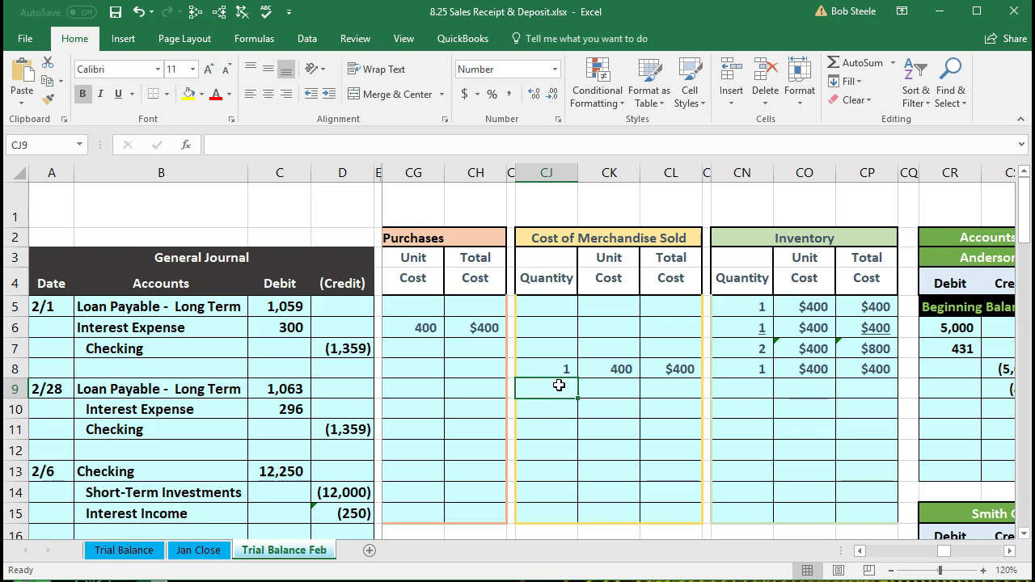
text(1)
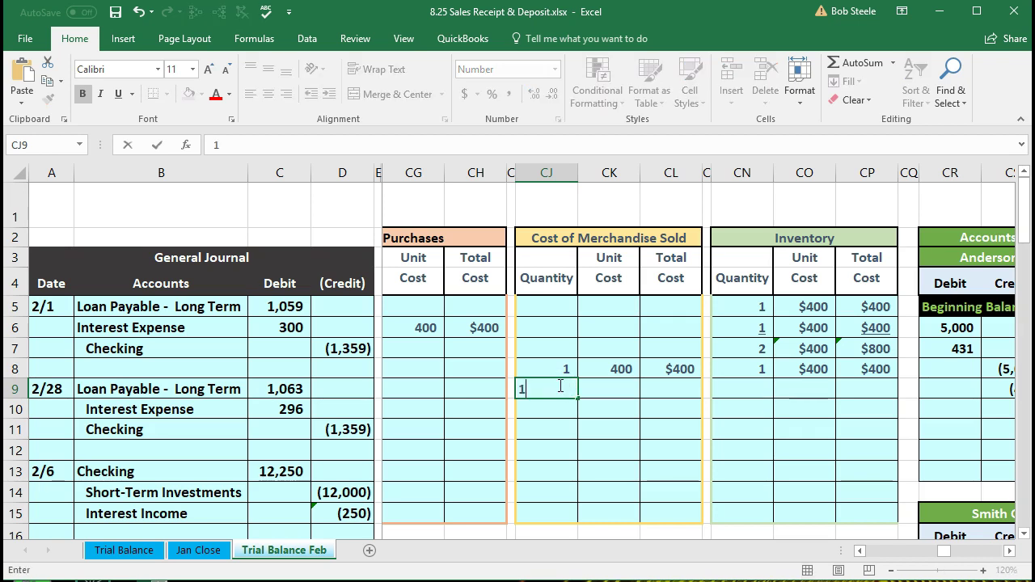
key(Tab)
text(4)
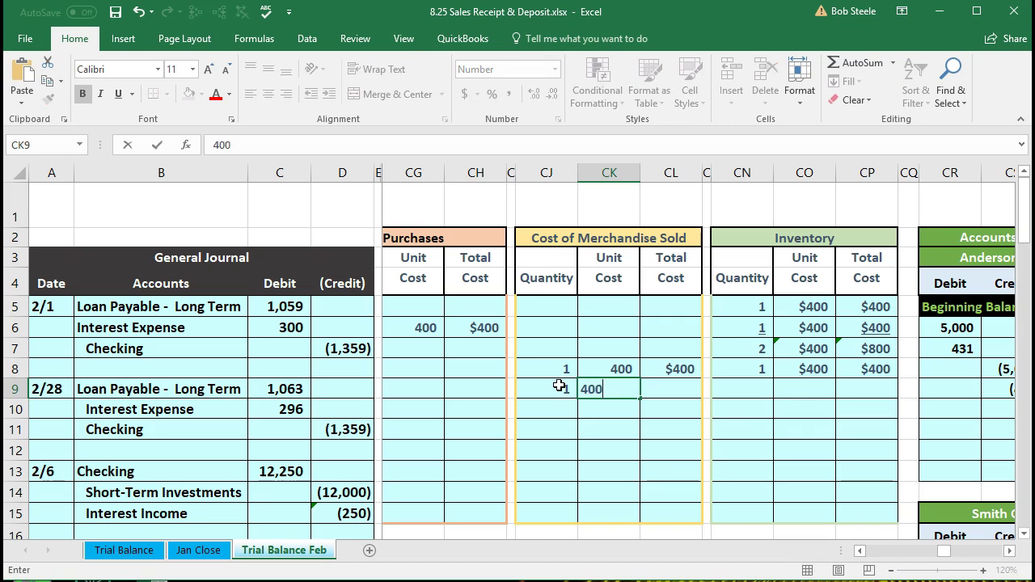
text(00)
key(Tab)
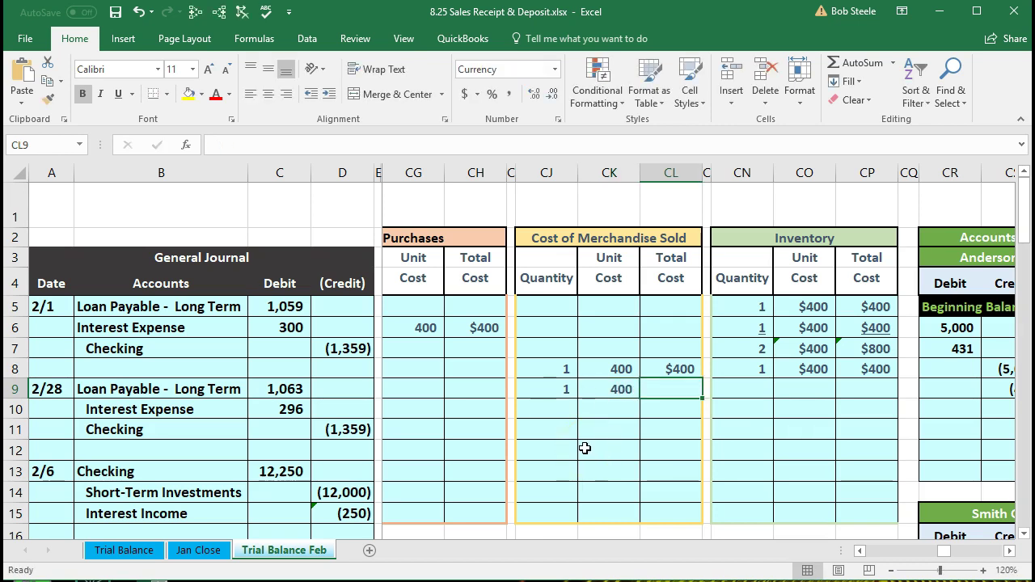
- Calculate the total cost of merchandise sold in CL9 by multiplying CJ9 by CK9
text(=)
click(553, 390)
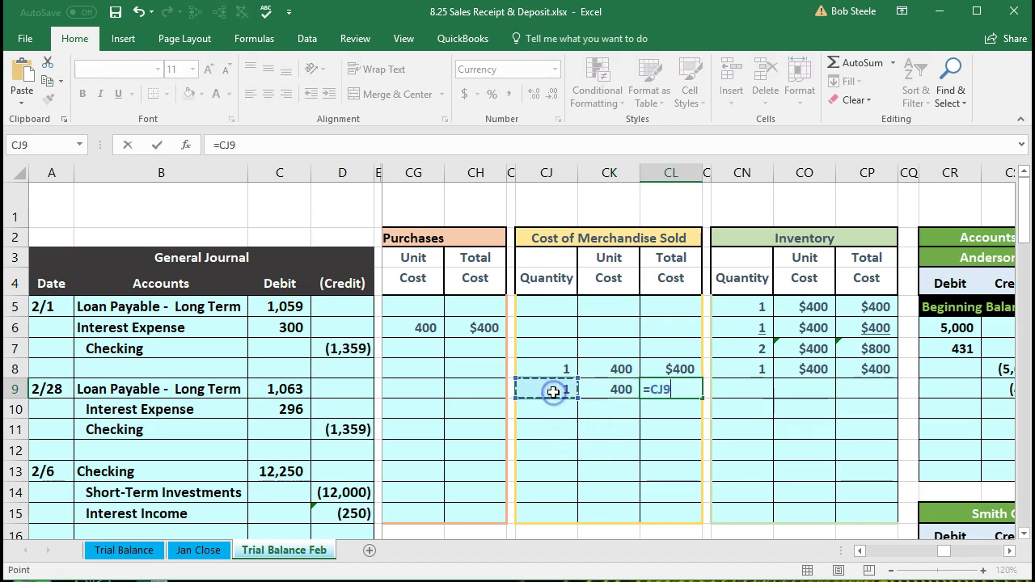
text(*)
click(604, 390)
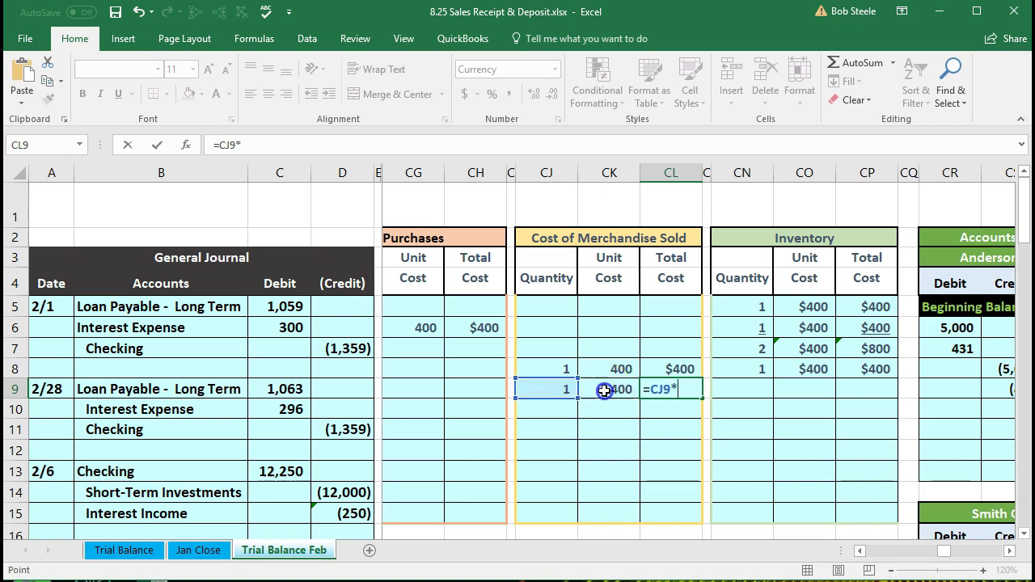
key(Return)
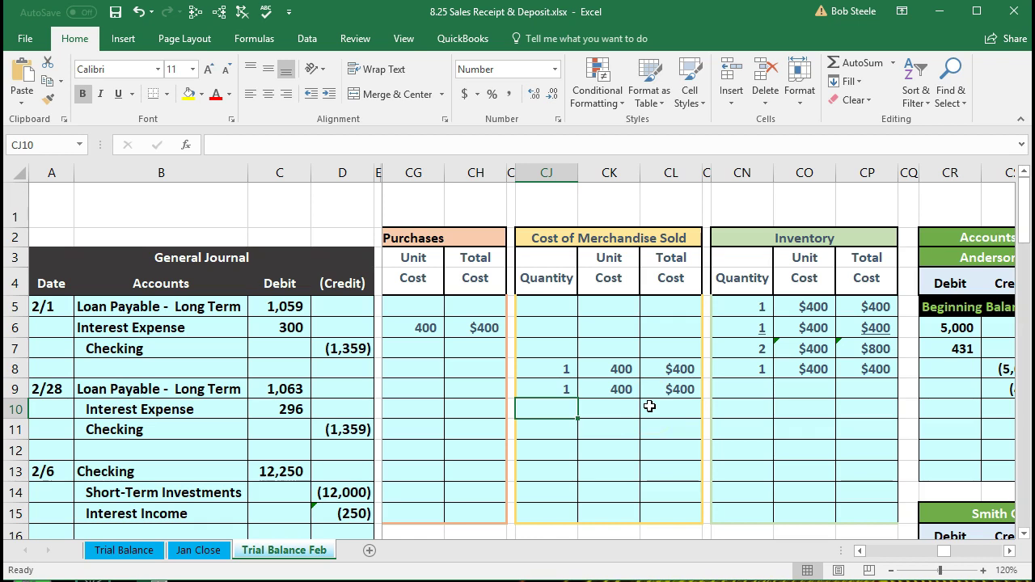
- Calculate the remaining ELP inventory quantity in CN9 with the formula =CN8-CJ9
click(726, 373)
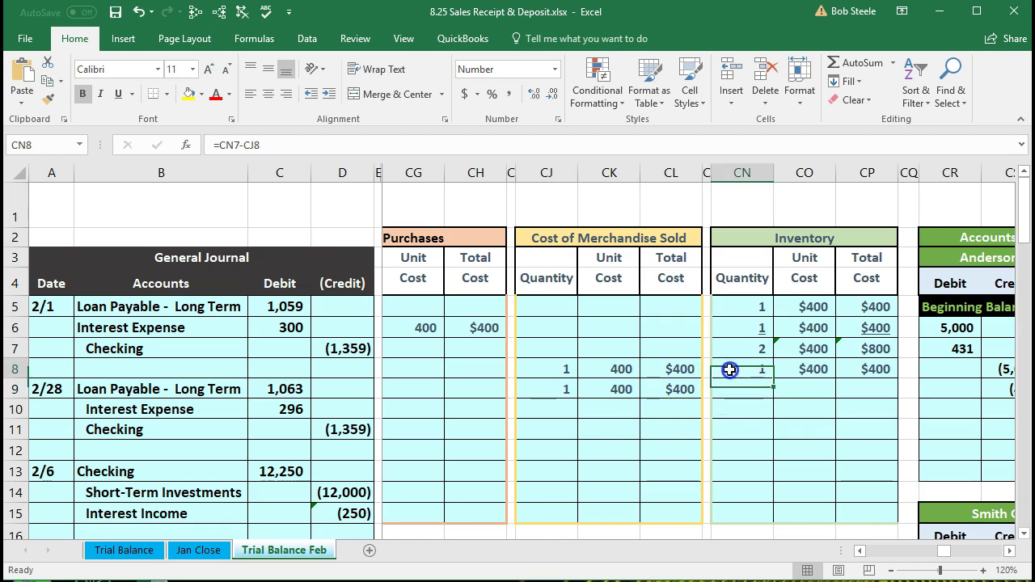
click(558, 393)
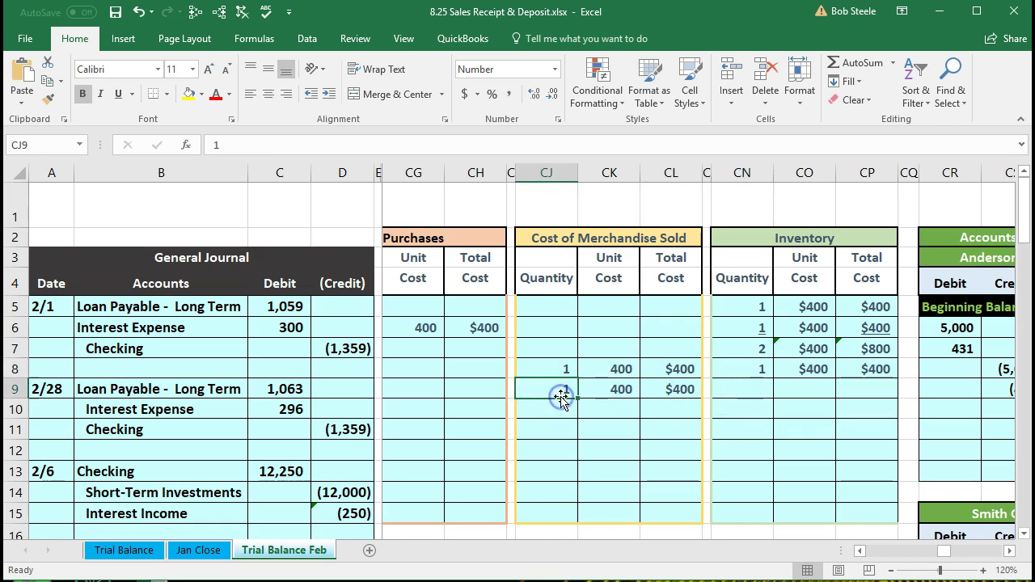
click(723, 387)
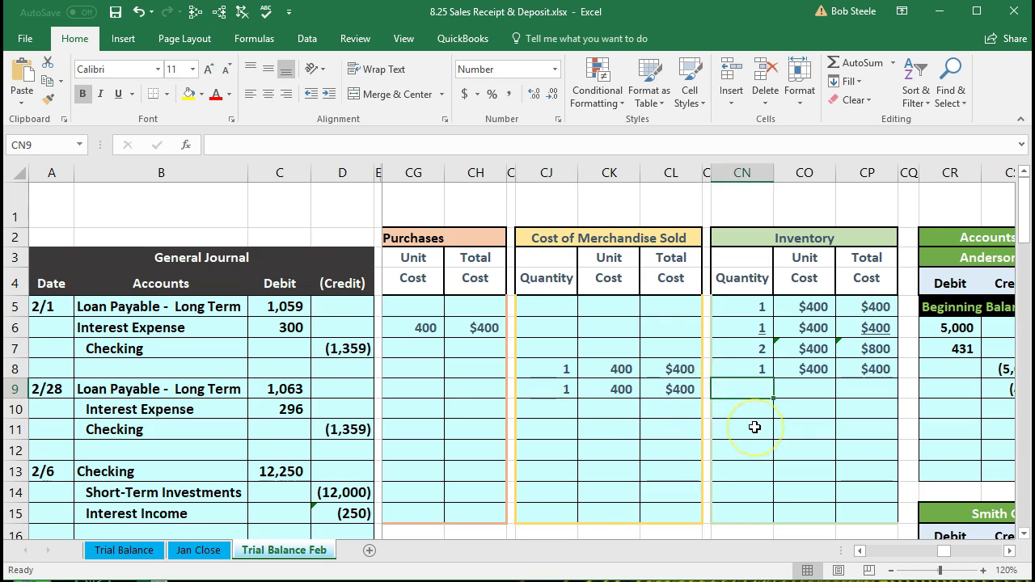
text(=)
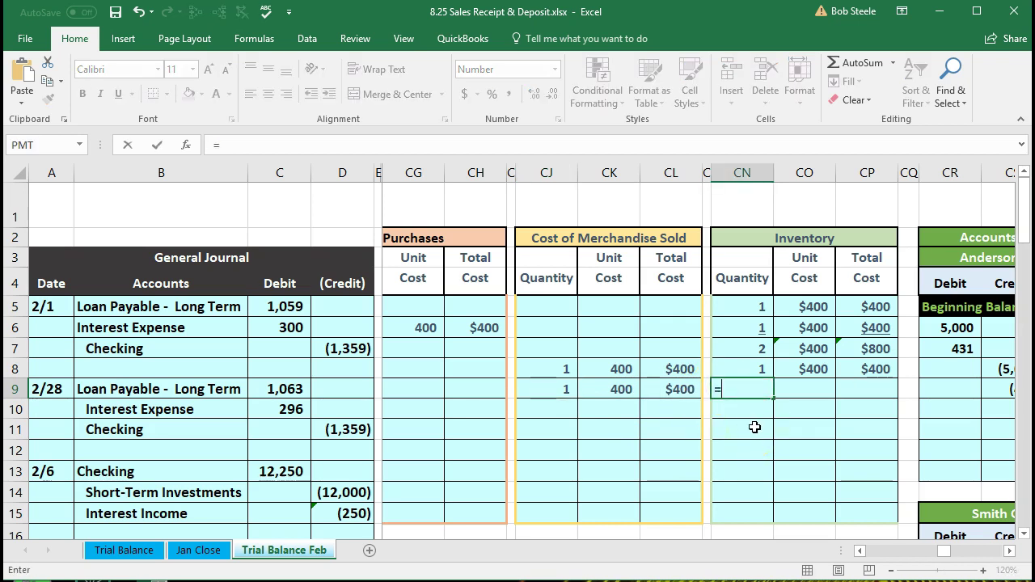
click(741, 369)
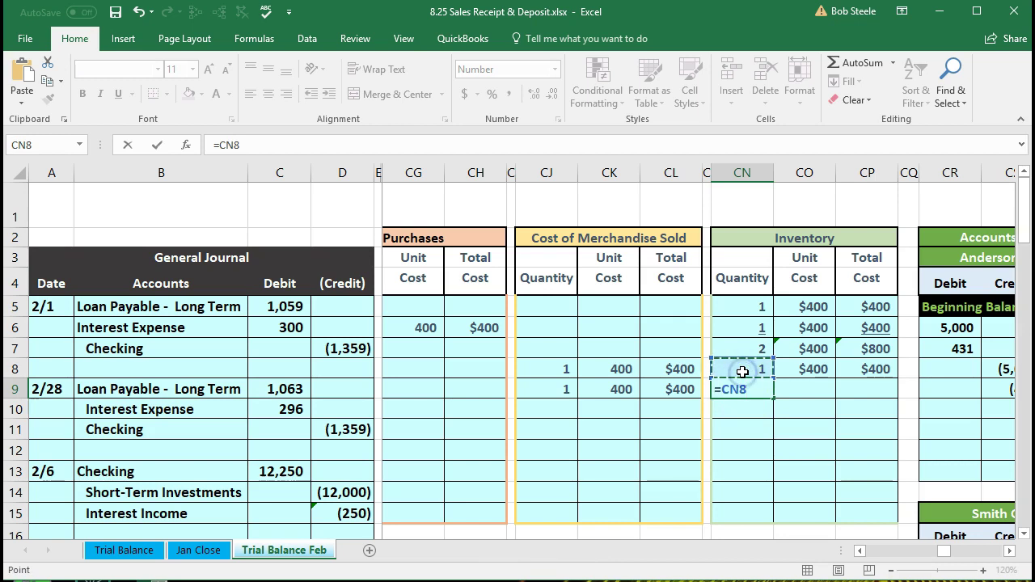
text(-)
click(567, 389)
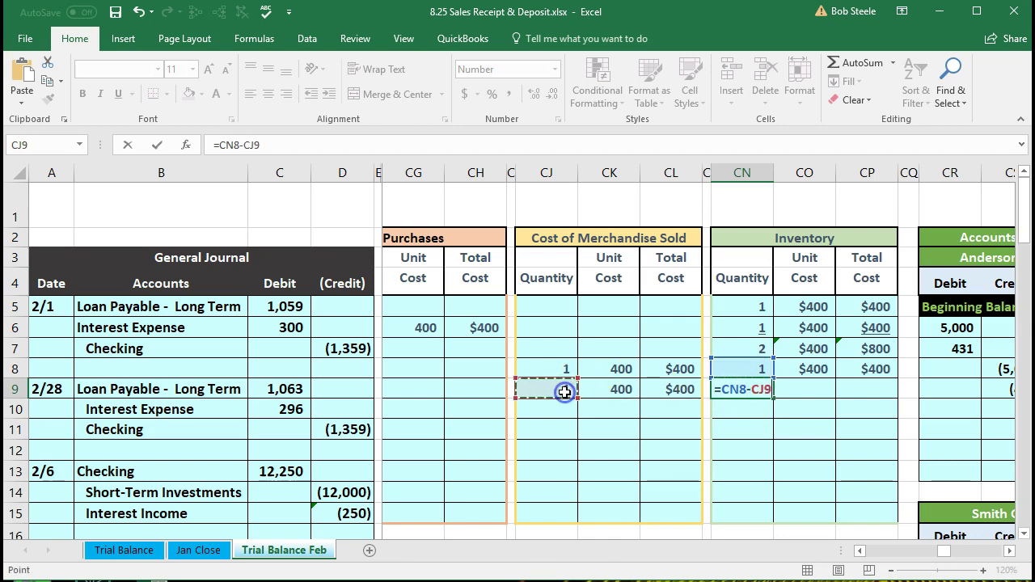
key(Return)
- Carry the inventory unit cost down into CO9 with a formula referencing CO8
key(Right)
key(Up)
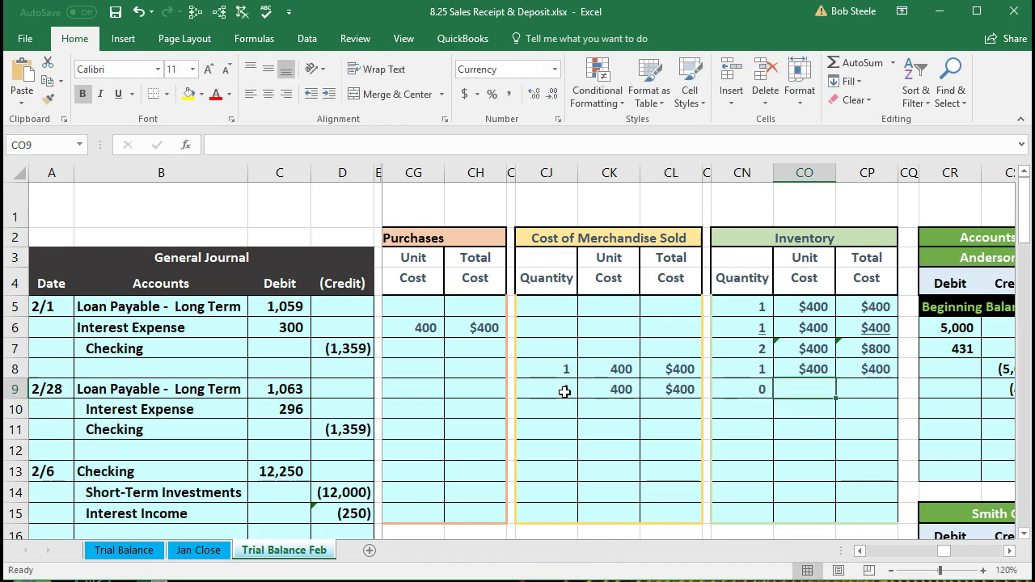
text(+)
key(Up)
key(Return)
- Calculate the remaining inventory's total cost in CP9 with the formula =CN9*CO9
key(Right)
key(Up)
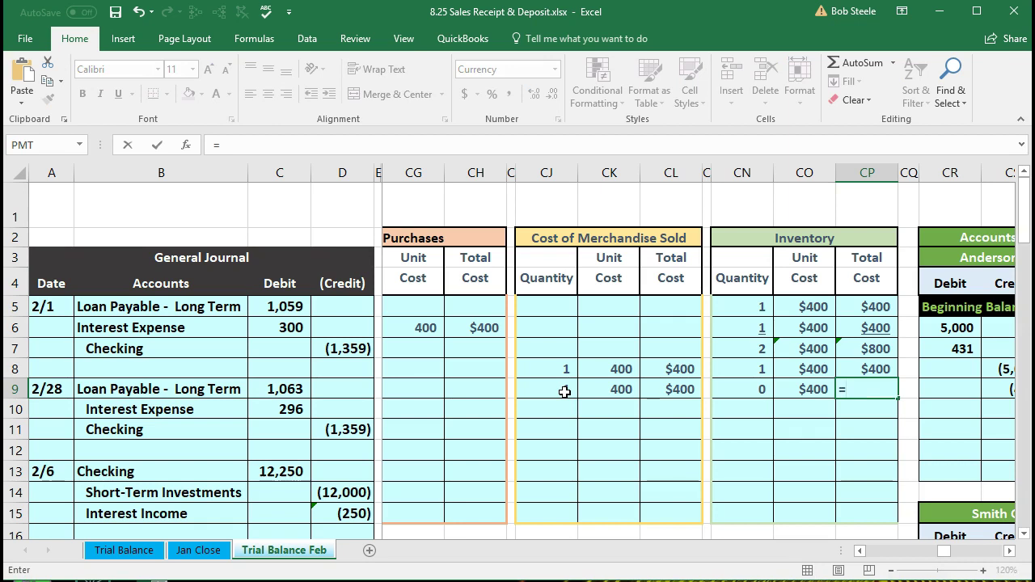
click(723, 393)
text(*)
click(800, 389)
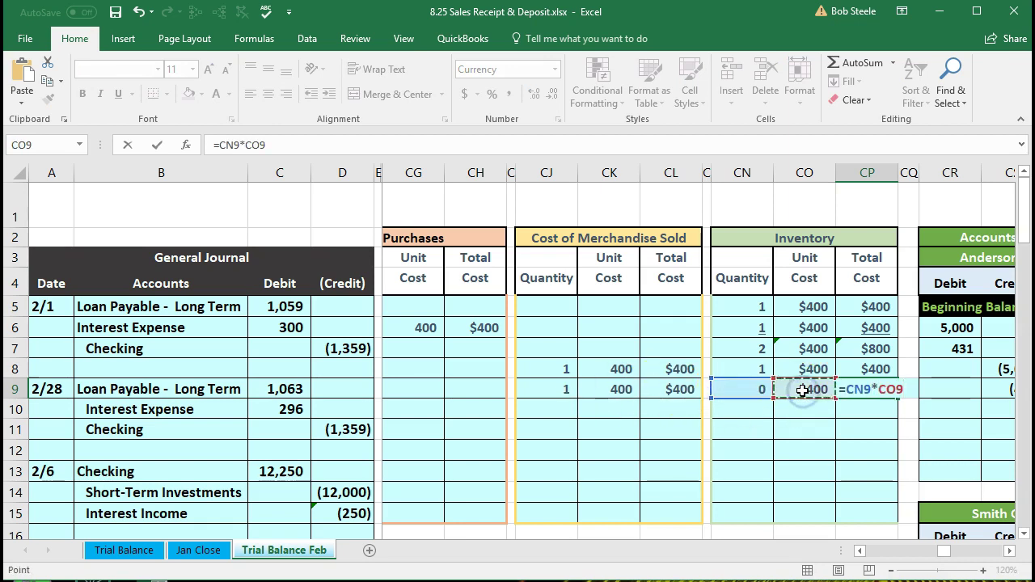
key(Return)
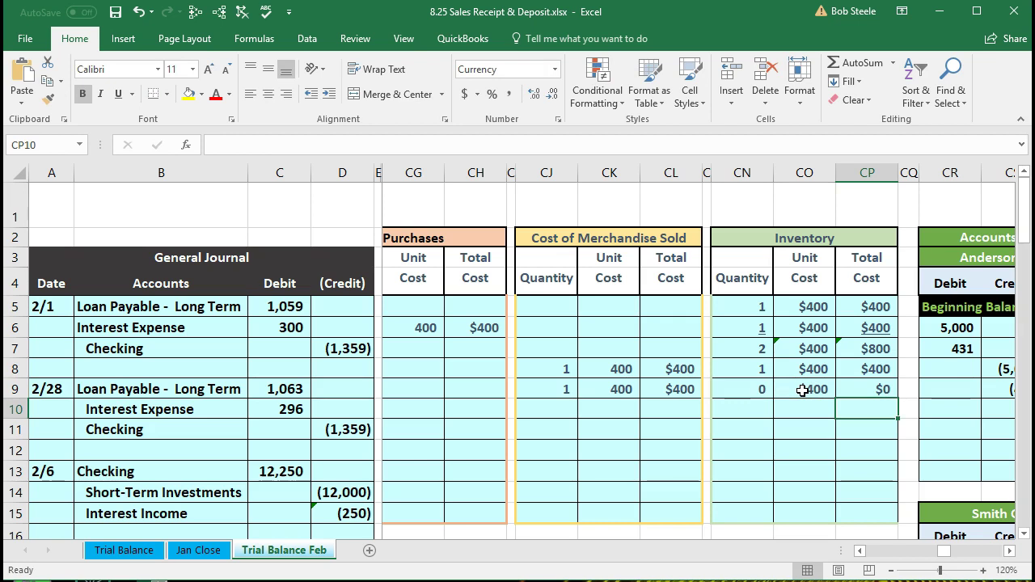
- Enter 400 as the Cost of Goods Sold debit in C24 of the 2/12 journal entry
click(256, 429)
scroll(256, 429, down, 1)
scroll(256, 428, down, 3)
click(255, 428)
text(4)
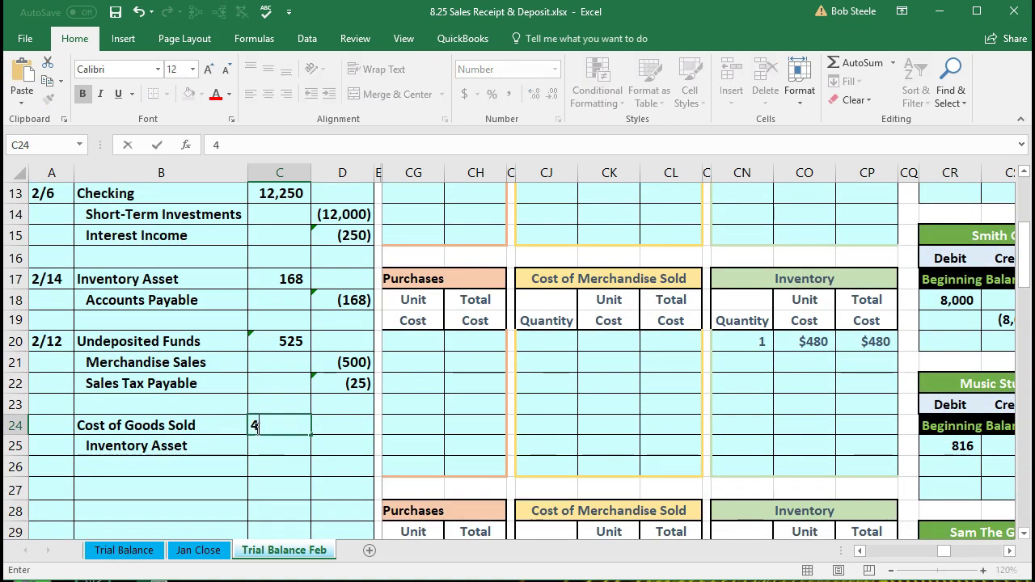
key(Return)
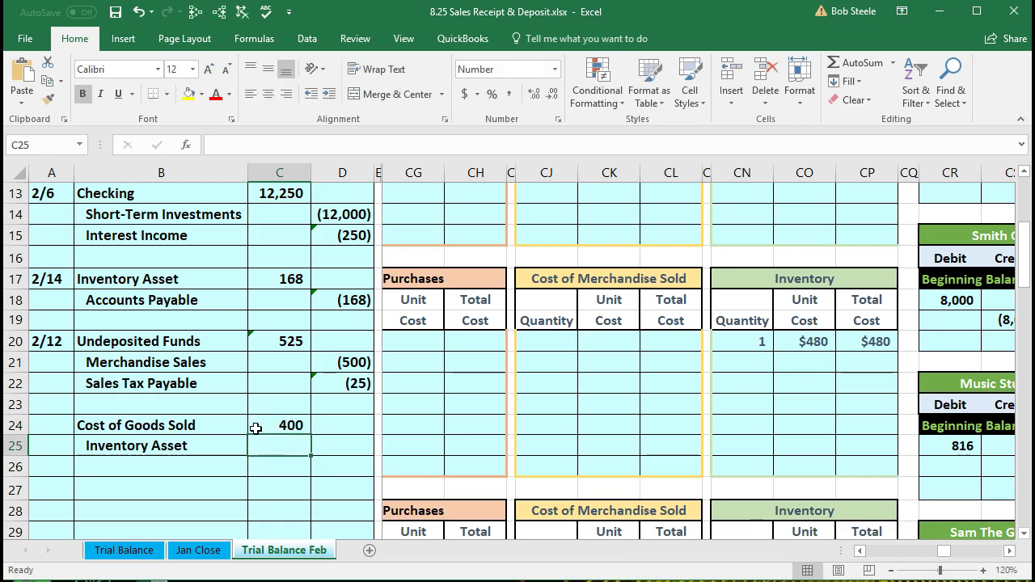
- Enter the Inventory Asset credit in D25 with the formula =-C24
key(Right)
text(-)
key(Left)
key(Up)
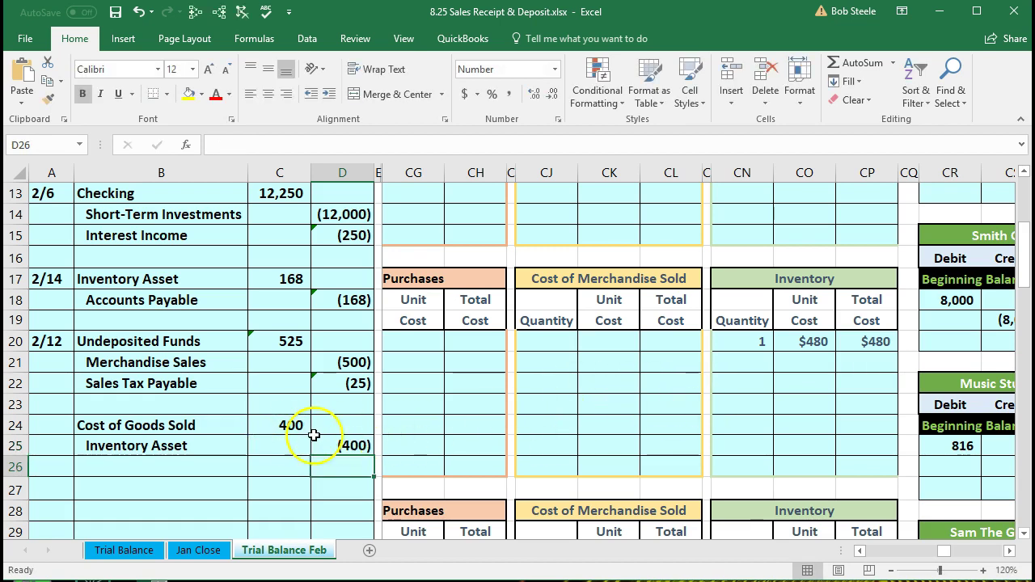
click(283, 425)
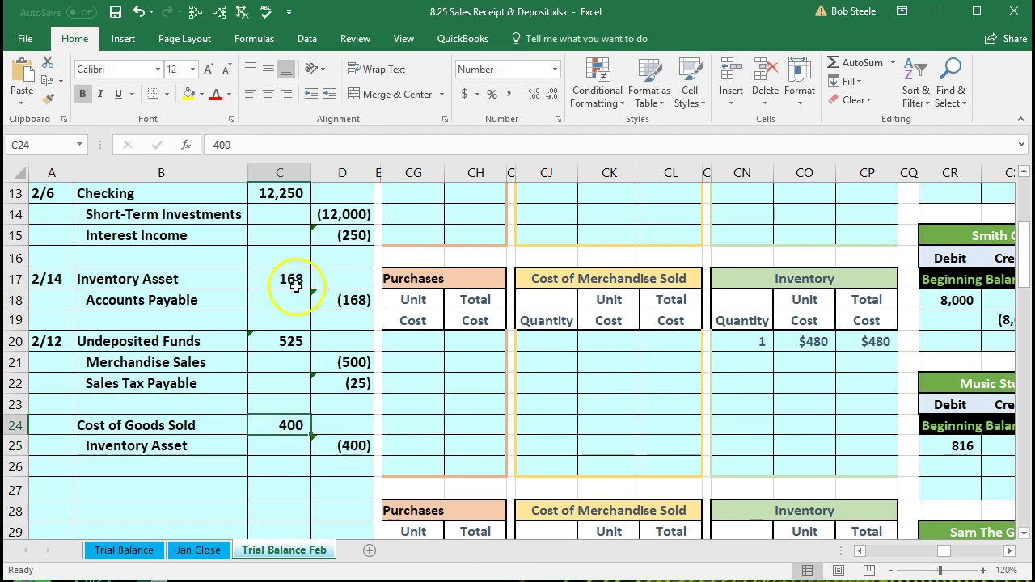
click(343, 449)
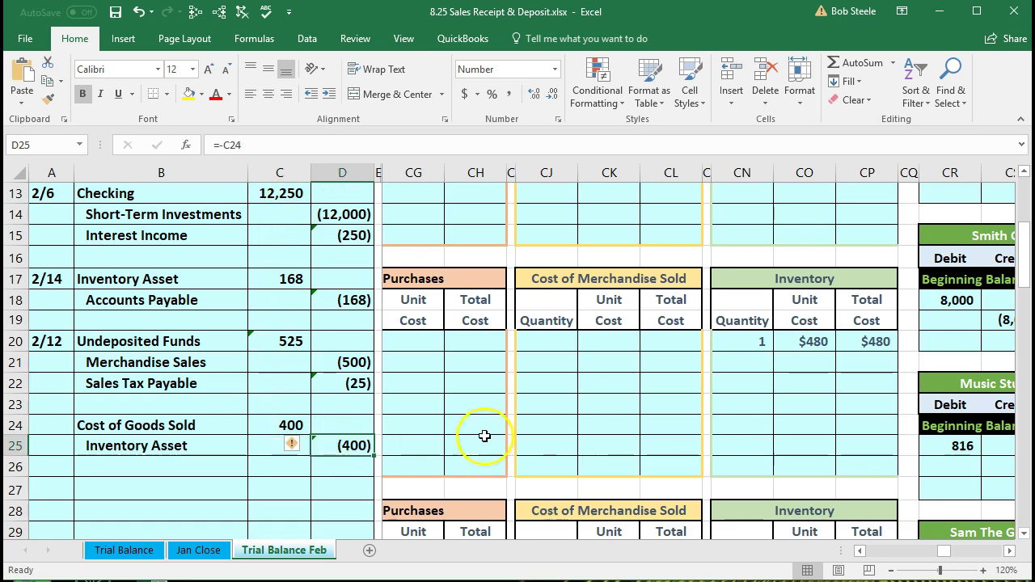
- Edit the inventory cards' total formula in CP93 so that it references CP9 instead of CP8
click(740, 399)
scroll(738, 402, down, 3)
scroll(738, 402, down, 10)
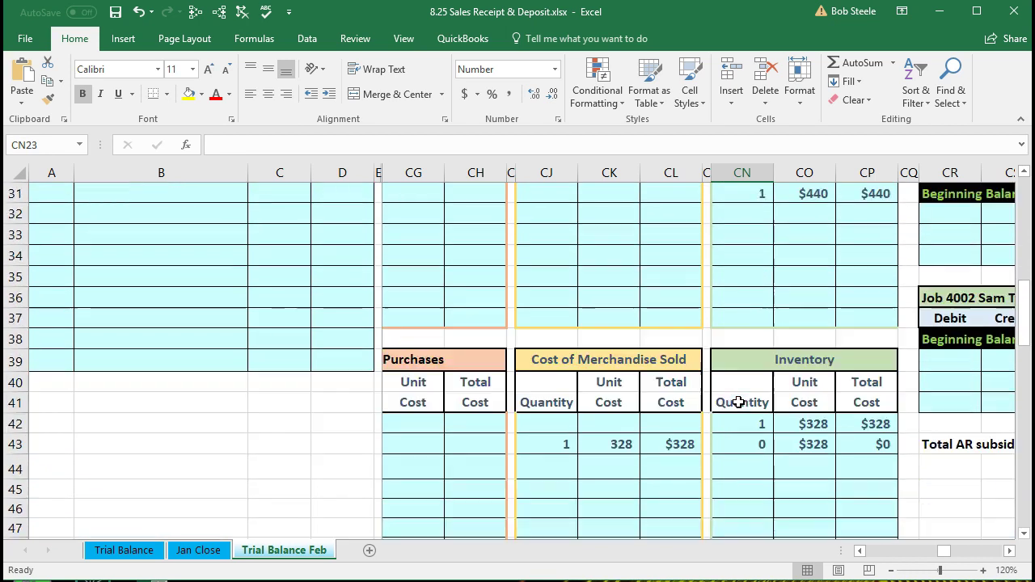
scroll(738, 402, down, 10)
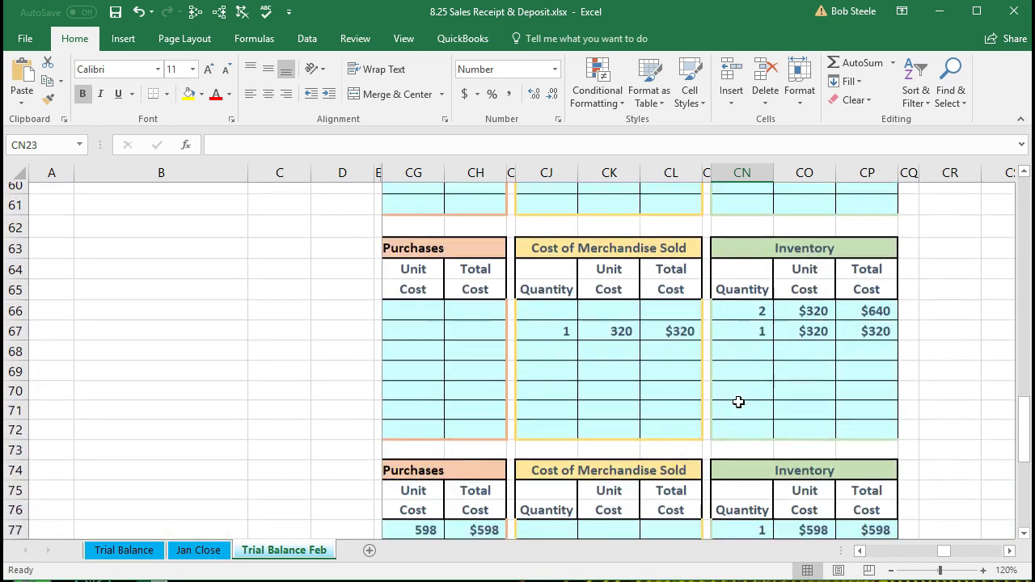
click(880, 409)
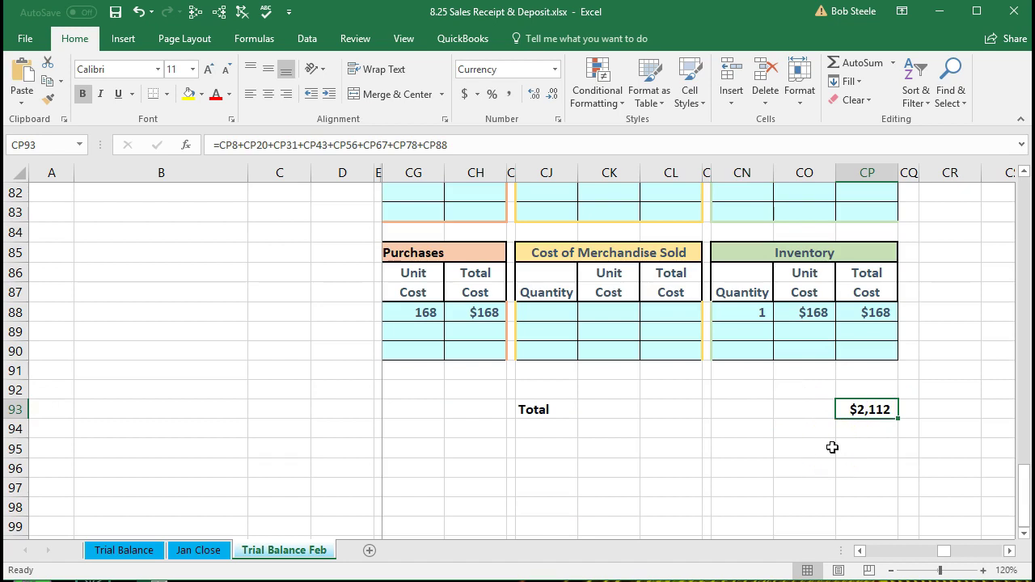
double_click(872, 408)
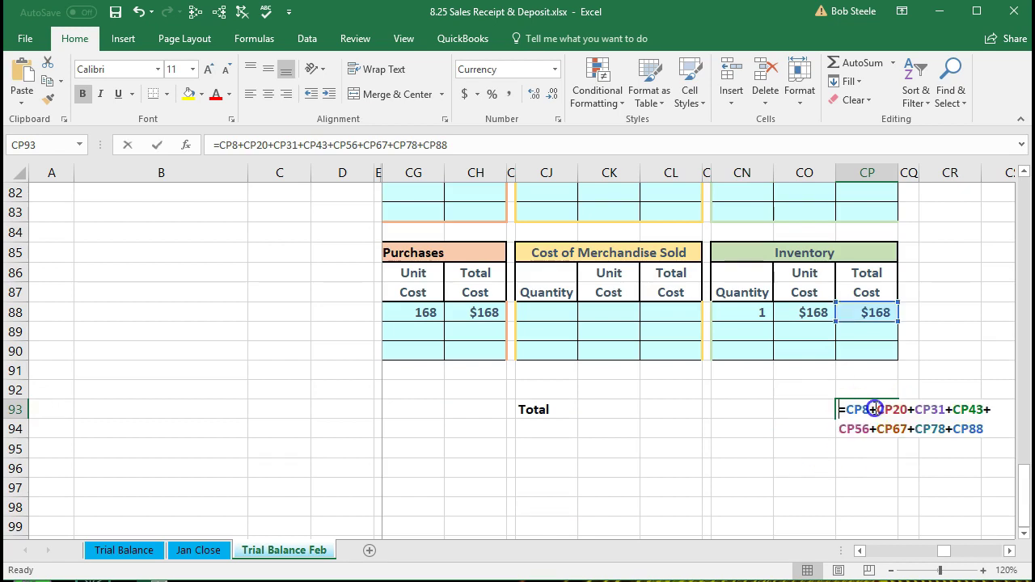
scroll(811, 471, up, 15)
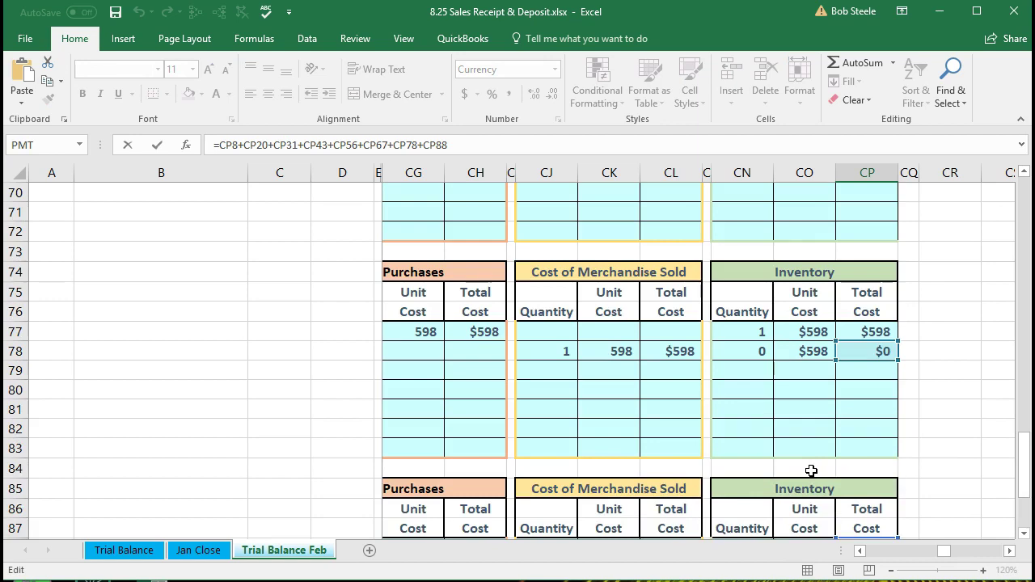
scroll(811, 471, up, 11)
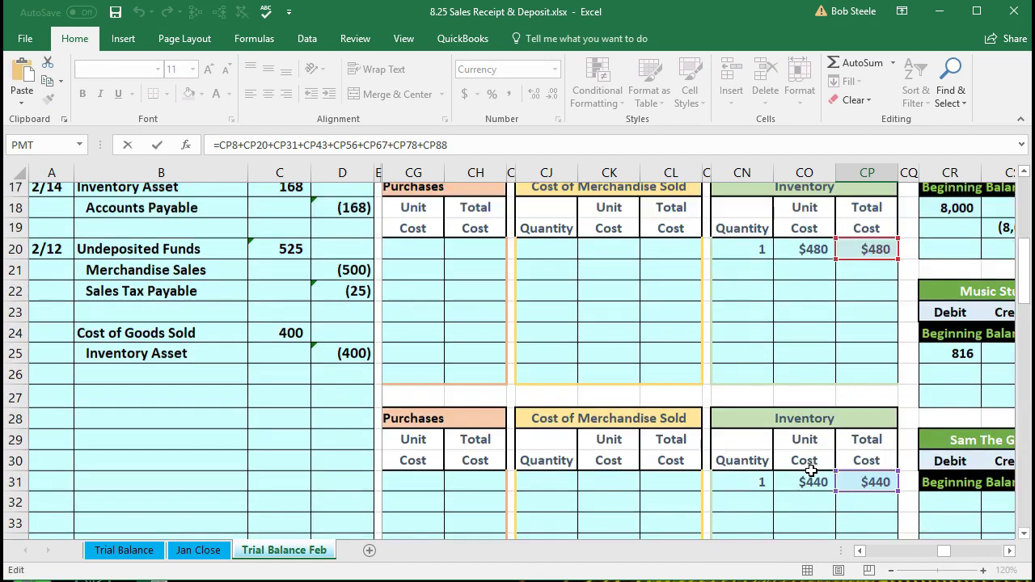
scroll(812, 471, up, 1)
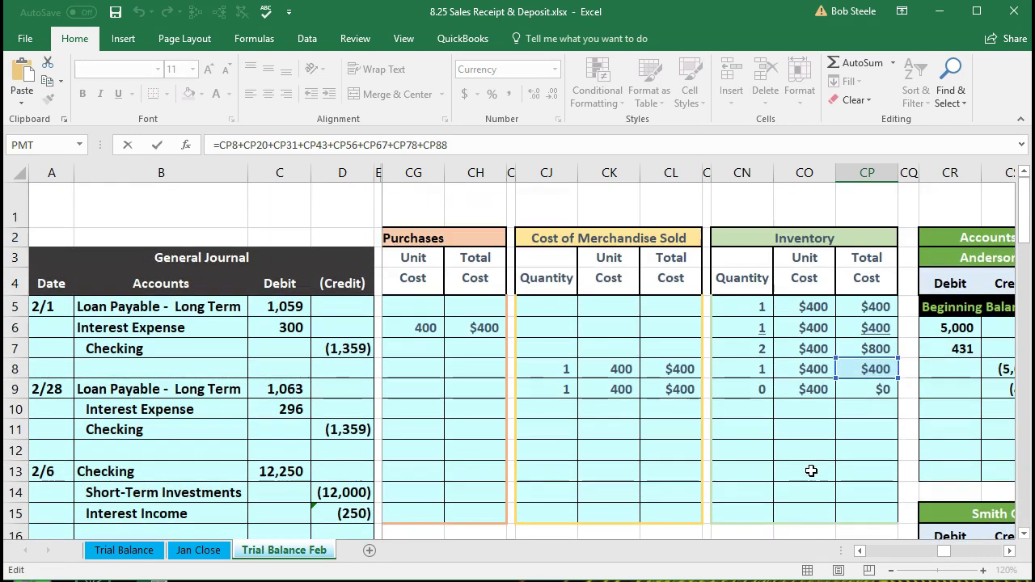
click(865, 392)
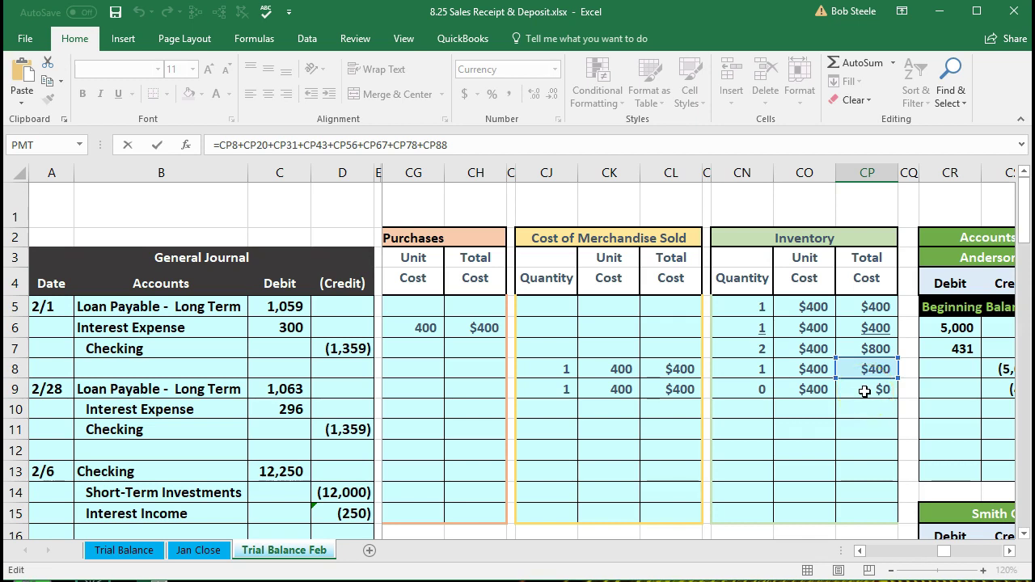
click(238, 145)
key(BackSpace)
text(9)
key(Return)
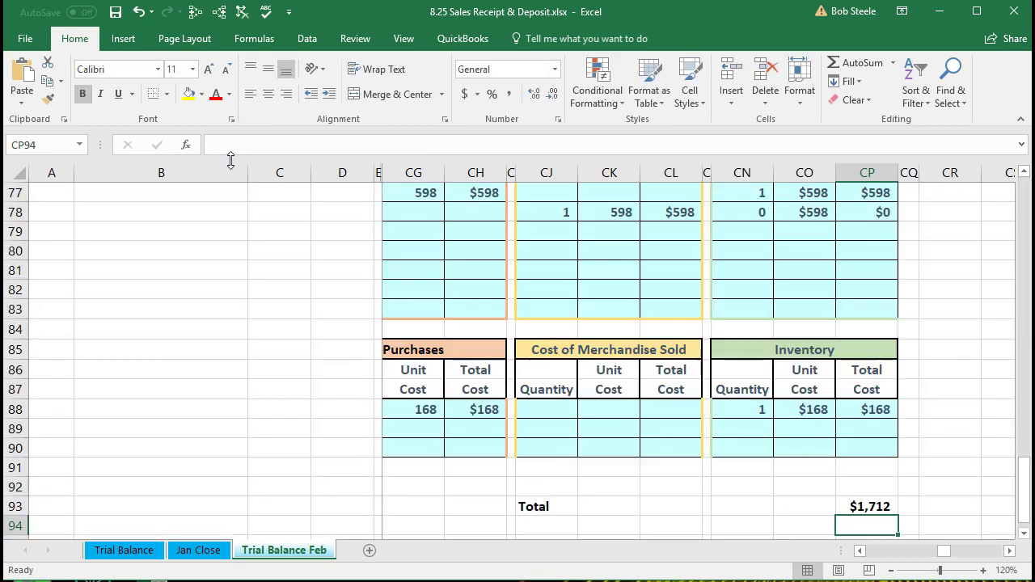
- Clear the inventory total in CP93 and begin a new sum formula with CP9 and CP20
scroll(726, 434, down, 1)
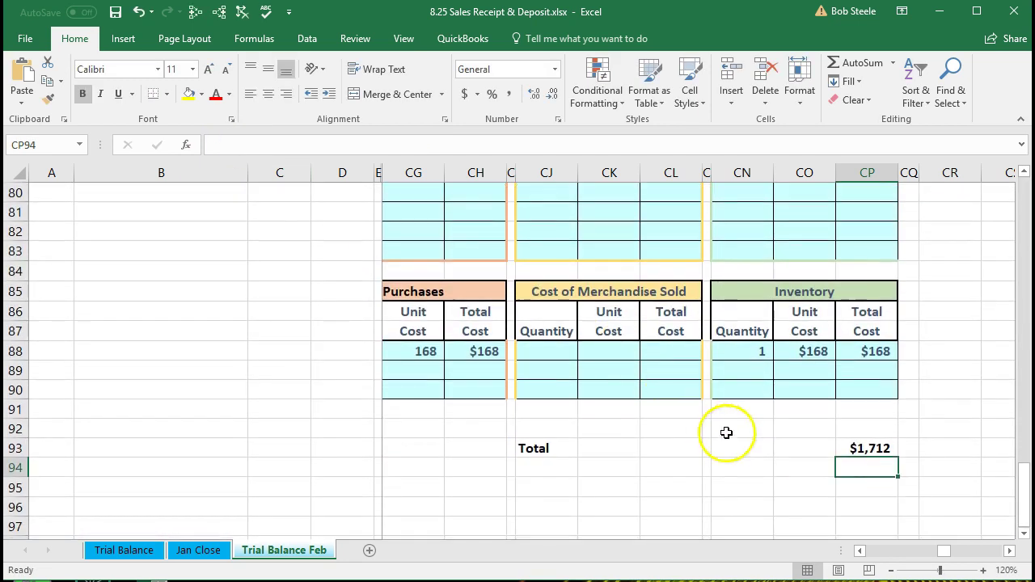
click(858, 449)
key(Delete)
key(Down)
key(Up)
text(=)
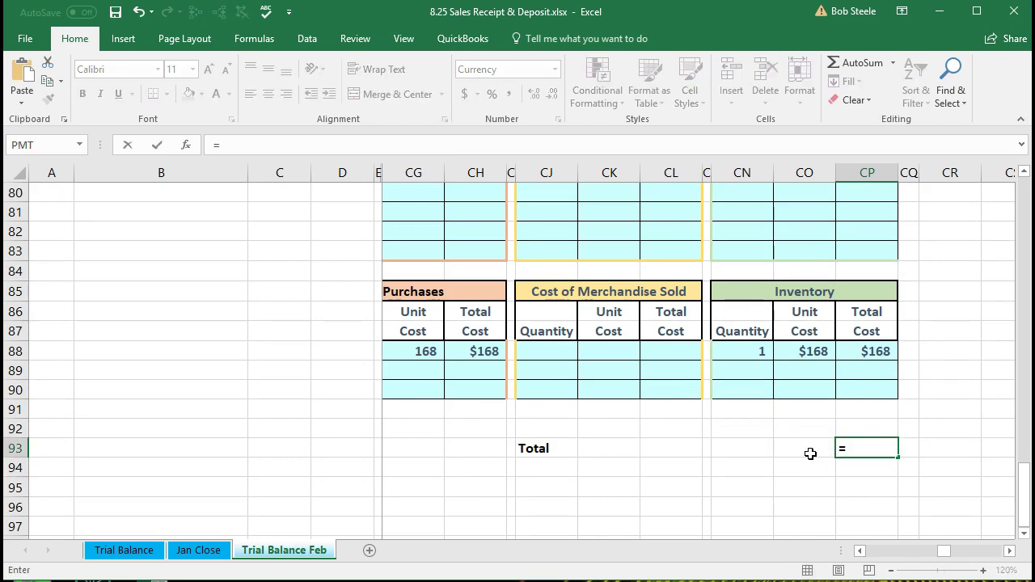
scroll(813, 454, up, 20)
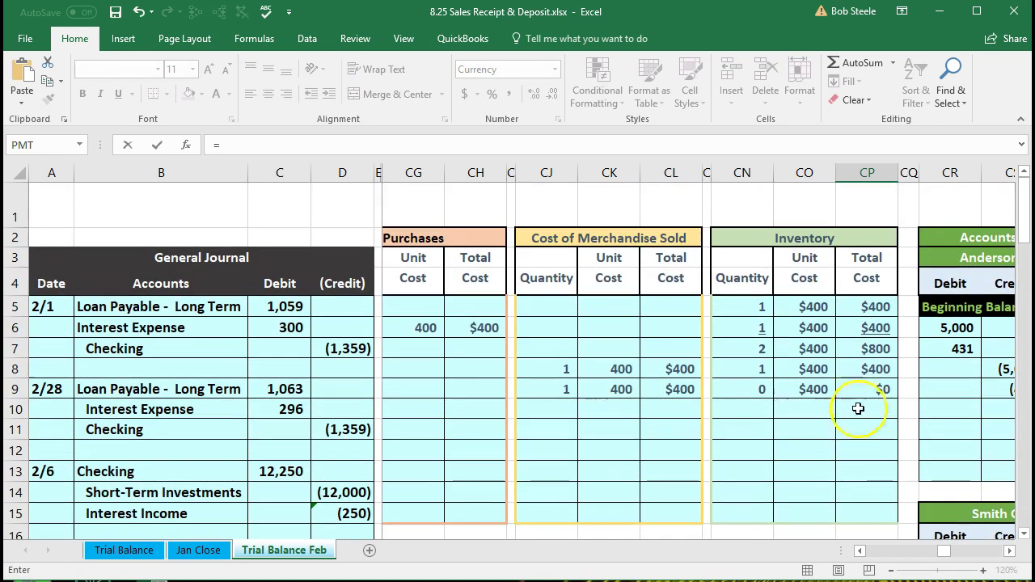
click(866, 389)
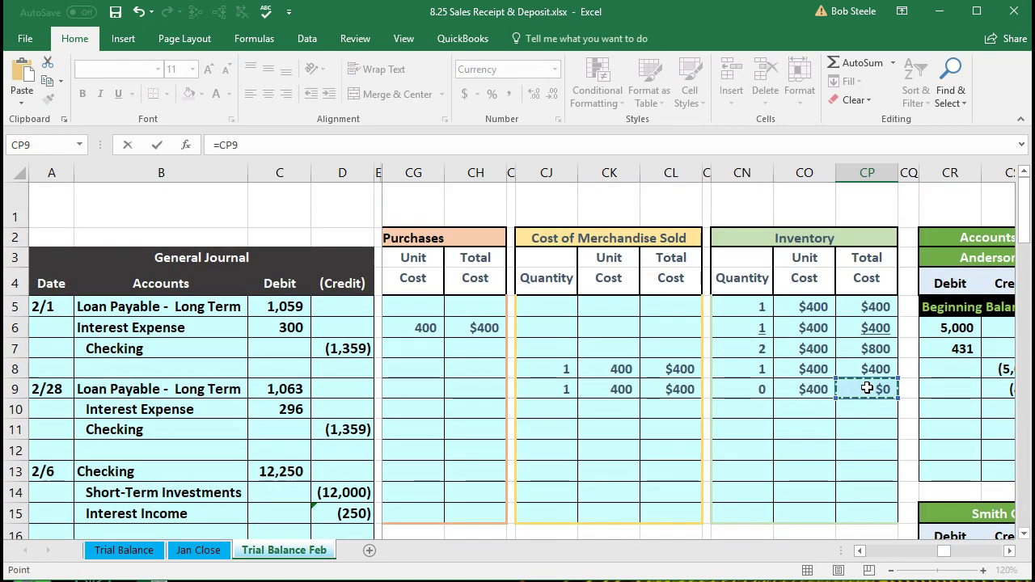
text(+)
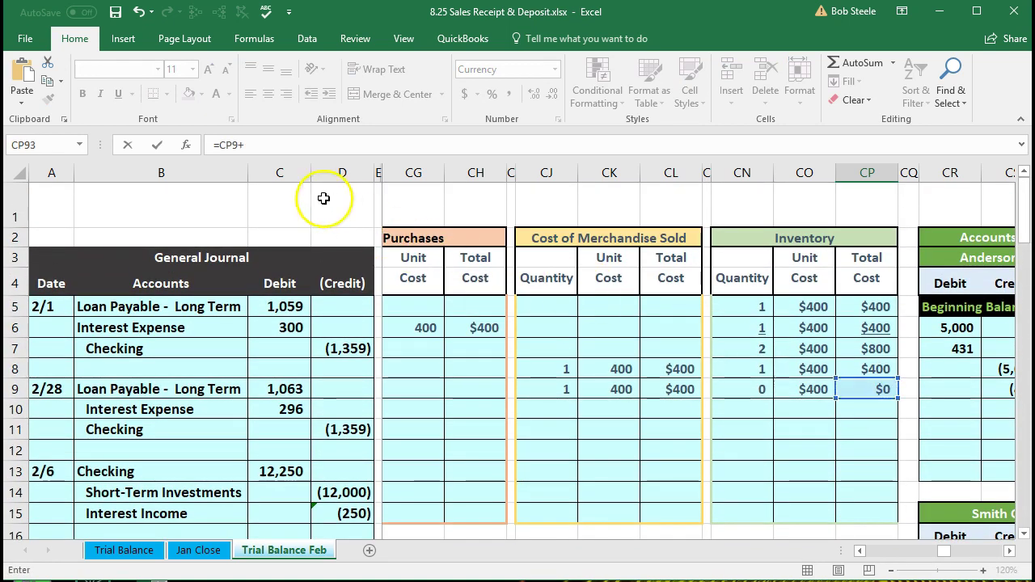
scroll(774, 469, down, 4)
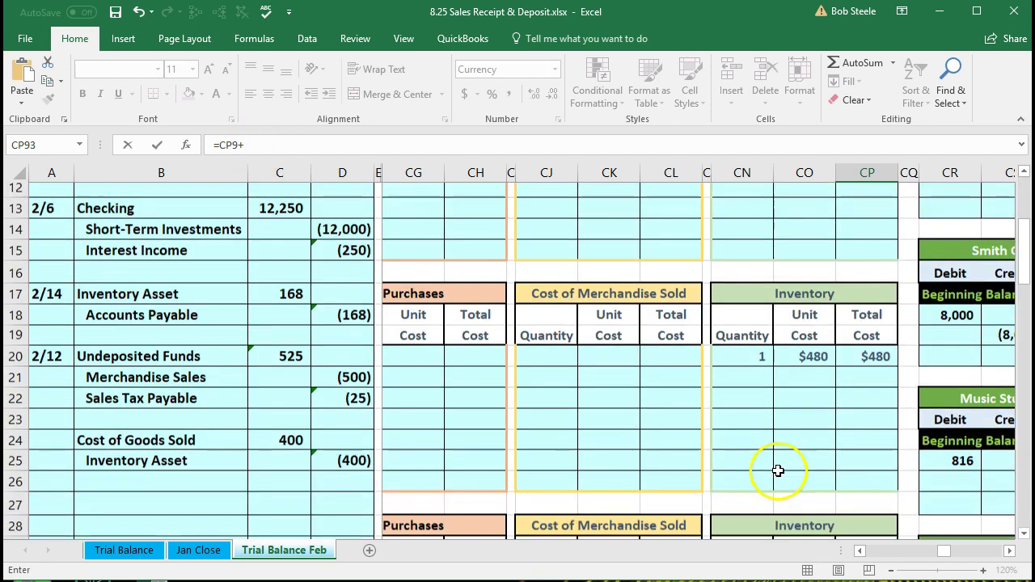
click(874, 342)
text(+)
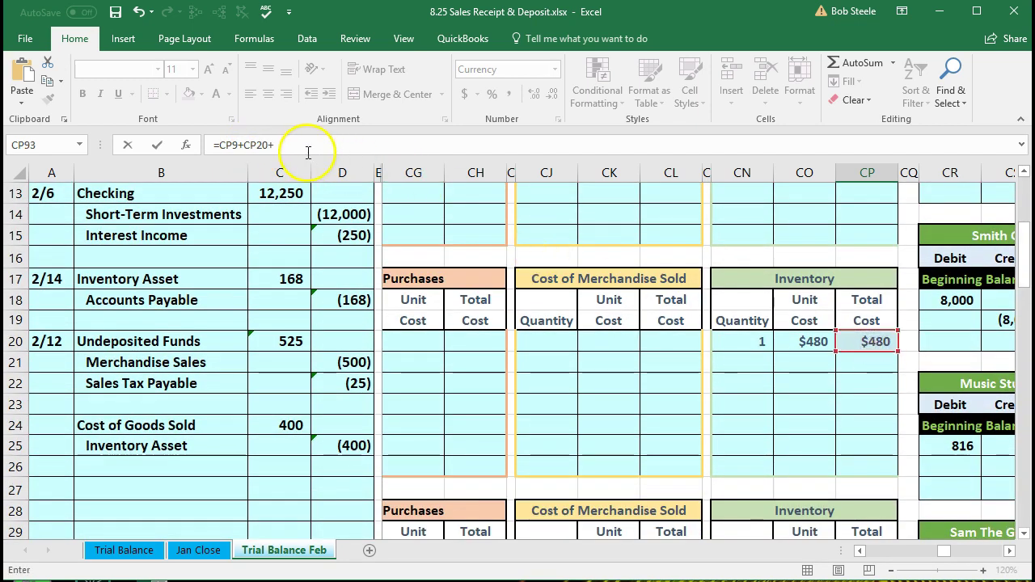
- Add the ending inventory costs in CP31, CP43 and CP56 to the CP93 sum formula
scroll(783, 414, down, 4)
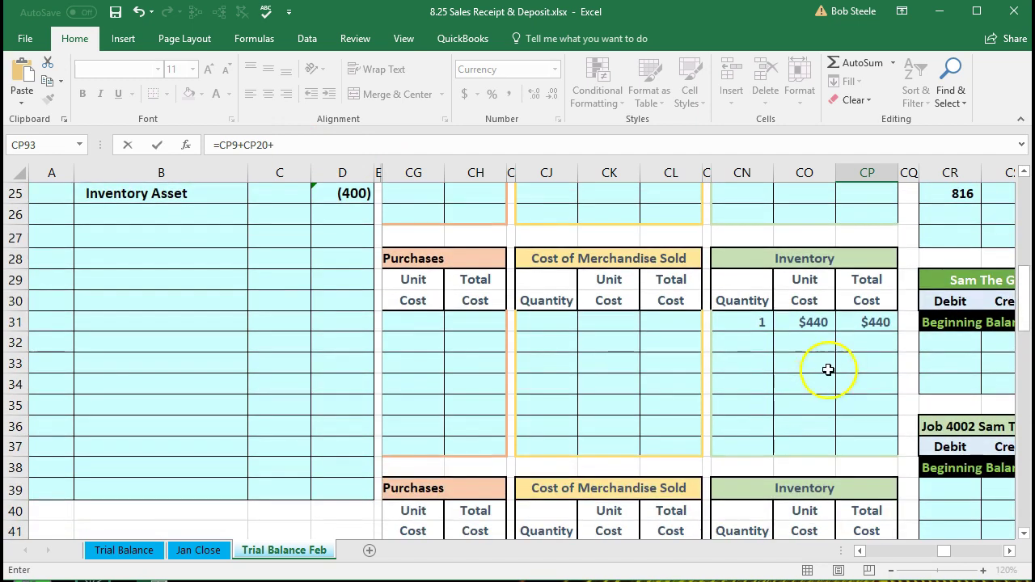
text(+)
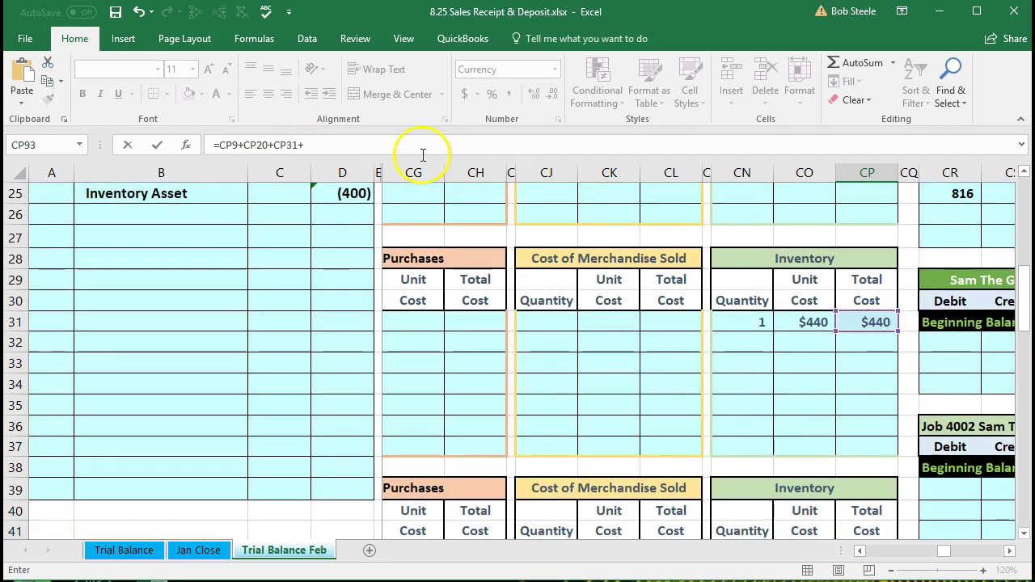
scroll(707, 362, down, 1)
scroll(707, 362, down, 3)
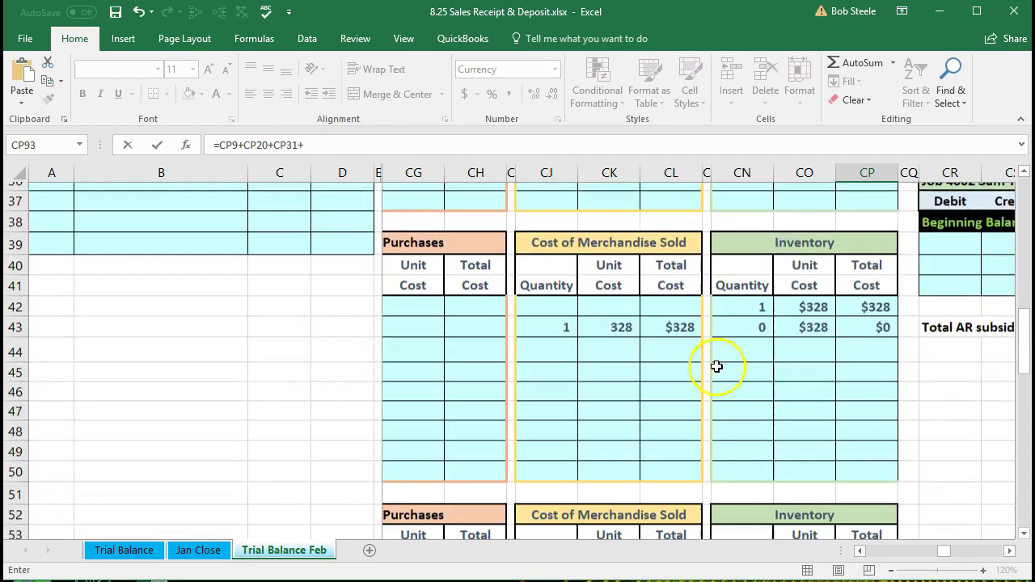
click(866, 319)
text(+)
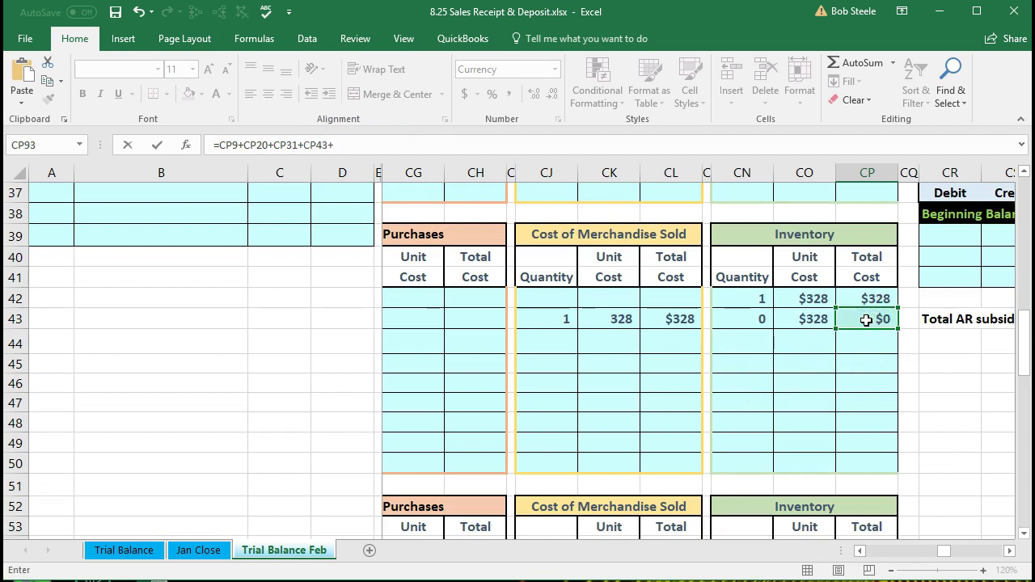
scroll(866, 323, down, 3)
click(877, 395)
text(+)
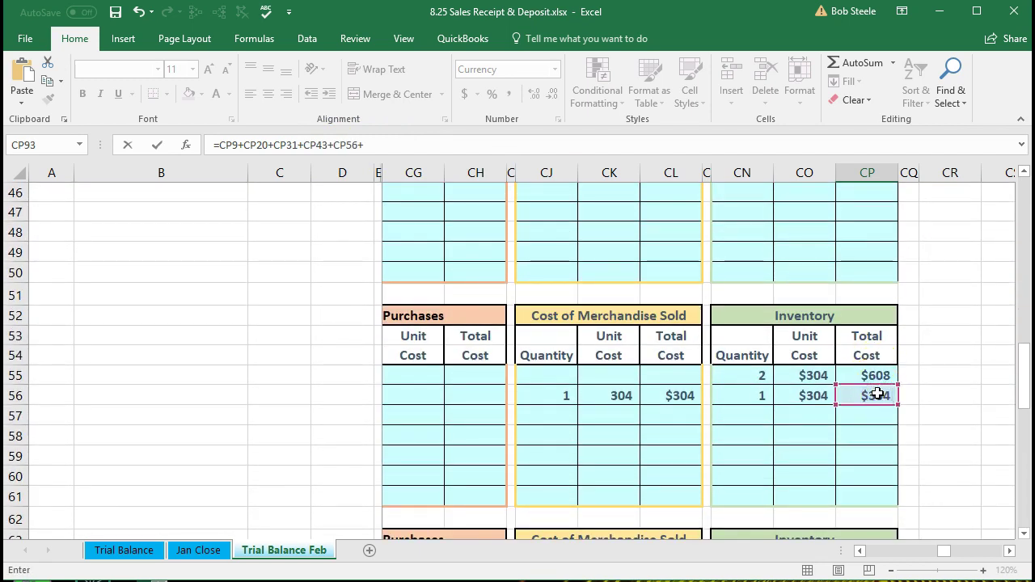
- Complete the CP93 sum formula with the ending inventory costs in CP67, CP78 and CP88
scroll(877, 395, down, 4)
click(876, 387)
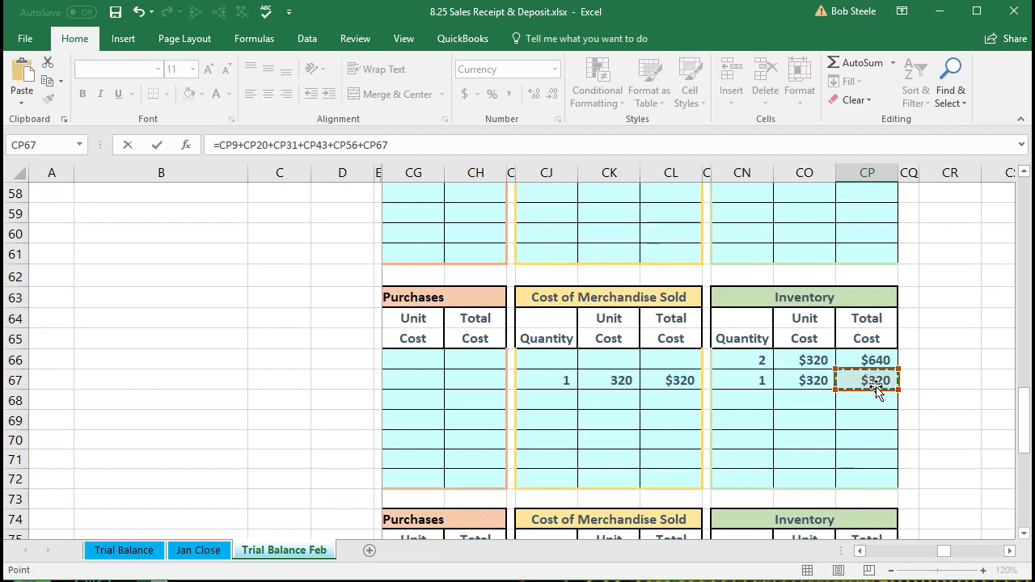
text(+)
scroll(878, 389, down, 4)
click(878, 411)
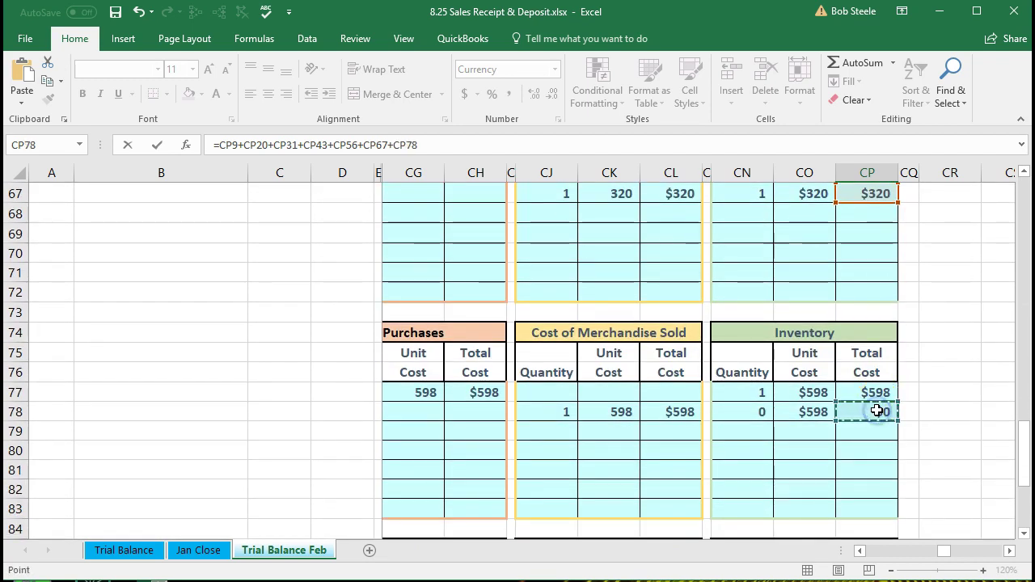
text(+)
scroll(878, 411, down, 4)
click(871, 371)
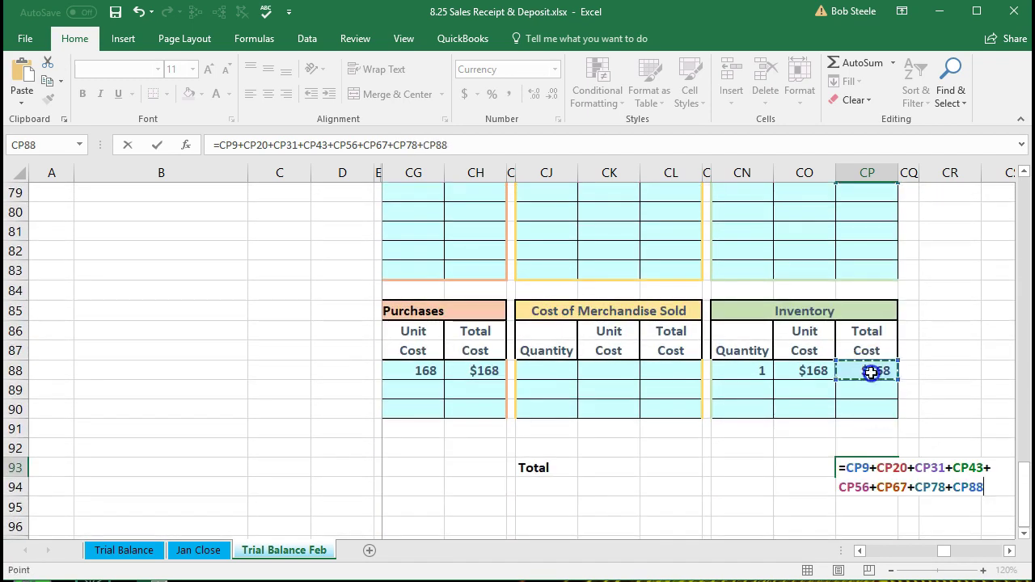
key(Return)
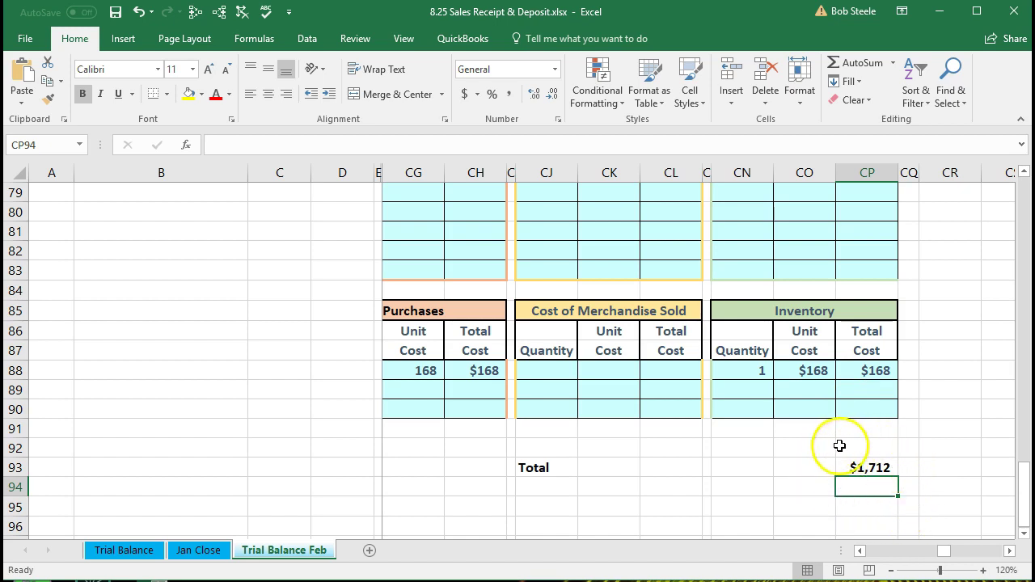
- Locate the cost of goods sold entry in B24:D25 and its matching Cost of Goods Sold line in the trial balance
scroll(826, 447, up, 14)
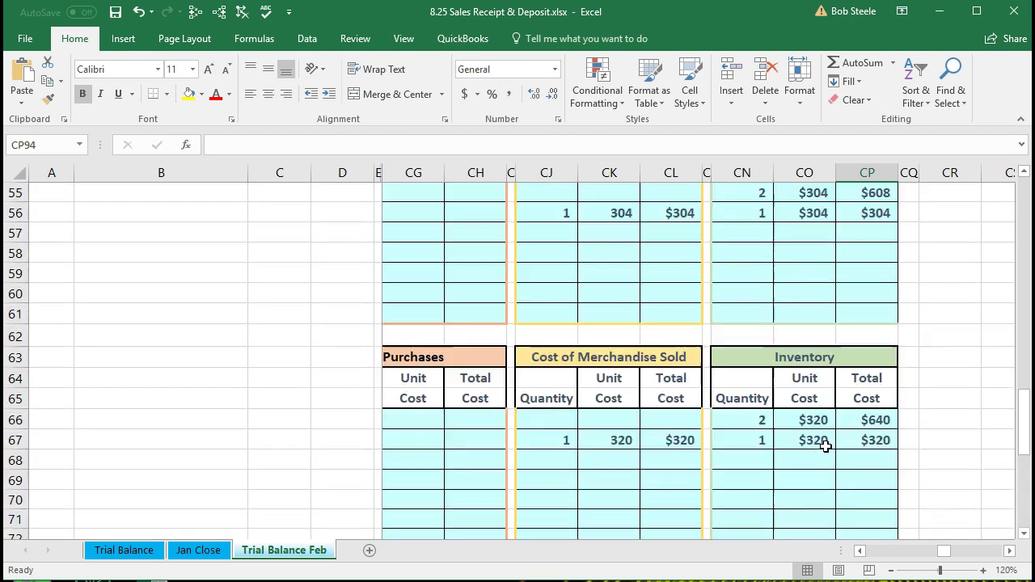
scroll(826, 446, up, 12)
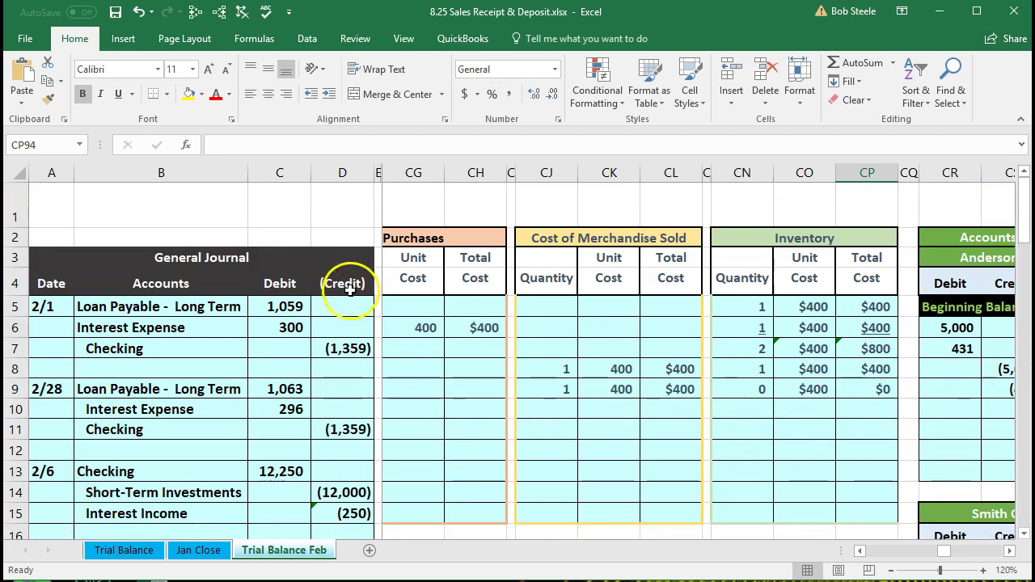
click(358, 389)
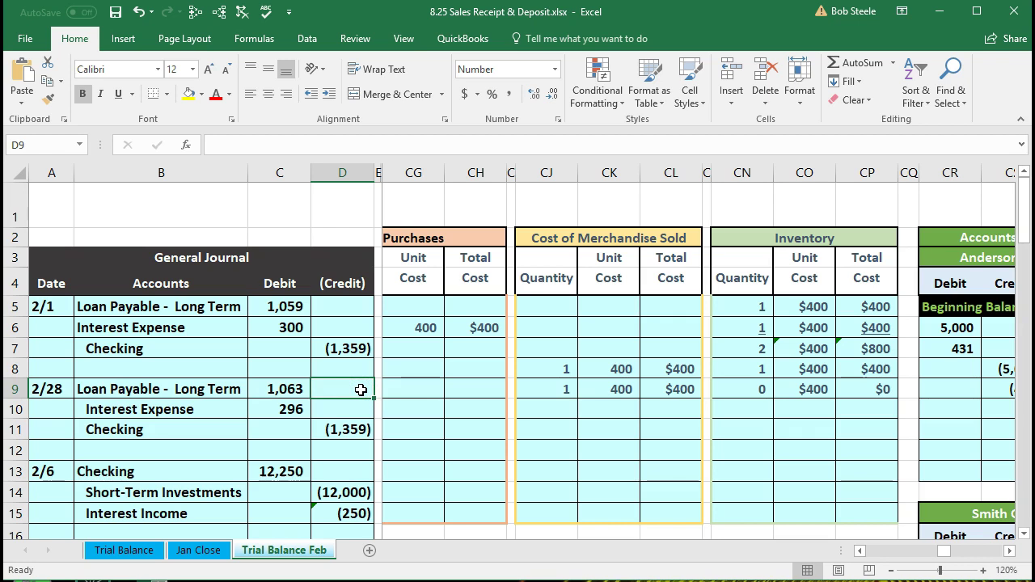
key(Right)
key(Right)
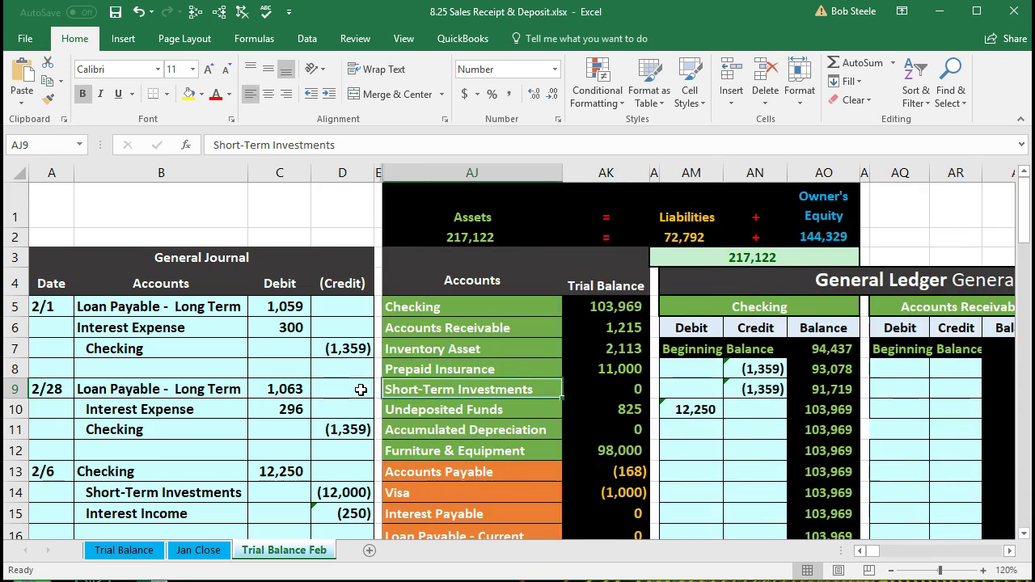
scroll(361, 390, down, 6)
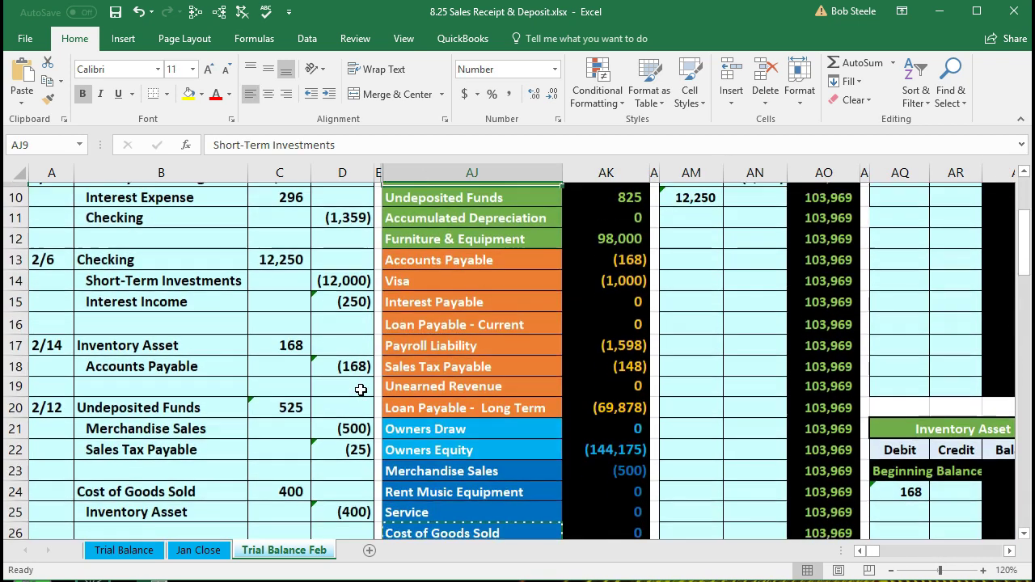
click(222, 294)
drag(222, 294, 321, 319)
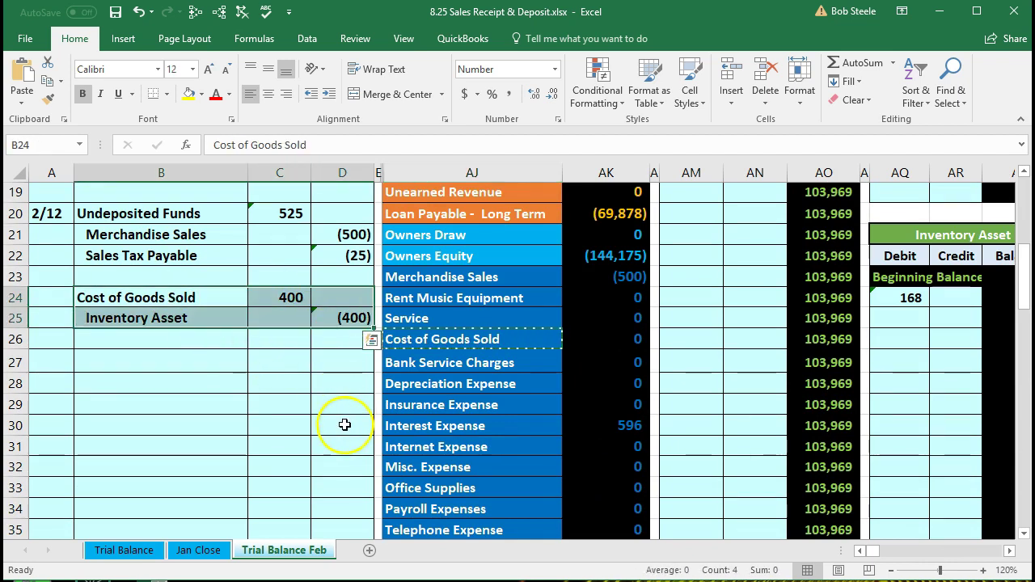
drag(439, 339, 590, 340)
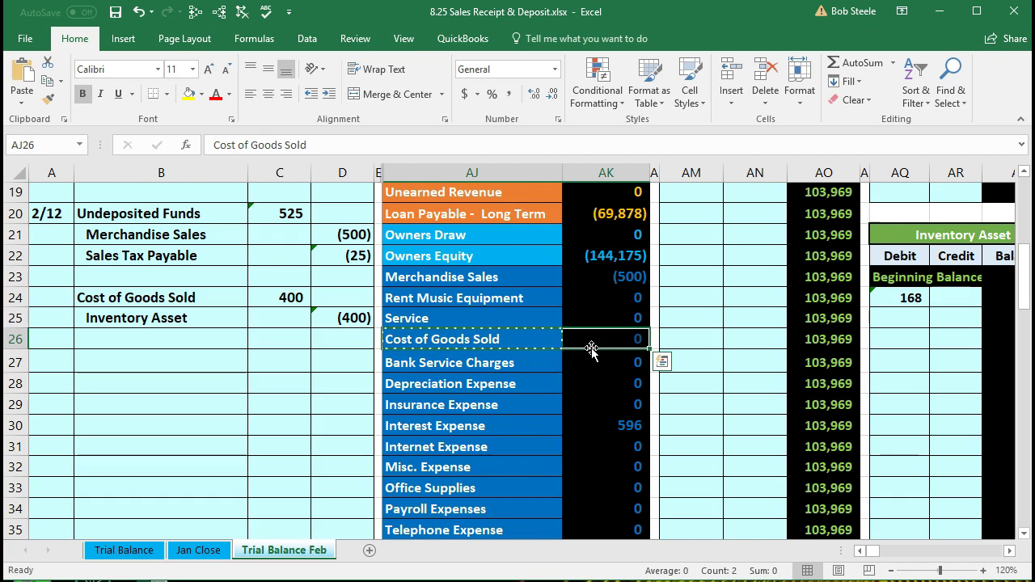
- Post the journal's cost of goods sold debit to the Cost of Goods Sold ledger account by linking BK22 to C24
click(592, 348)
key(Right)
key(Right)
key(Right)
key(Right)
key(Right)
key(Right)
key(Right)
key(Right)
key(Right)
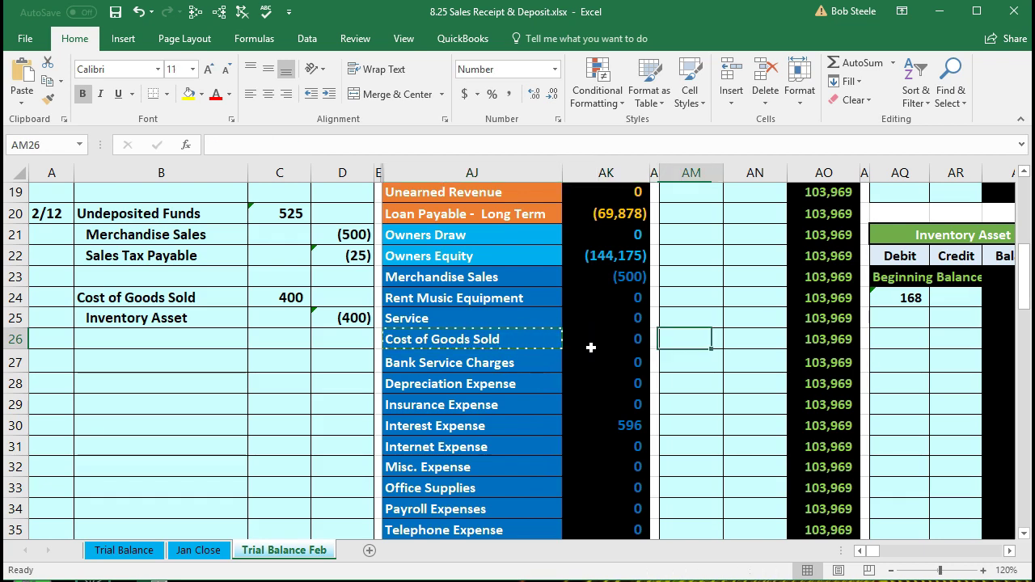
key(Right)
key(Right)
key(Right)
key(Right)
key(Right)
key(Right)
key(Right)
key(Right)
key(Right)
key(Right)
key(Right)
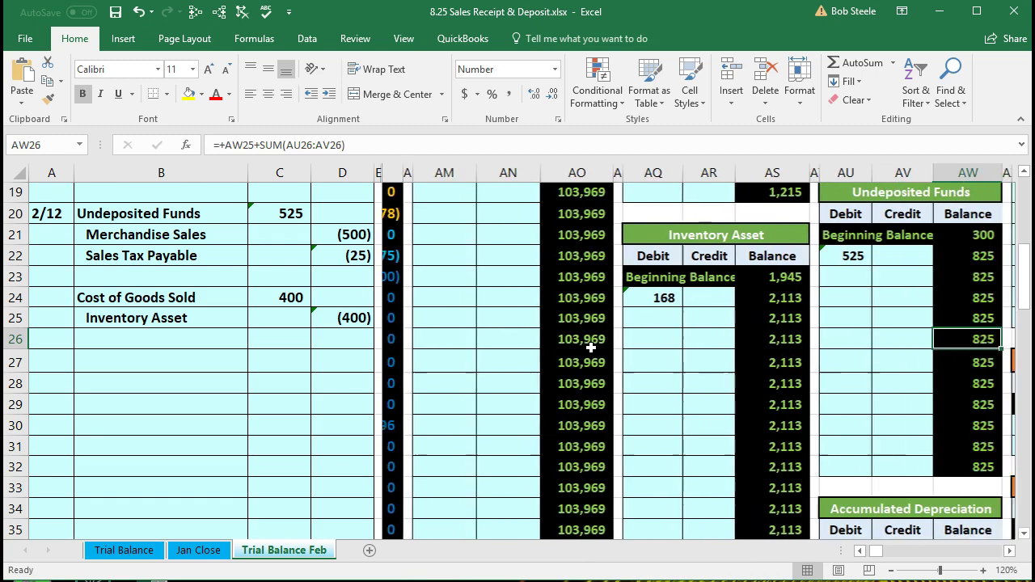
key(Right)
key(Right)
key(Right)
key(Right)
key(Right)
key(Right)
key(Right)
key(Right)
key(Right)
key(Right)
key(Right)
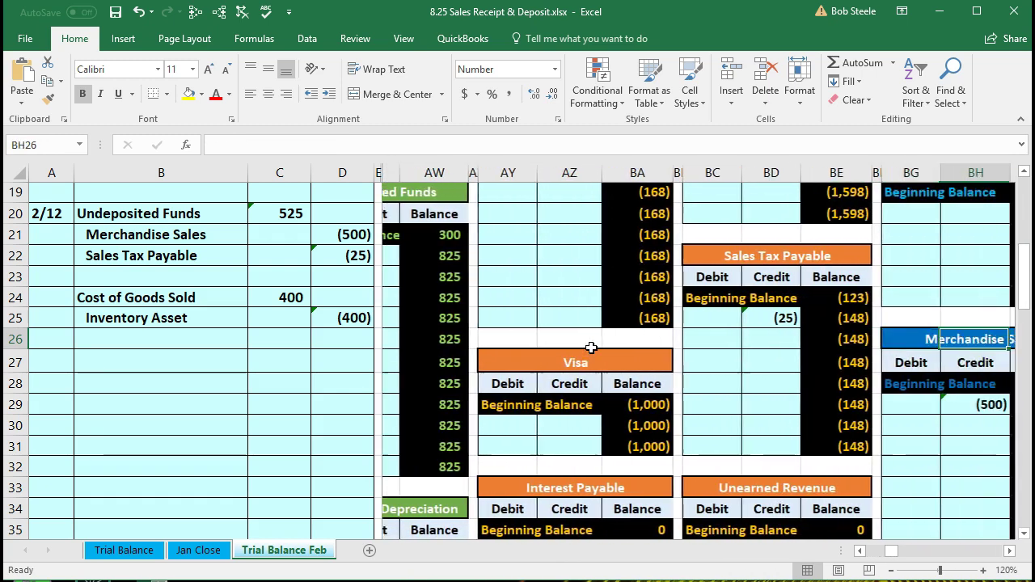
key(Right)
key(Right)
key(Right)
key(Right)
key(Right)
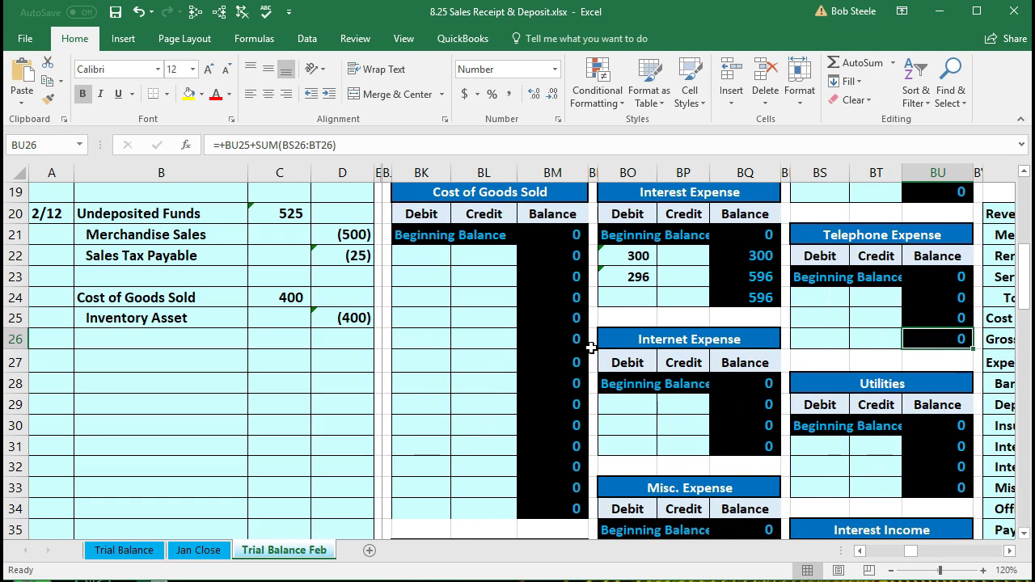
click(418, 257)
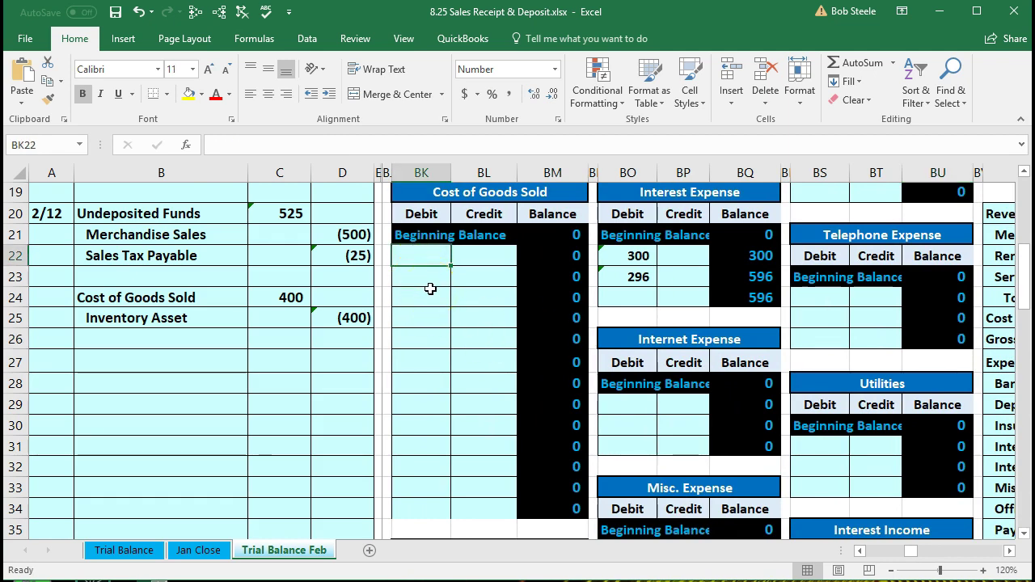
text(=)
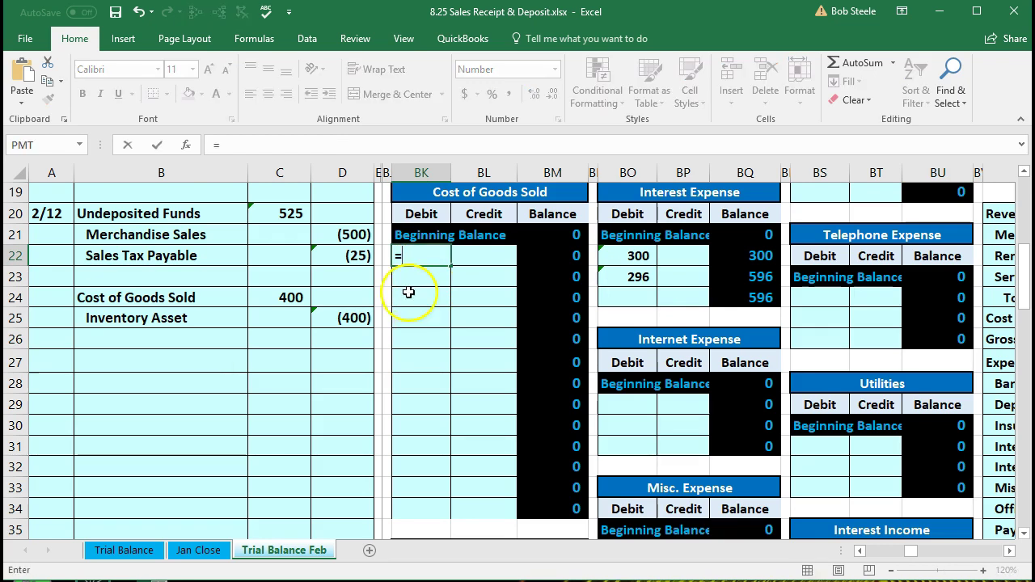
click(285, 301)
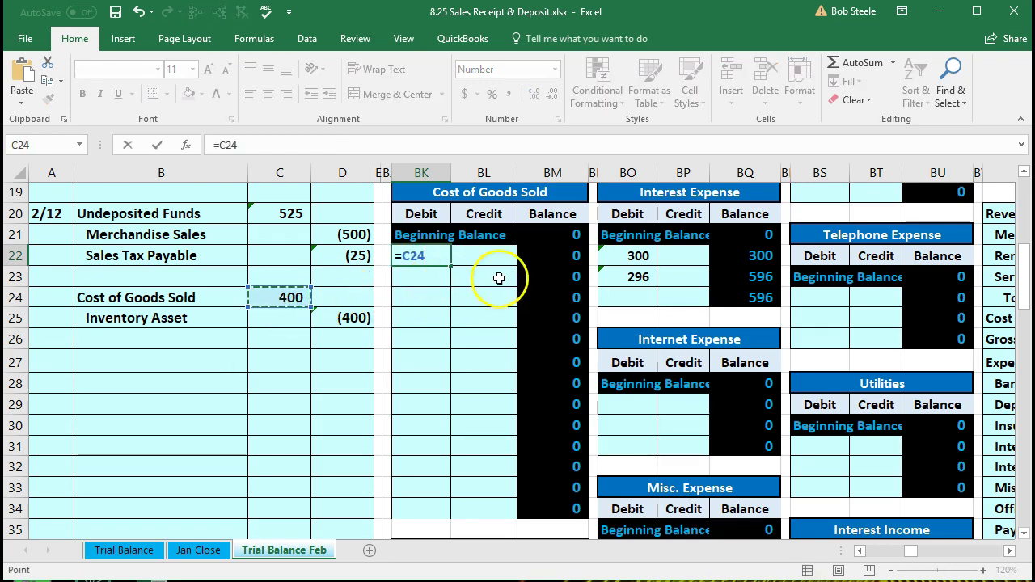
key(Return)
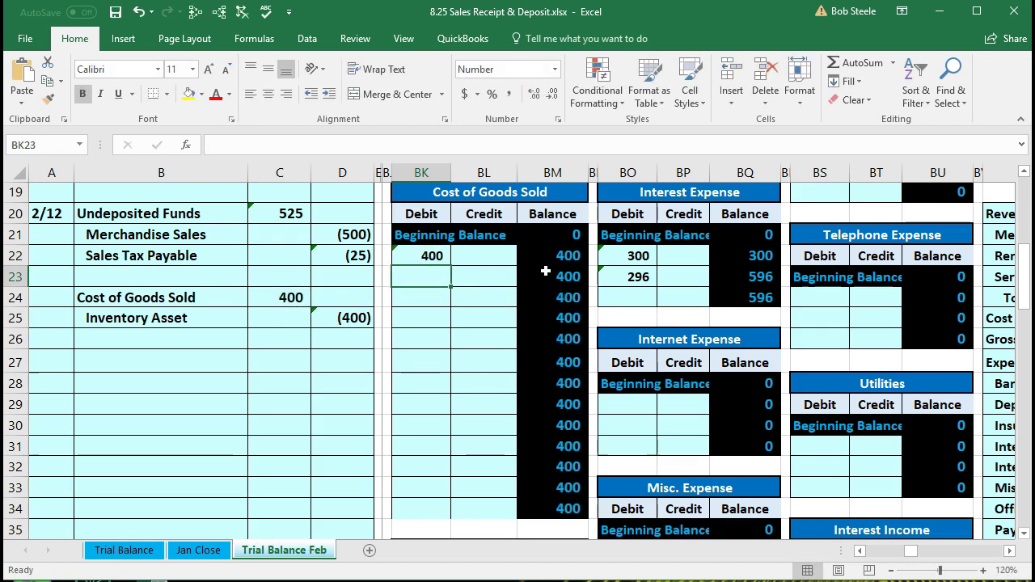
- Return to the trial balance and check the Cost of Goods Sold and Merchandise Sales amounts
key(Left)
key(Left)
key(Left)
key(Left)
key(Left)
key(Left)
key(Left)
key(Left)
key(Left)
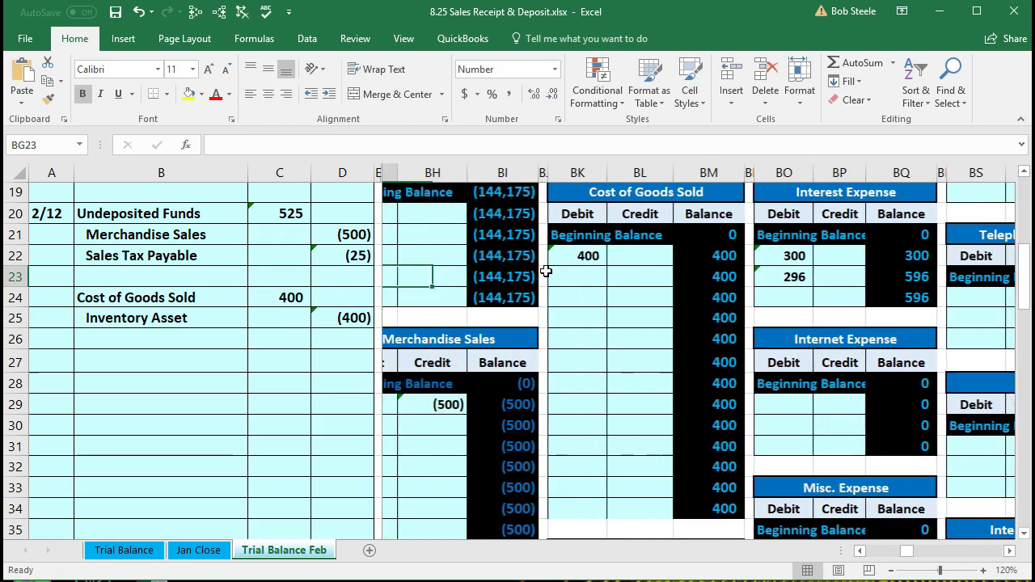
key(Left)
key(Left)
key(Left)
key(Left)
key(Left)
key(Left)
key(Left)
key(Left)
key(Left)
key(Left)
key(Left)
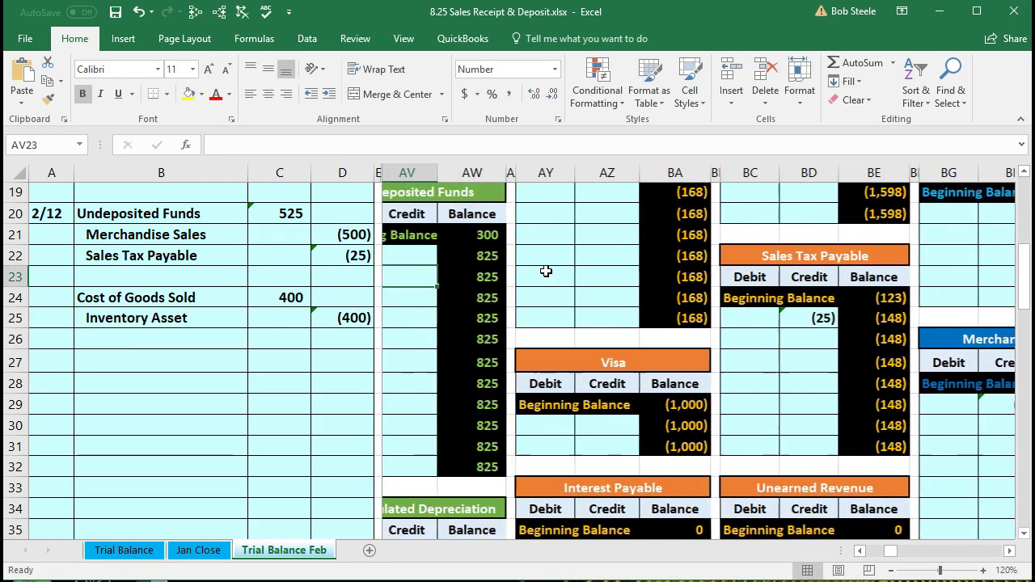
key(Left)
key(Left)
key(Left)
key(Left)
key(Left)
key(Left)
key(Left)
key(Left)
key(Left)
key(Left)
key(Left)
key(Left)
key(Left)
key(Left)
key(Left)
key(Left)
key(Left)
key(Left)
key(Left)
key(Left)
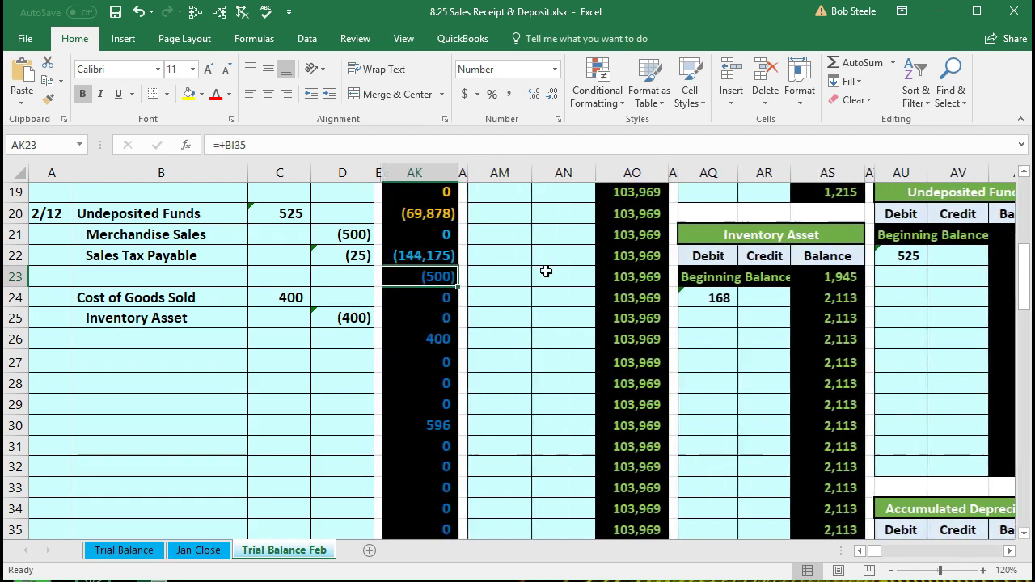
click(606, 331)
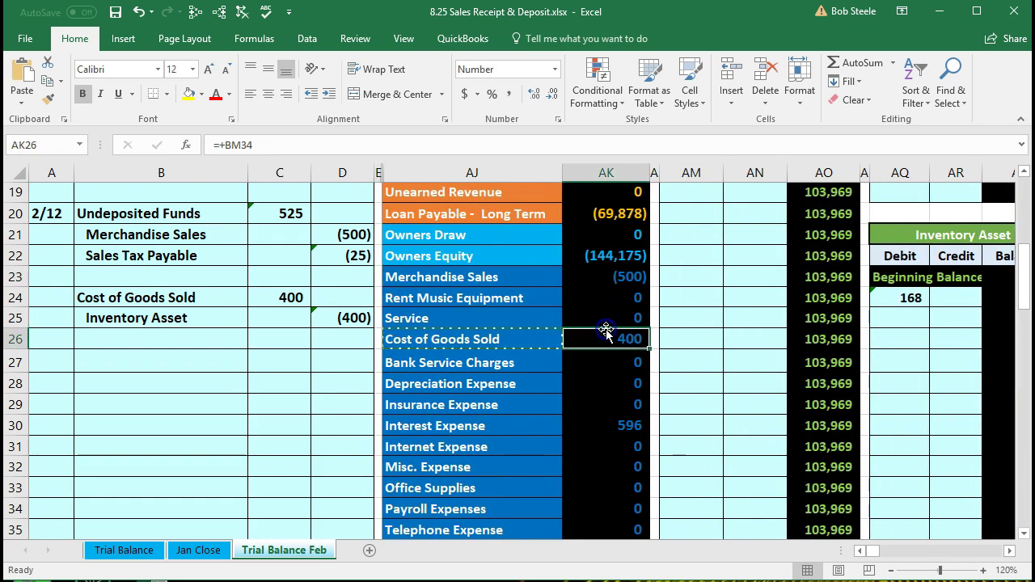
click(600, 277)
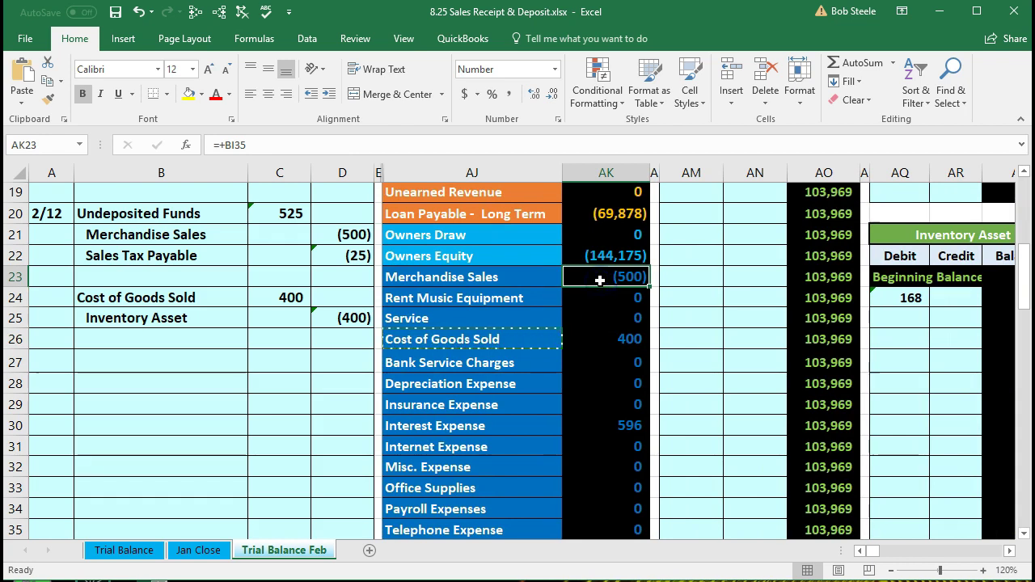
click(602, 346)
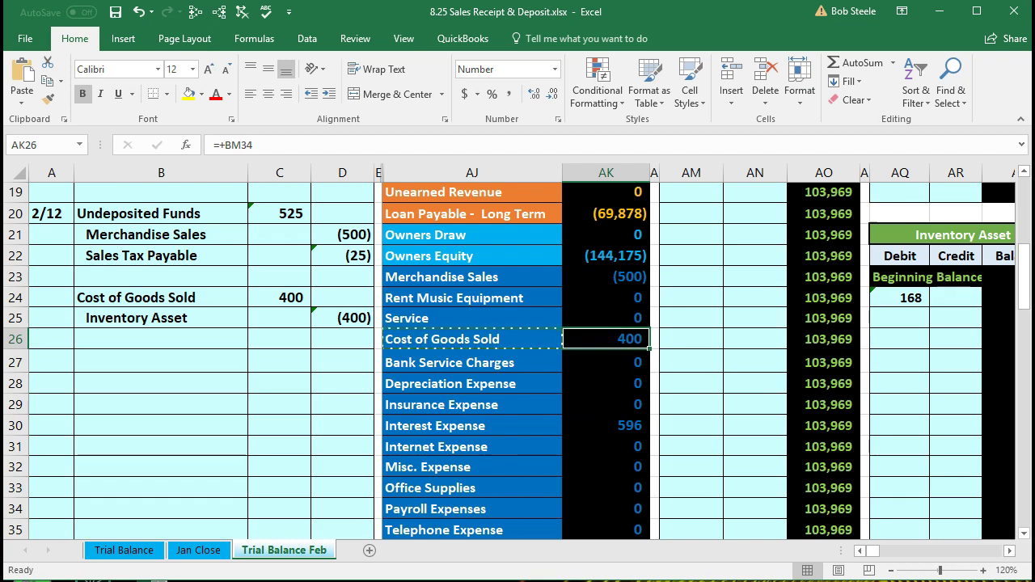
- Check the Inventory Asset line in the trial balance and find the Inventory Asset account in the general ledger
scroll(311, 450, up, 5)
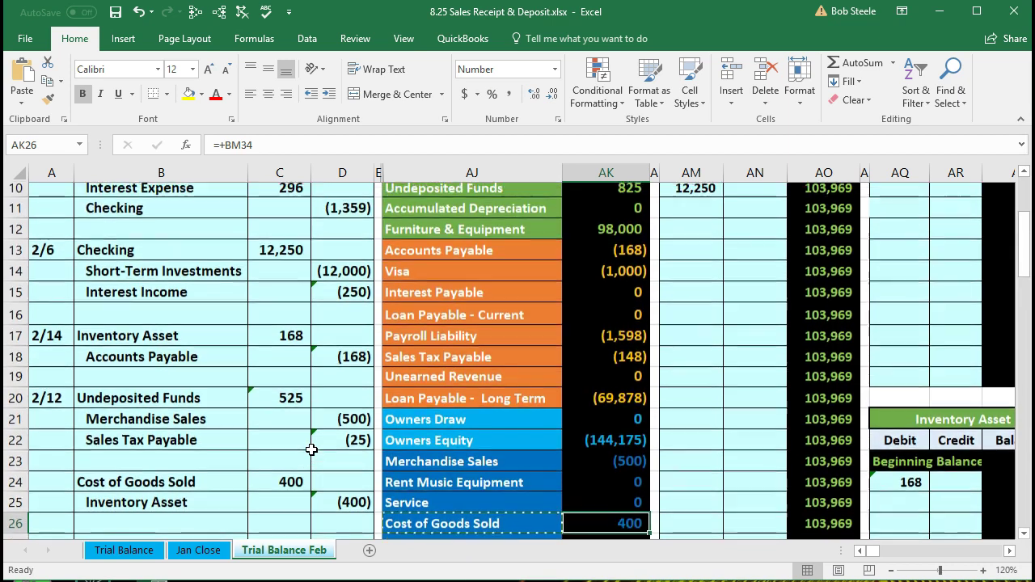
drag(489, 264, 607, 263)
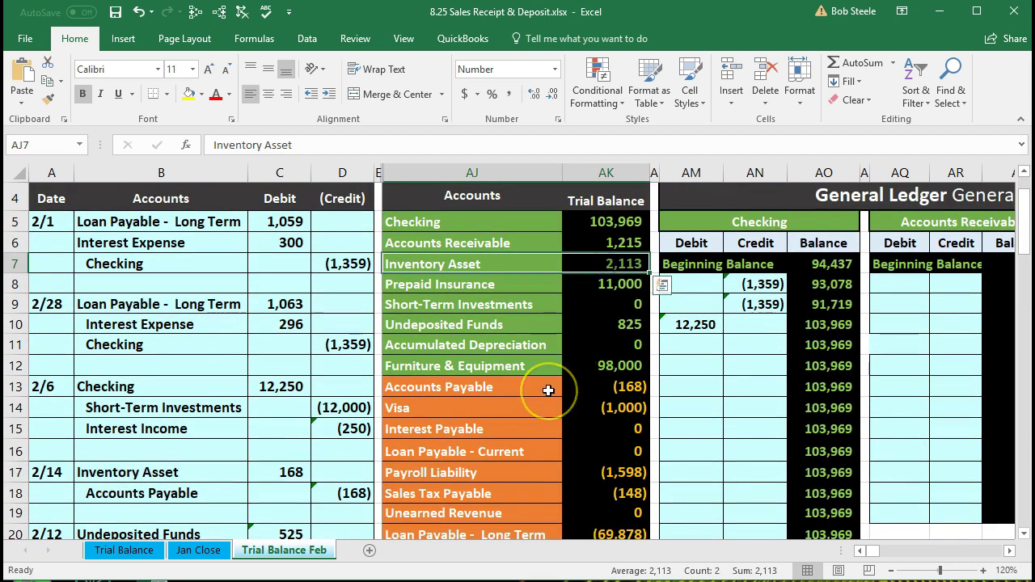
scroll(549, 391, down, 2)
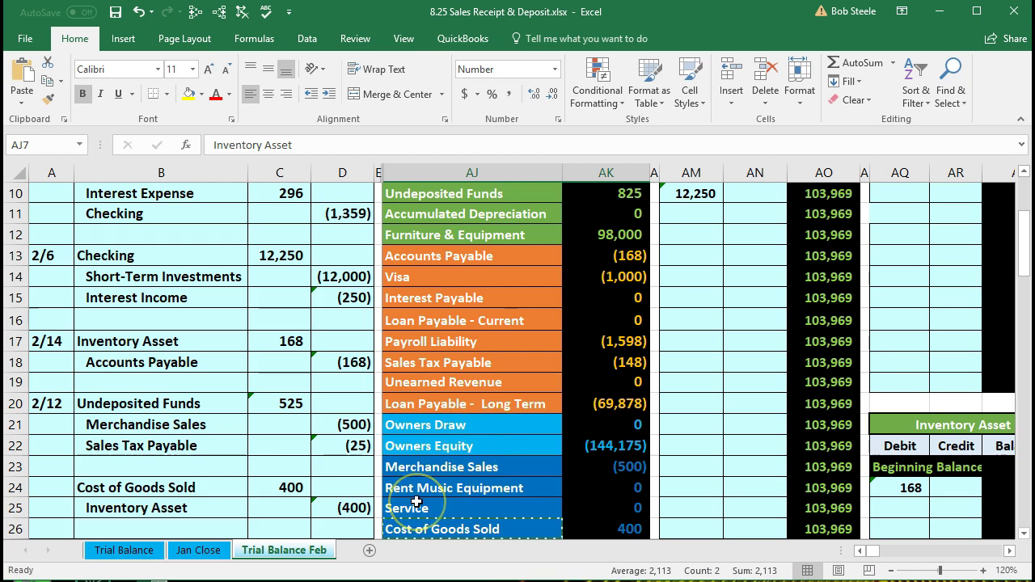
scroll(420, 493, up, 3)
click(464, 408)
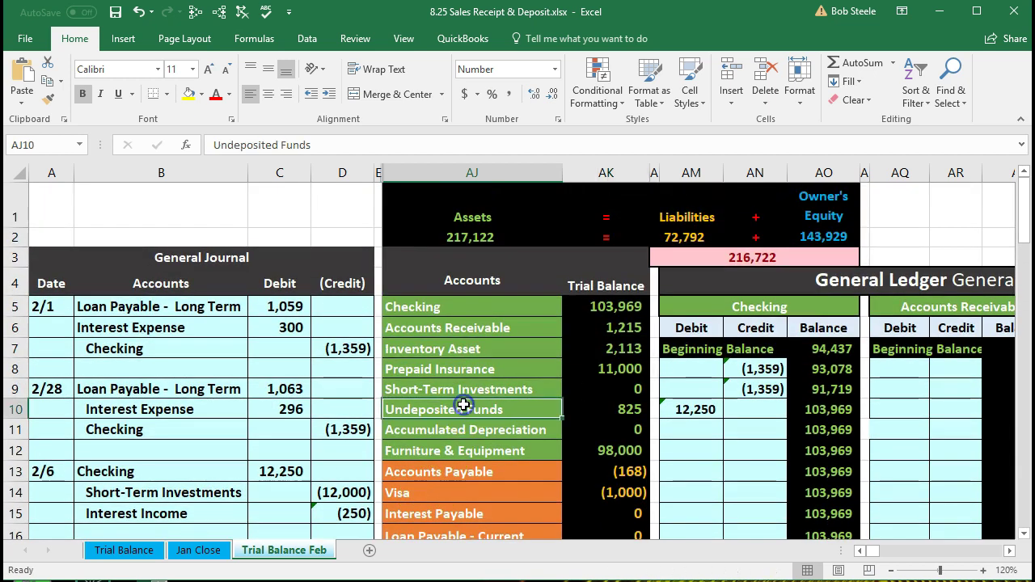
key(Right)
key(Right)
key(Right)
key(Right)
key(Right)
key(Right)
key(Right)
key(Right)
key(Right)
key(Right)
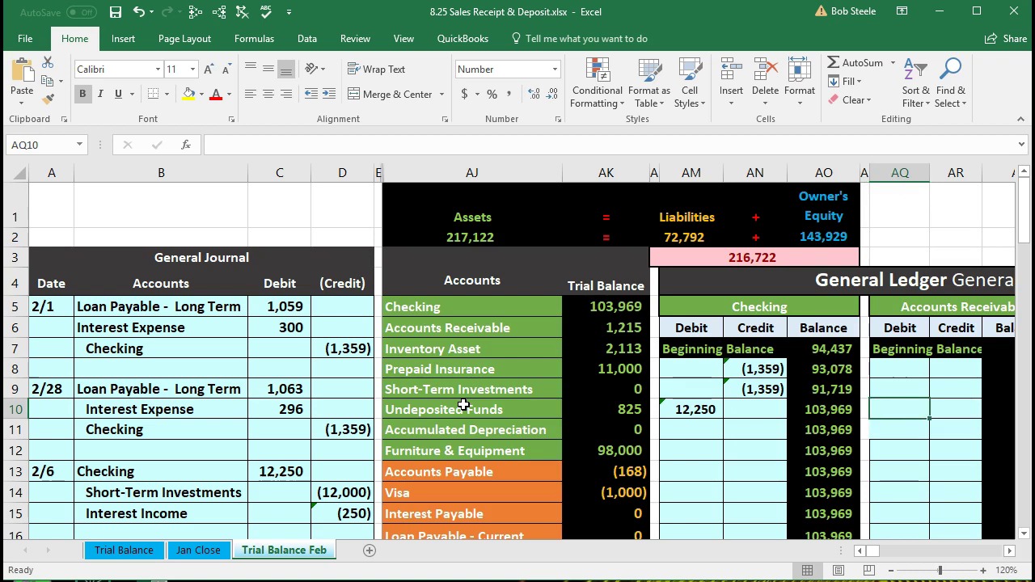
key(Right)
key(Right)
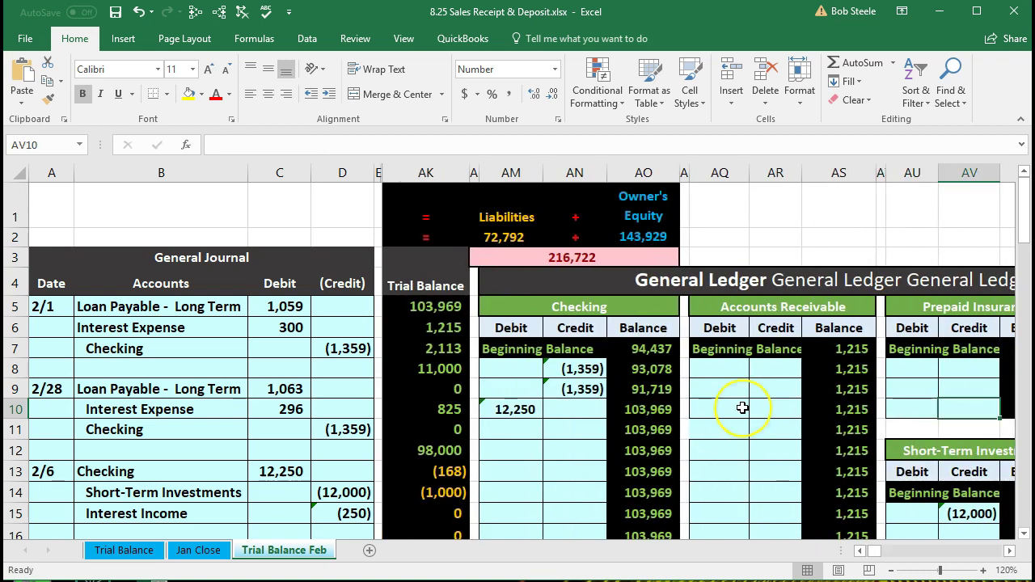
scroll(742, 404, down, 6)
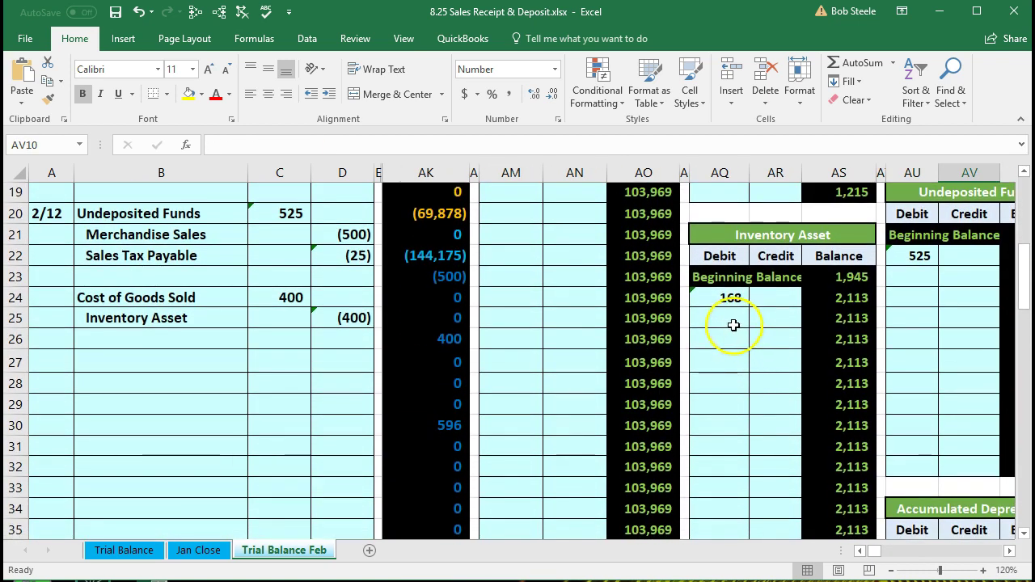
click(732, 321)
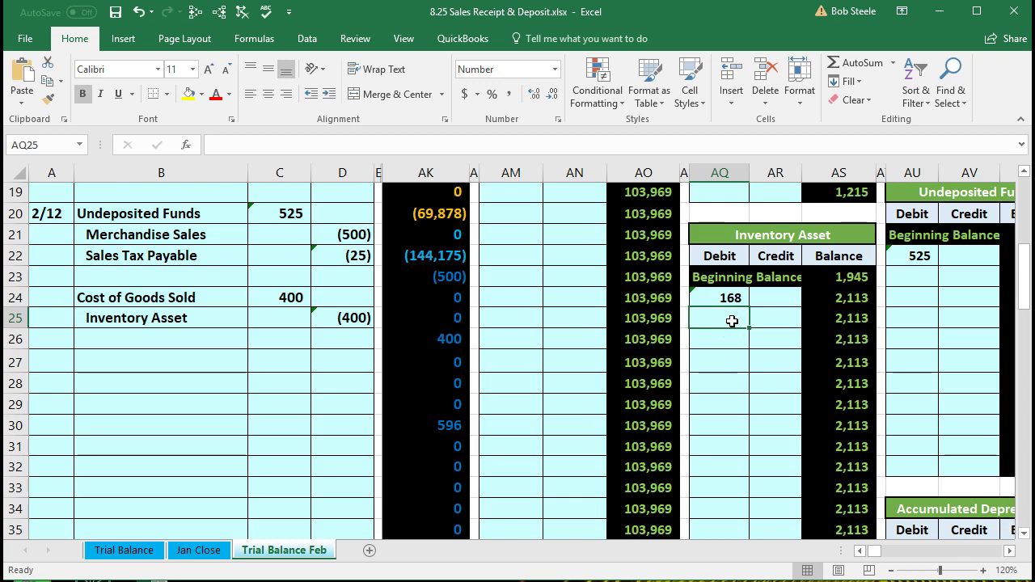
text(=)
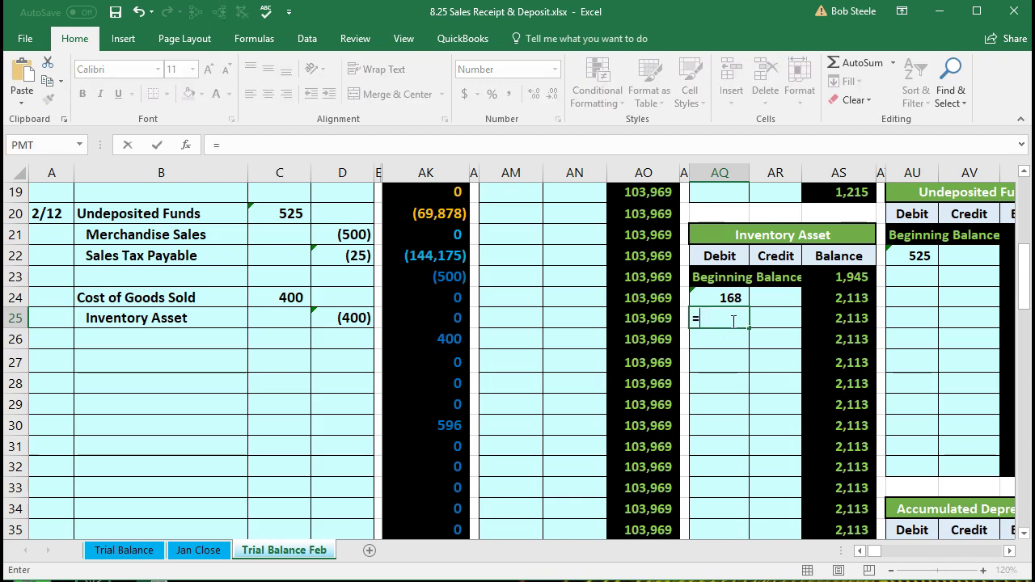
click(355, 320)
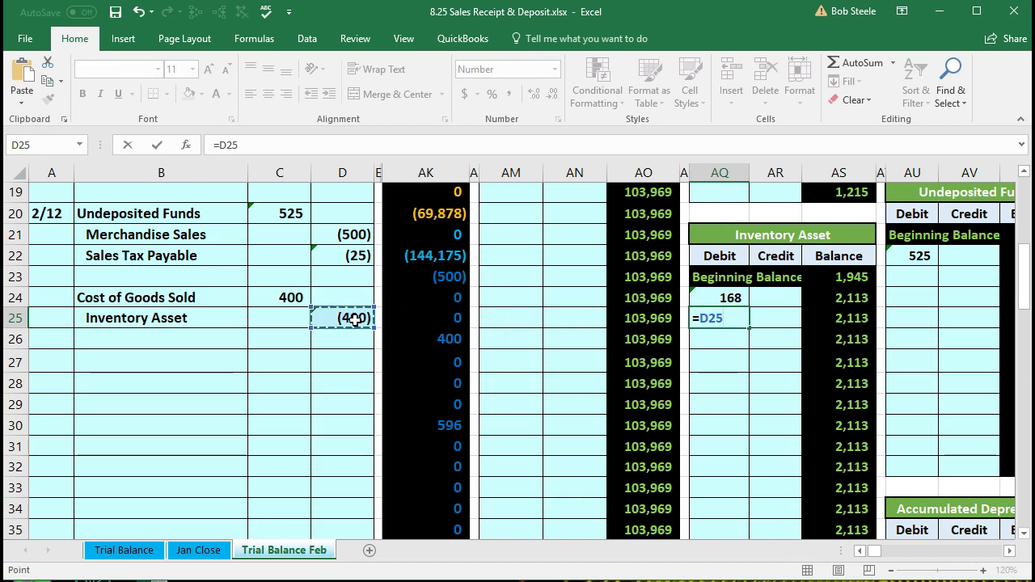
key(BackSpace)
key(BackSpace)
key(BackSpace)
key(BackSpace)
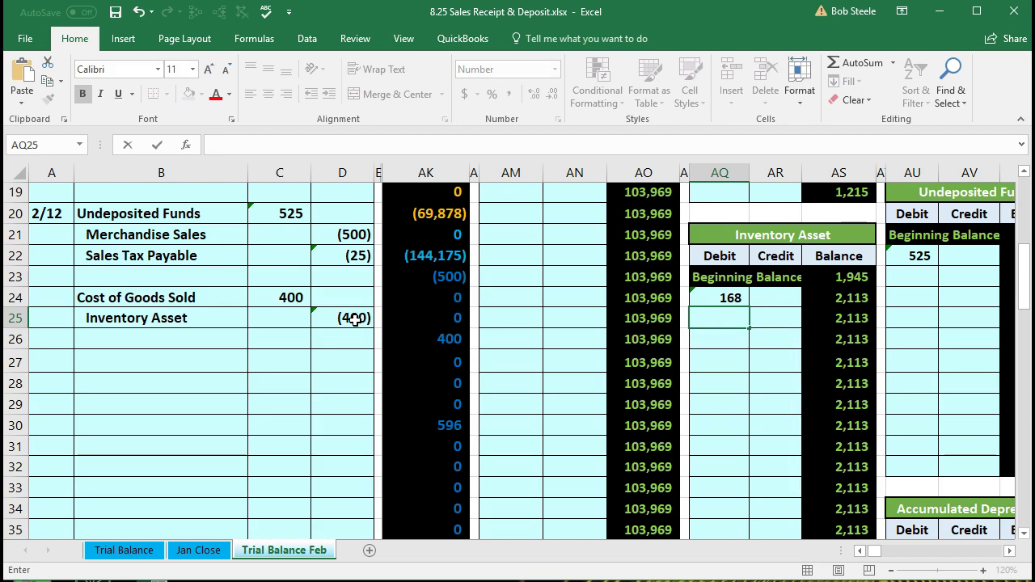
- Post the journal's inventory credit to the Inventory Asset ledger account by linking AR25 to D25
click(778, 317)
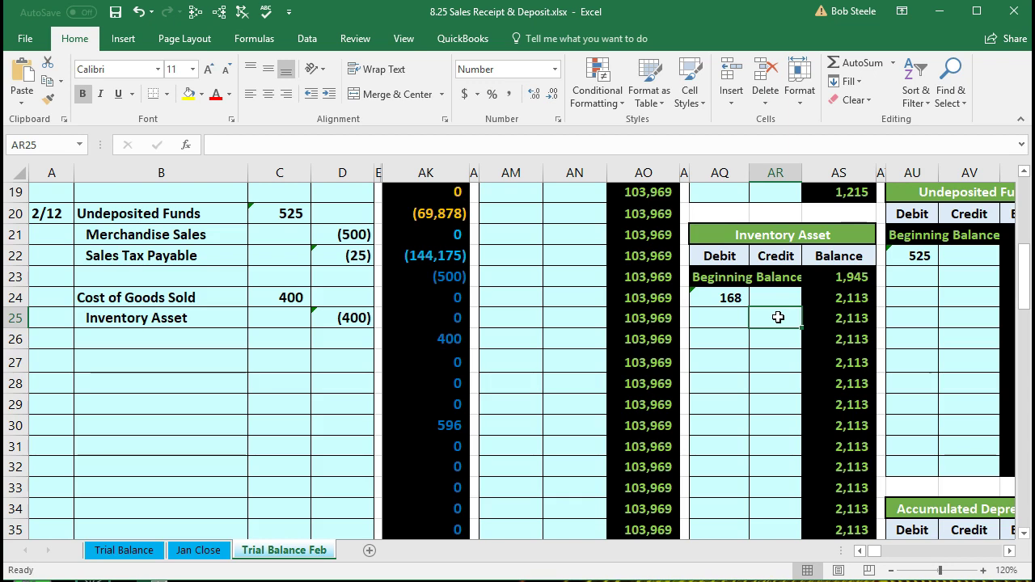
text(=)
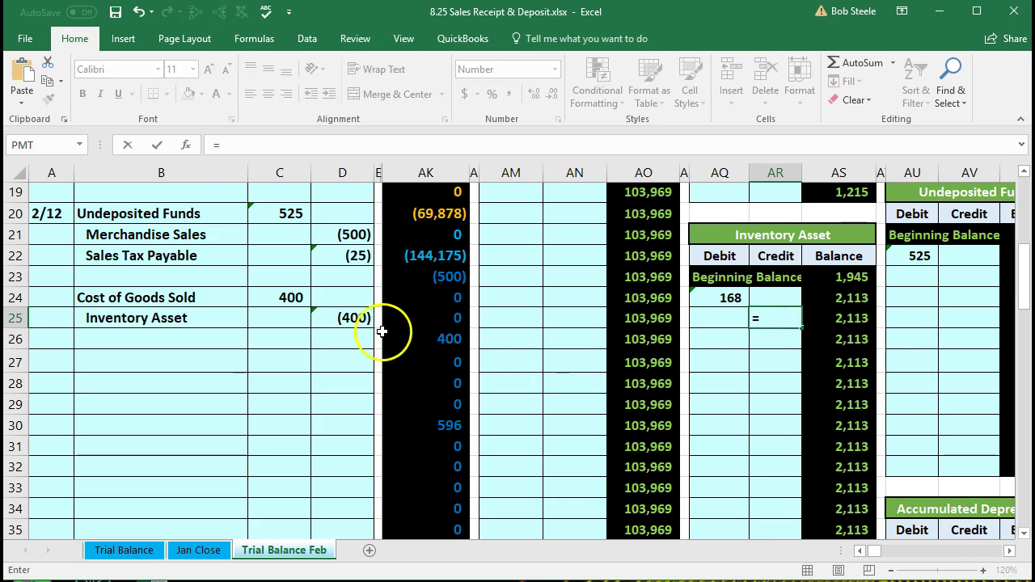
click(356, 321)
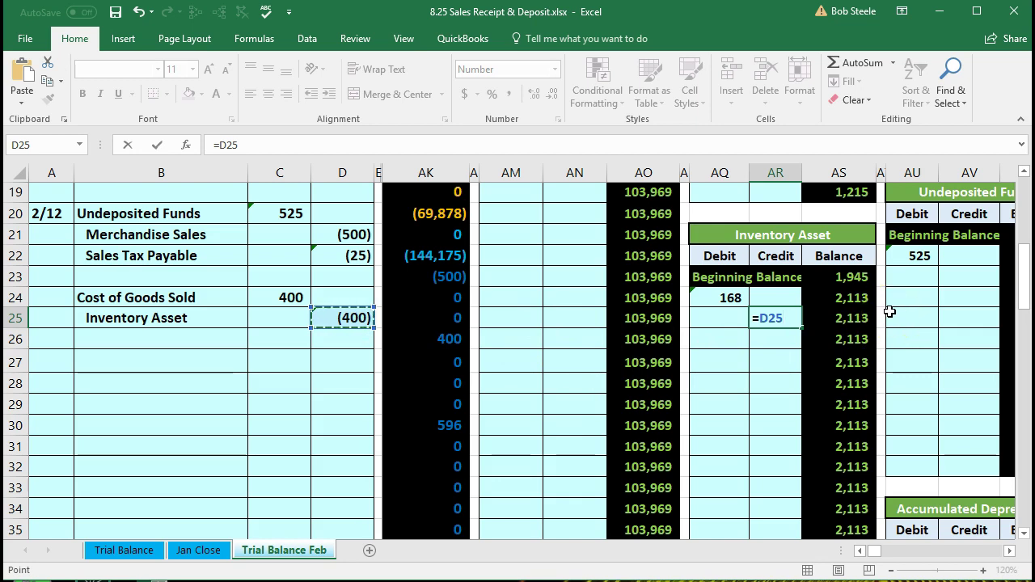
key(Return)
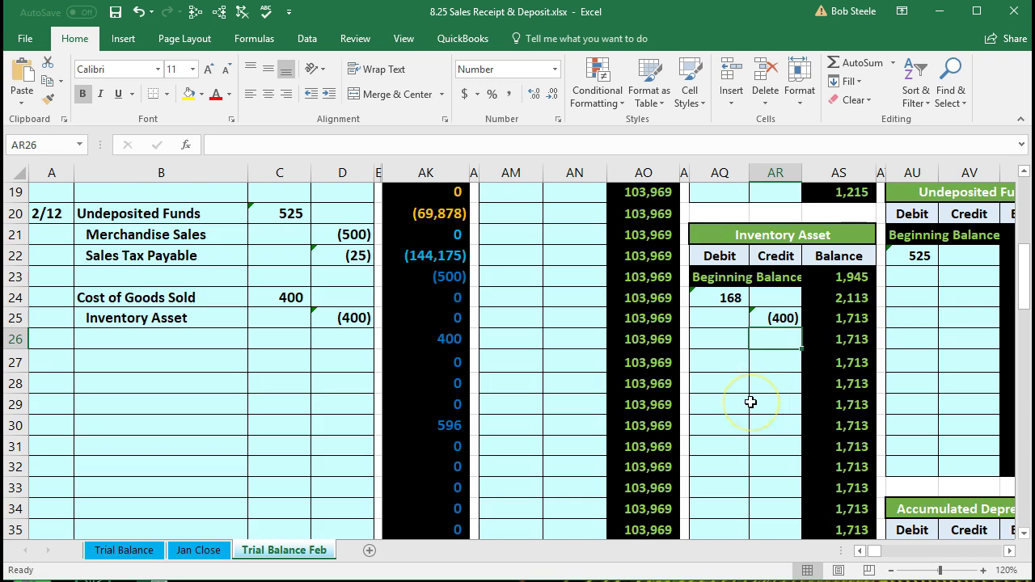
- Return to the trial balance and check the Inventory Asset balance in AK7
key(Left)
key(Left)
key(Left)
key(Left)
key(Left)
key(Left)
key(Left)
key(Left)
key(Left)
key(Left)
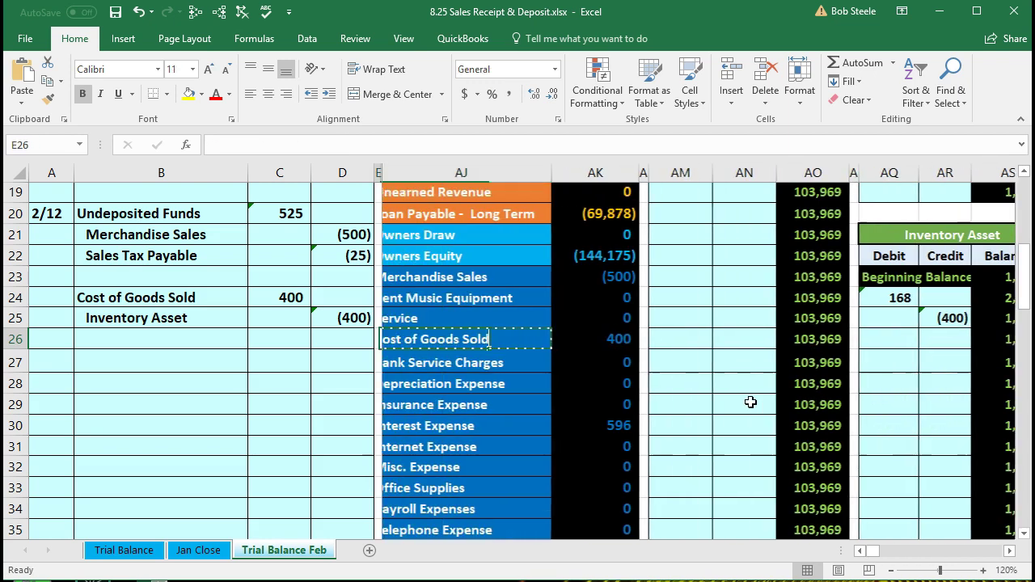
scroll(750, 402, up, 6)
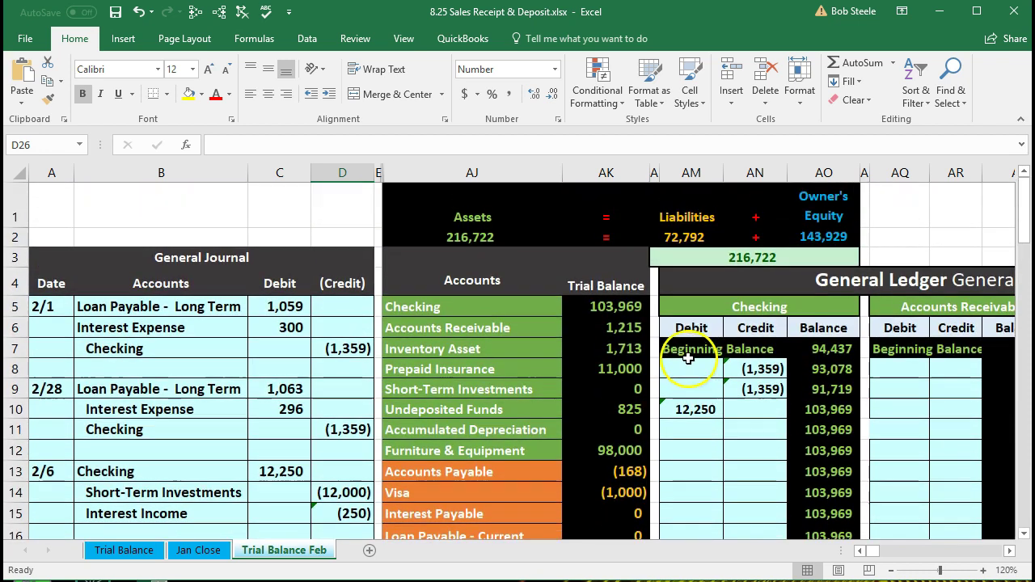
click(634, 348)
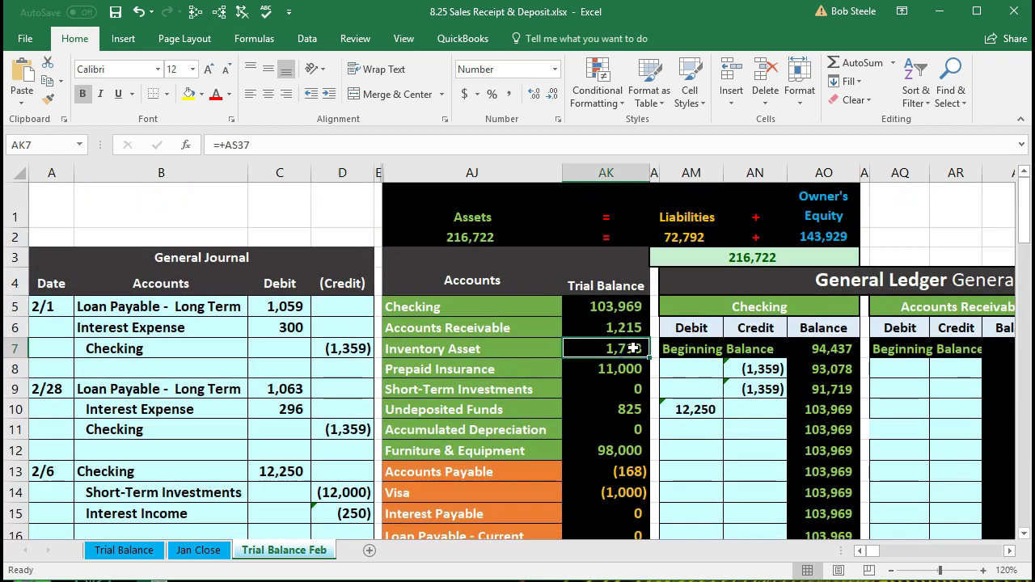
click(486, 349)
click(596, 348)
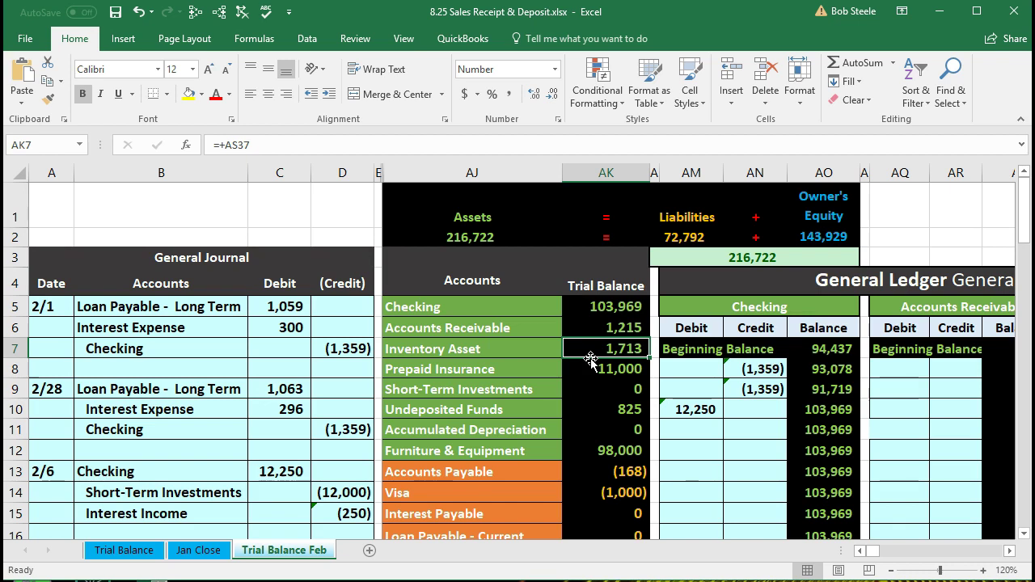
- Unfreeze the worksheet panes so the whole sheet can scroll
click(586, 308)
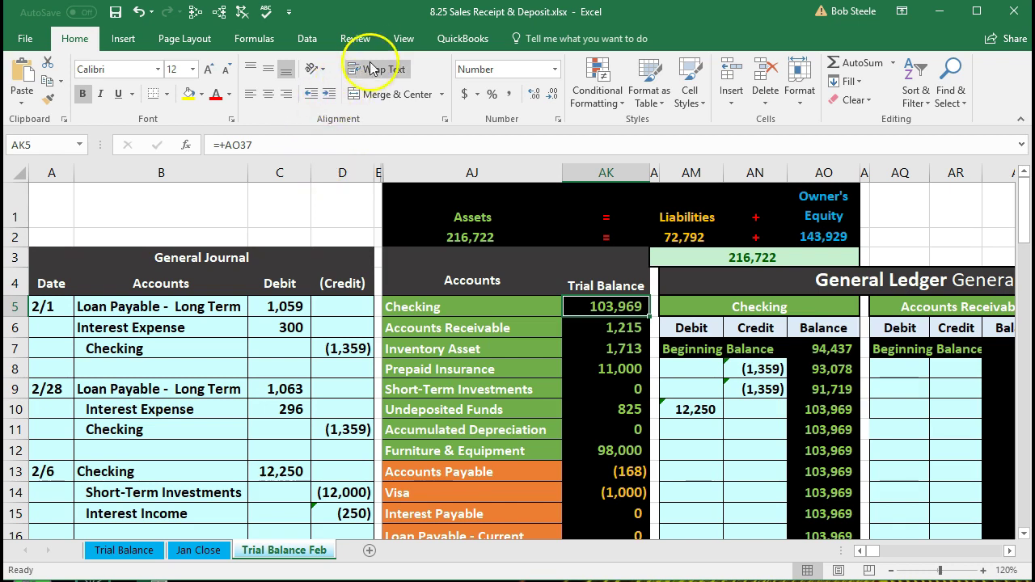
click(402, 38)
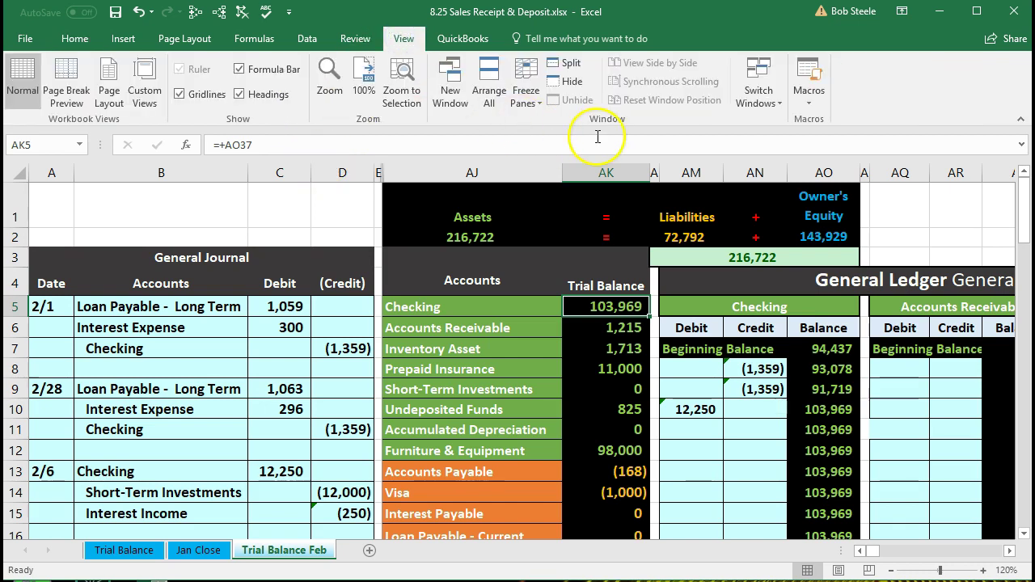
click(525, 96)
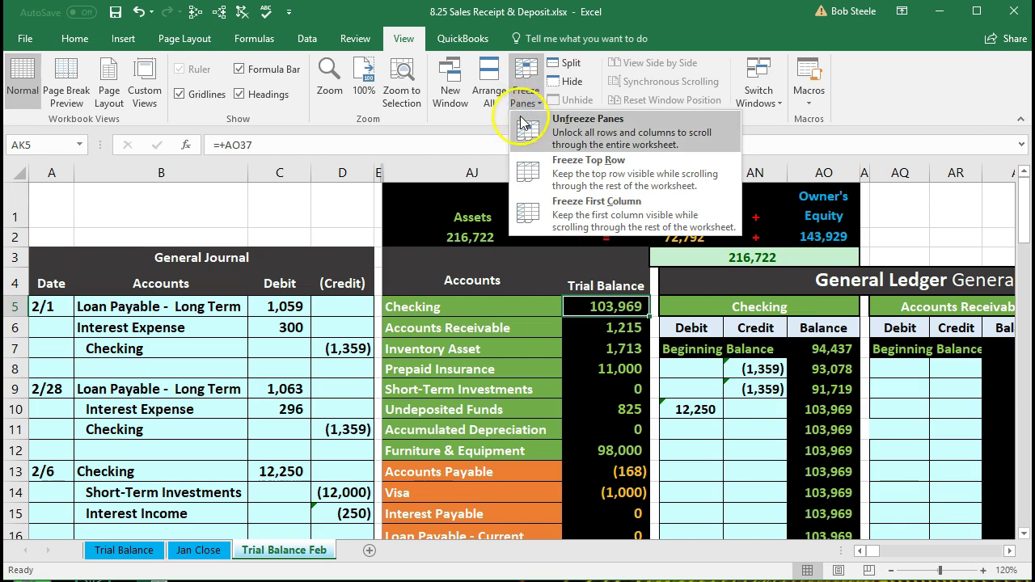
click(602, 139)
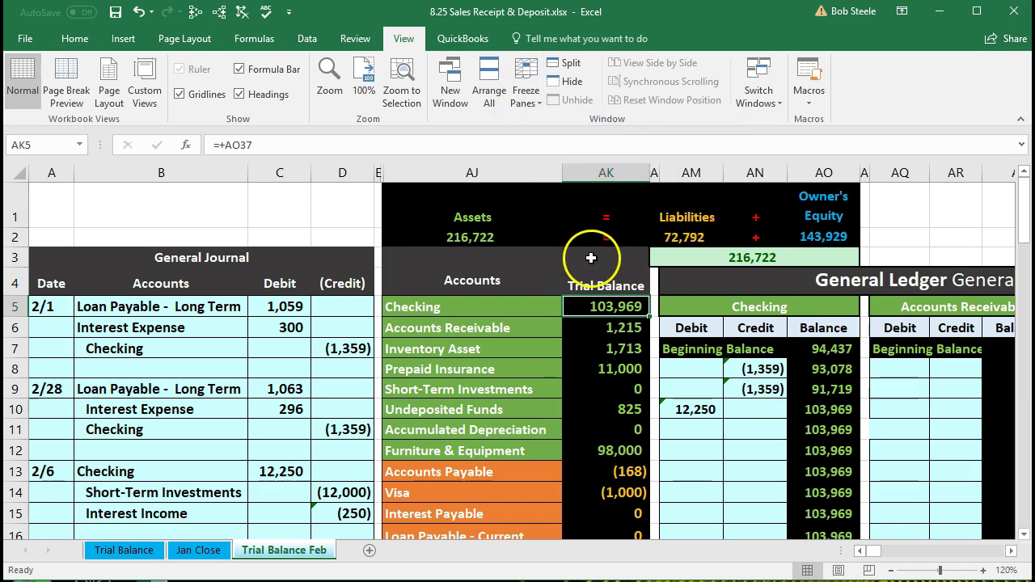
- Trace the dependents of the Checking, Inventory Asset, Merchandise Sales and Cost of Goods Sold balances in the trial balance
click(225, 14)
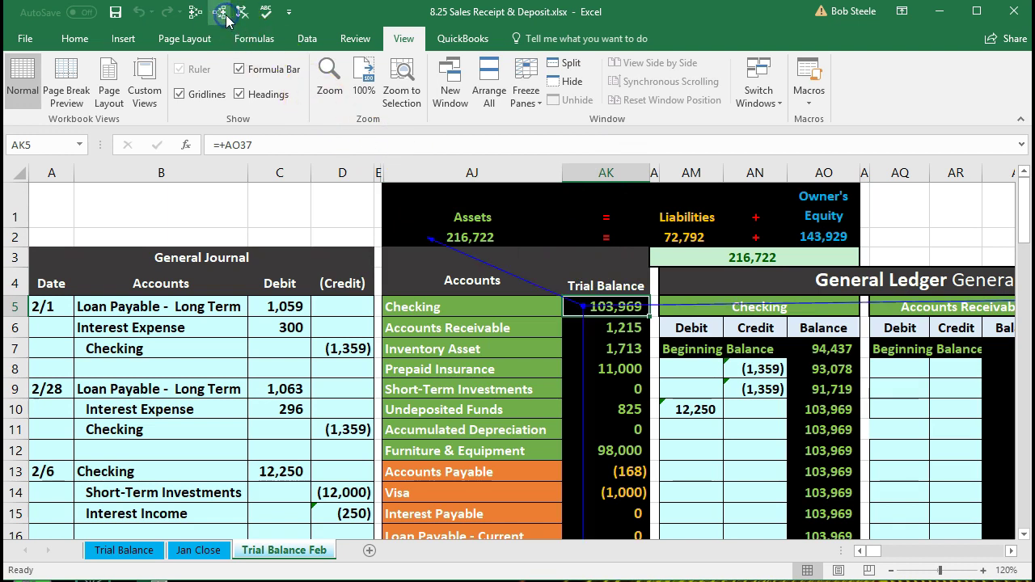
click(611, 349)
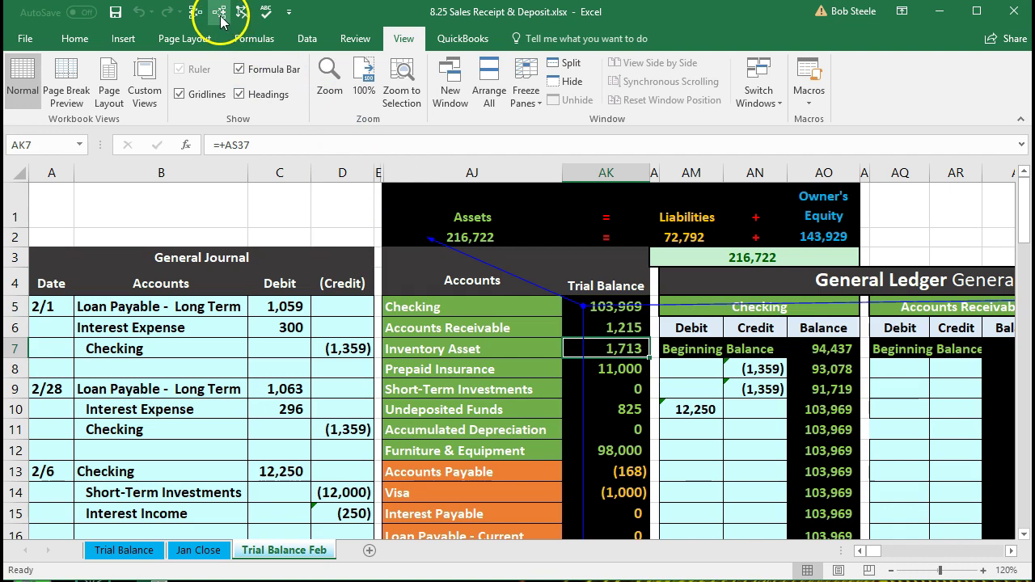
scroll(461, 403, down, 2)
scroll(460, 404, down, 2)
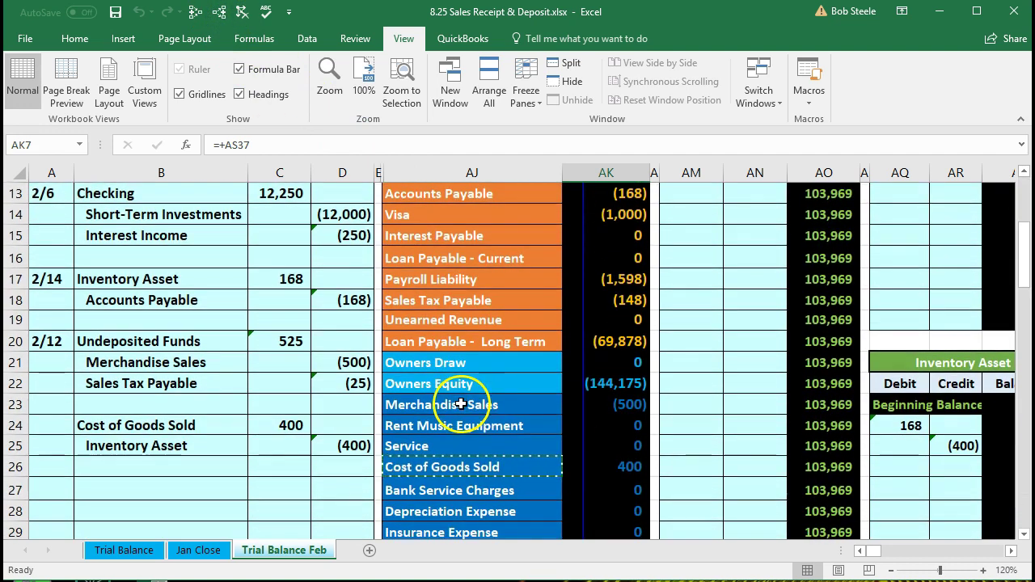
click(599, 402)
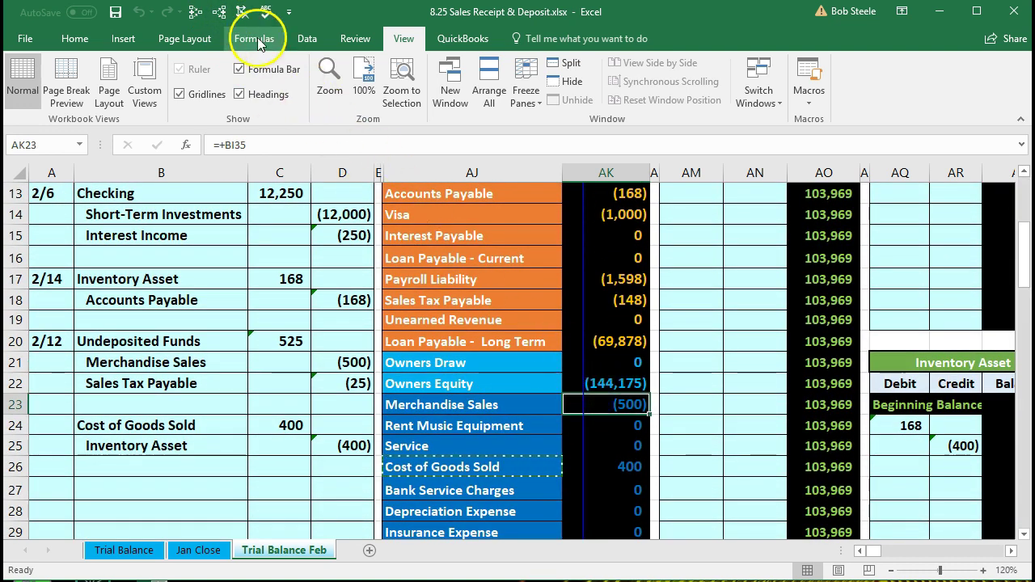
click(218, 11)
scroll(486, 400, down, 1)
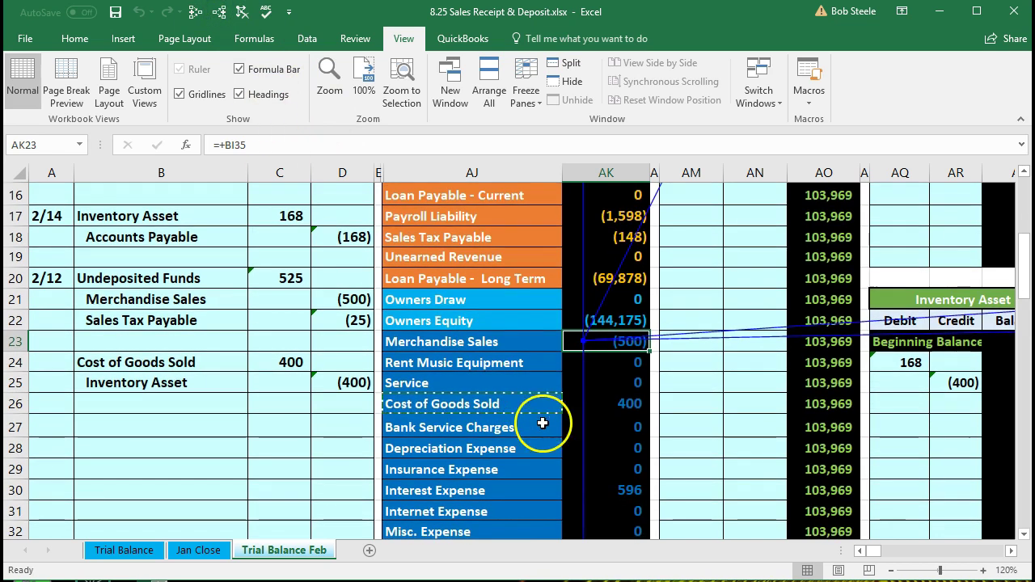
click(617, 405)
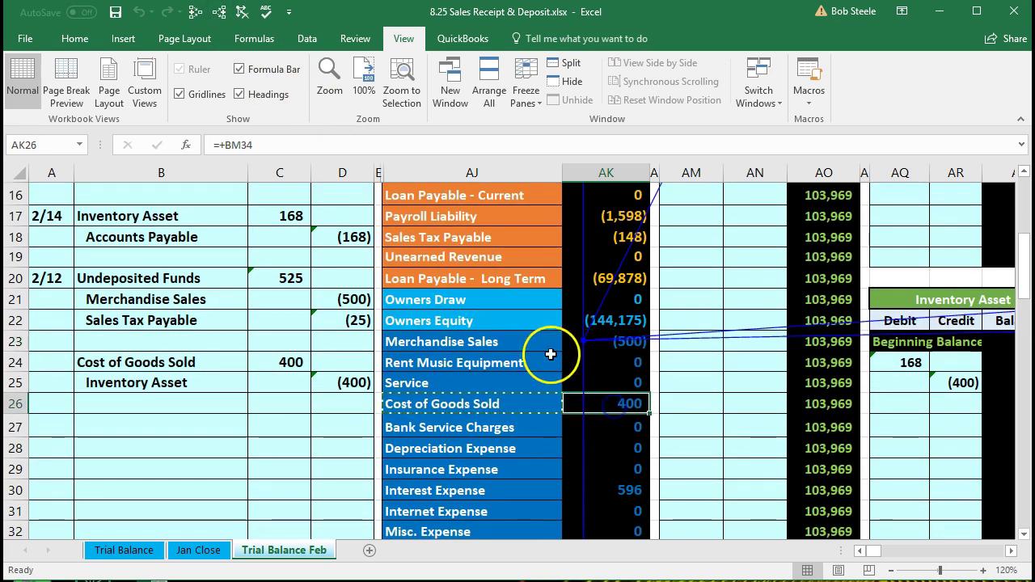
click(218, 12)
- Follow the trace arrows to the balance sheet, check Cash and Inventory Asset, and compare Total Assets with Total Liabilities & Equity
scroll(526, 354, up, 4)
scroll(526, 353, up, 1)
click(617, 322)
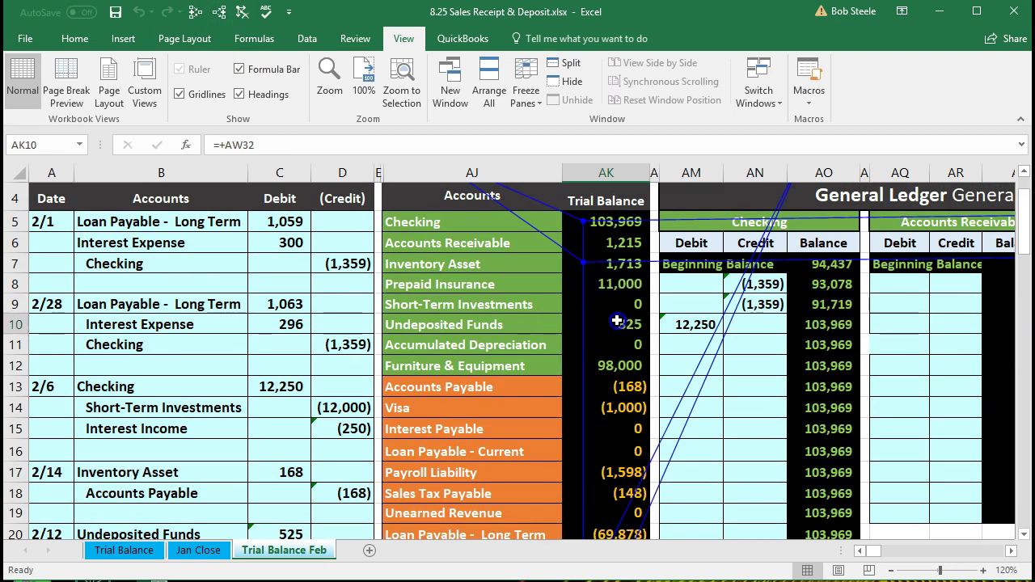
key(Right)
key(Right)
key(Right)
key(Right)
key(Right)
key(Right)
key(Right)
key(Right)
key(Right)
key(Right)
key(Right)
key(Right)
key(Right)
key(Right)
key(Right)
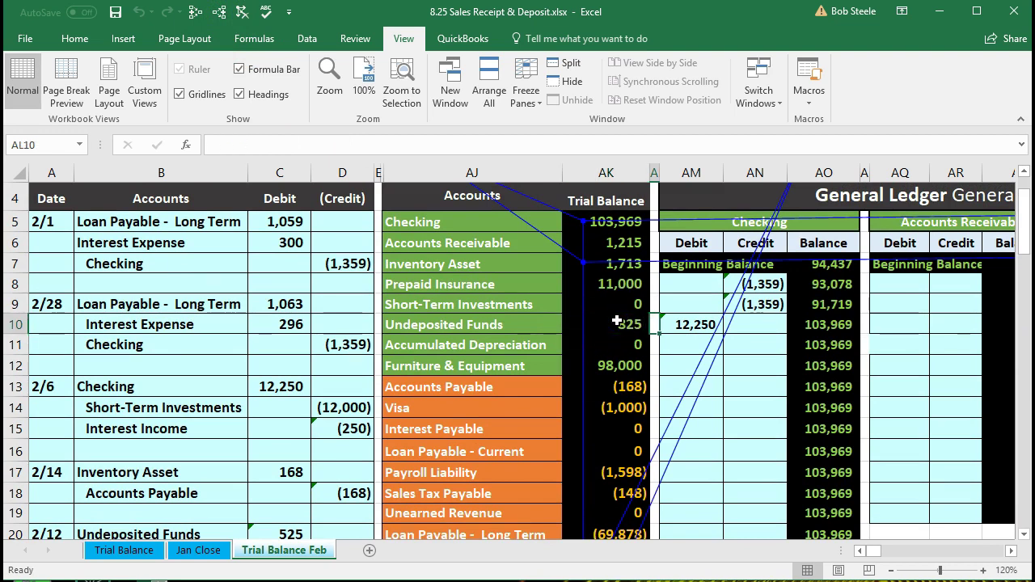
key(Right)
key(Right)
key(Right)
key(Right)
key(Right)
key(Right)
key(Right)
key(Right)
key(Right)
key(Right)
key(Right)
key(Right)
key(Right)
key(Right)
key(Right)
key(Right)
key(Right)
key(Right)
key(Right)
key(Right)
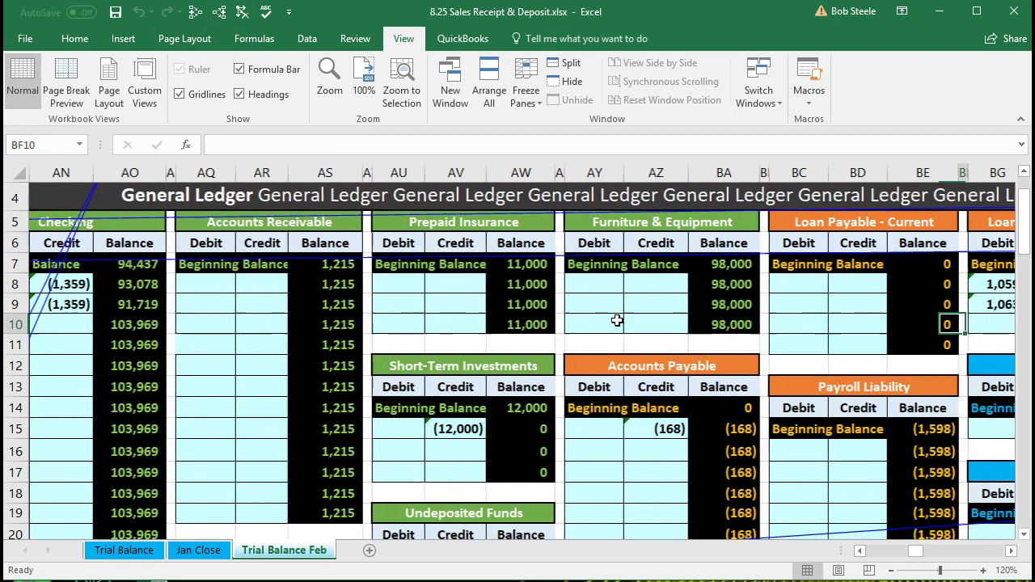
key(Right)
key(Right)
key(Right)
key(Right)
key(Right)
key(Right)
key(Right)
key(Right)
key(Right)
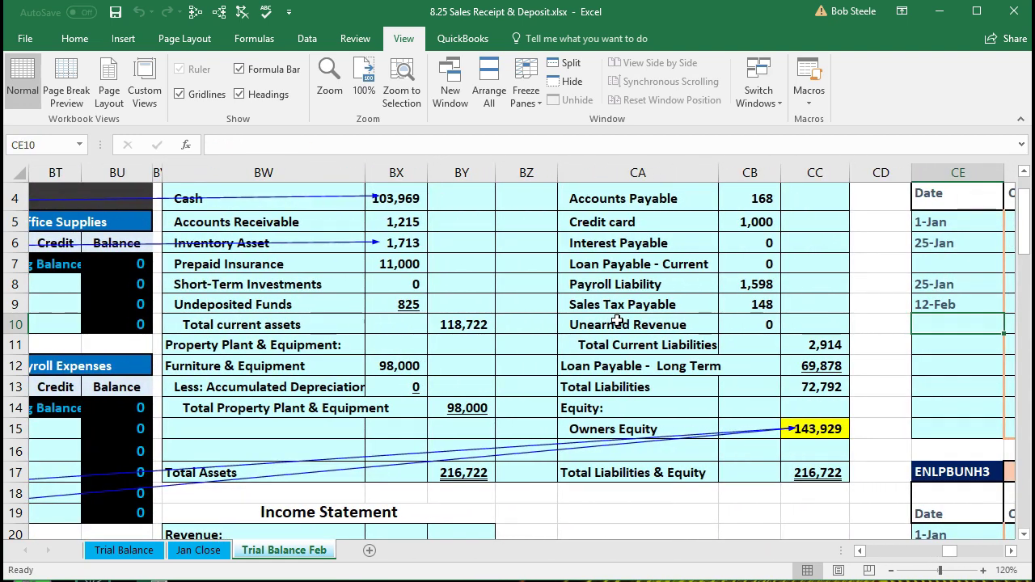
scroll(617, 321, up, 1)
click(413, 294)
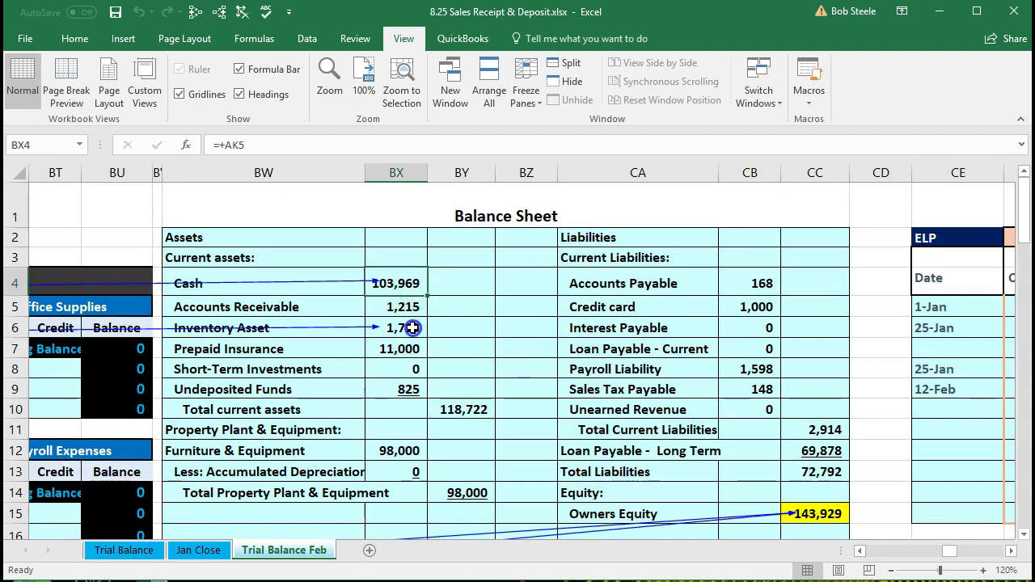
scroll(504, 365, down, 2)
click(475, 402)
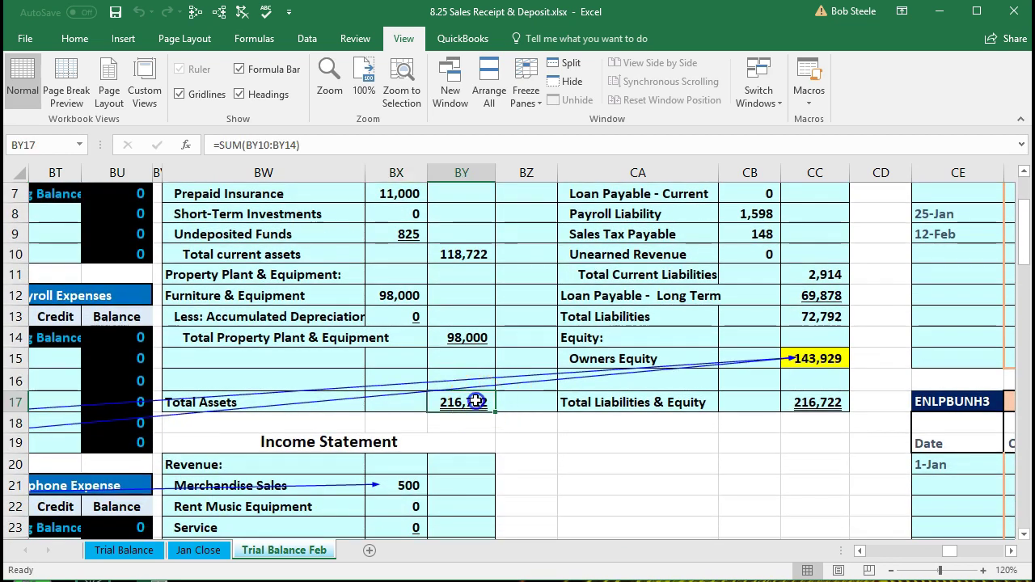
click(796, 403)
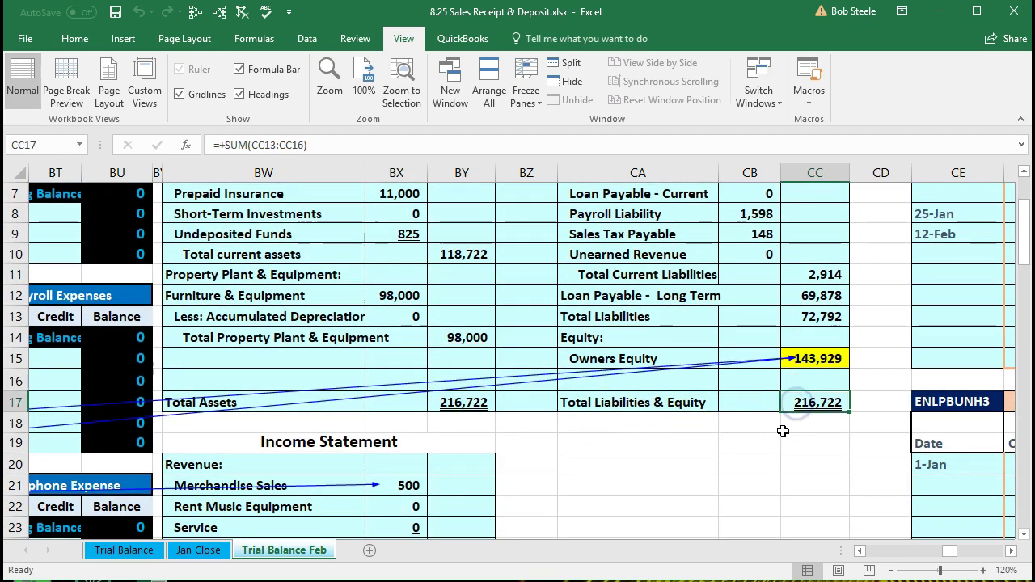
- Review Merchandise Sales, Cost of Goods Sold, Gross Profit and Net Income (Loss) on the income statement
scroll(783, 431, down, 3)
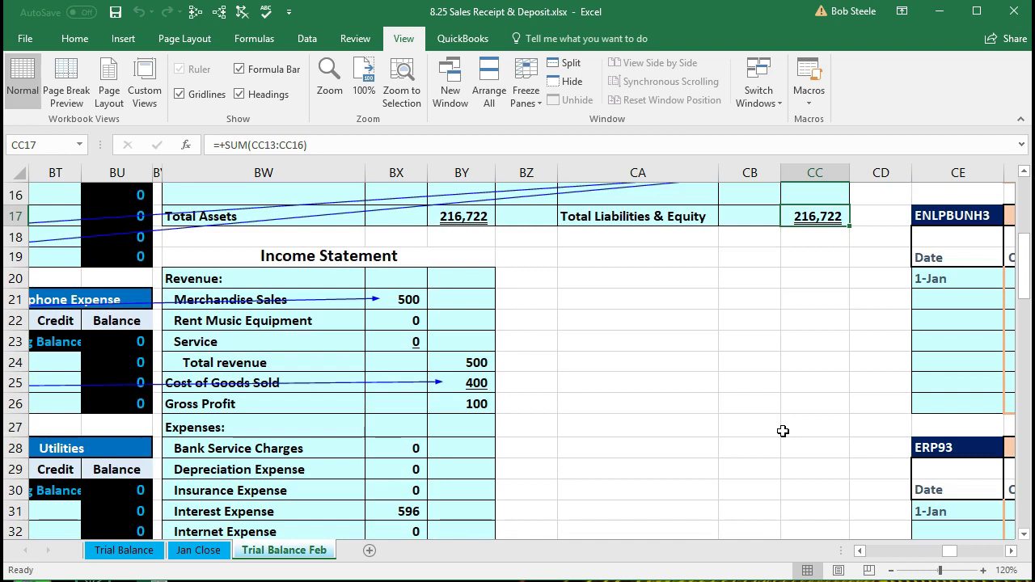
click(402, 299)
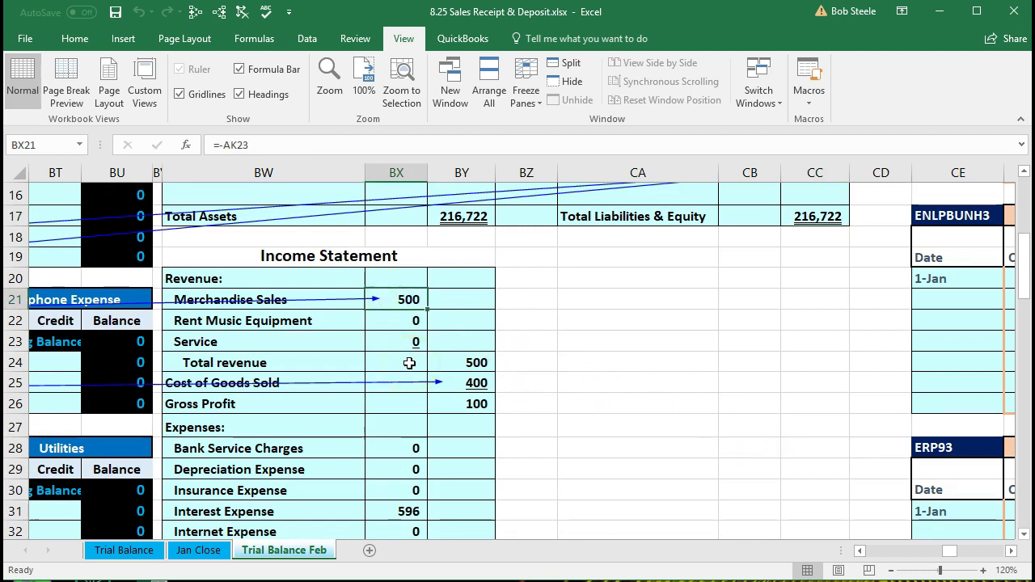
click(470, 384)
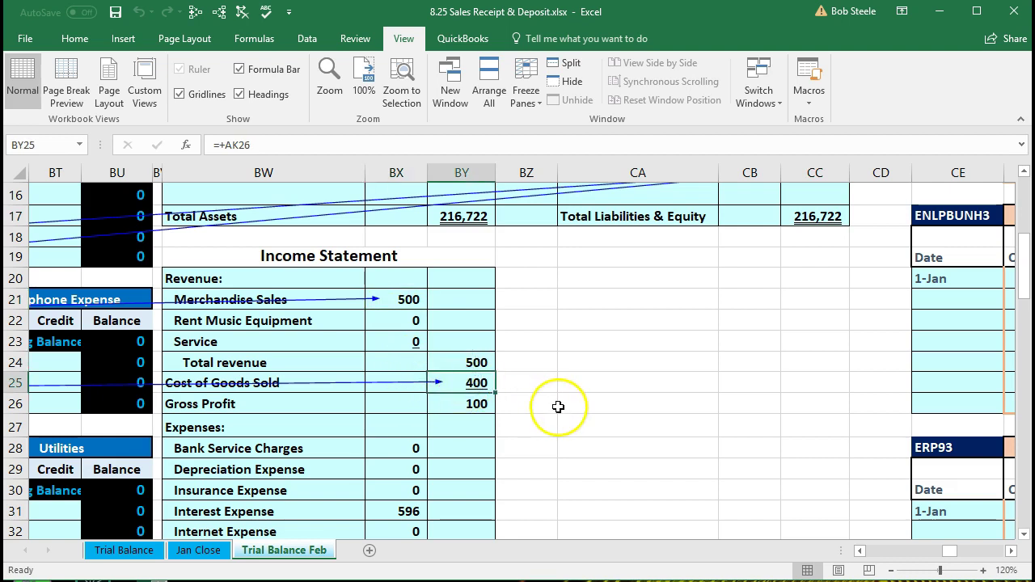
click(466, 405)
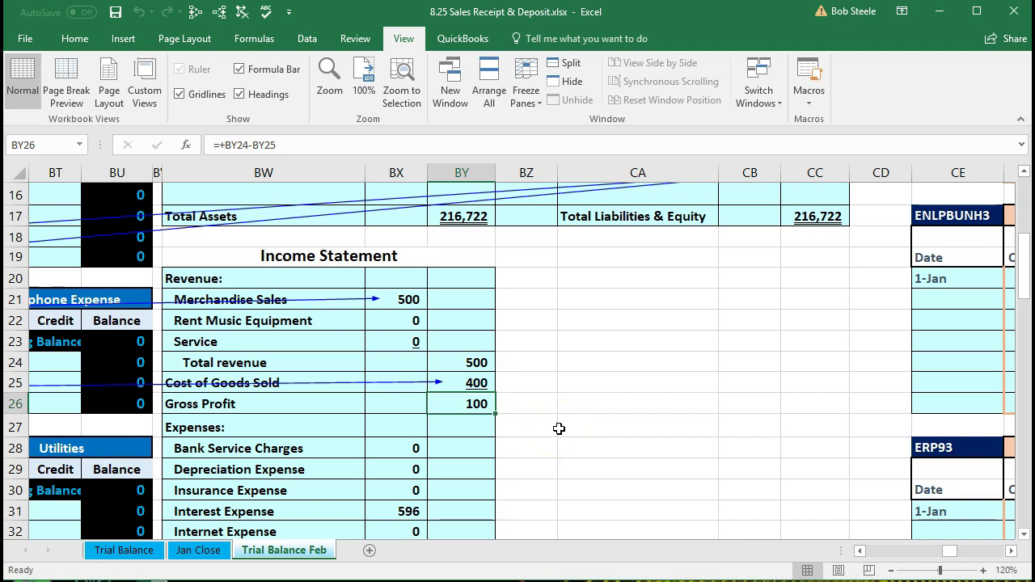
scroll(558, 429, down, 4)
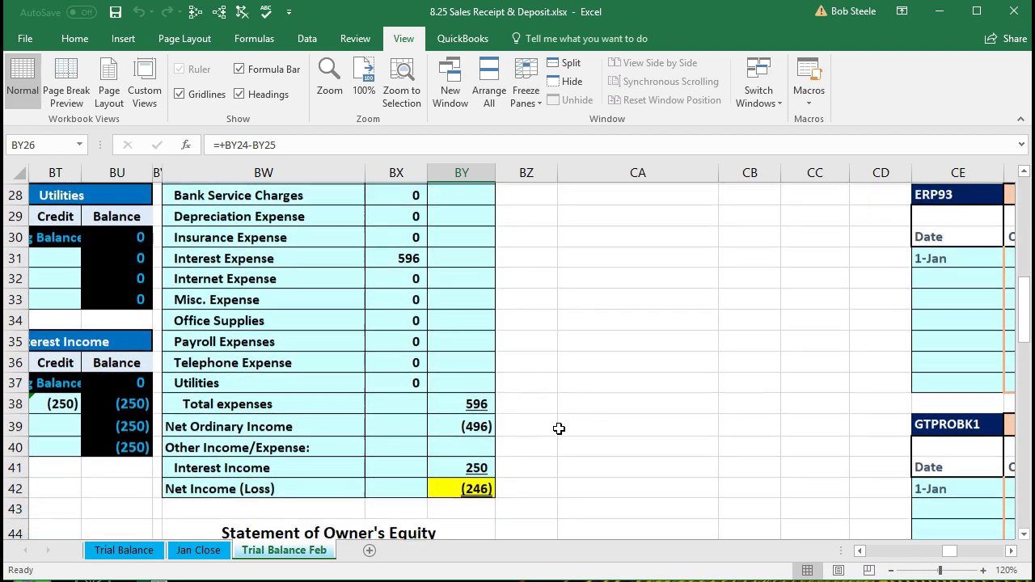
click(484, 482)
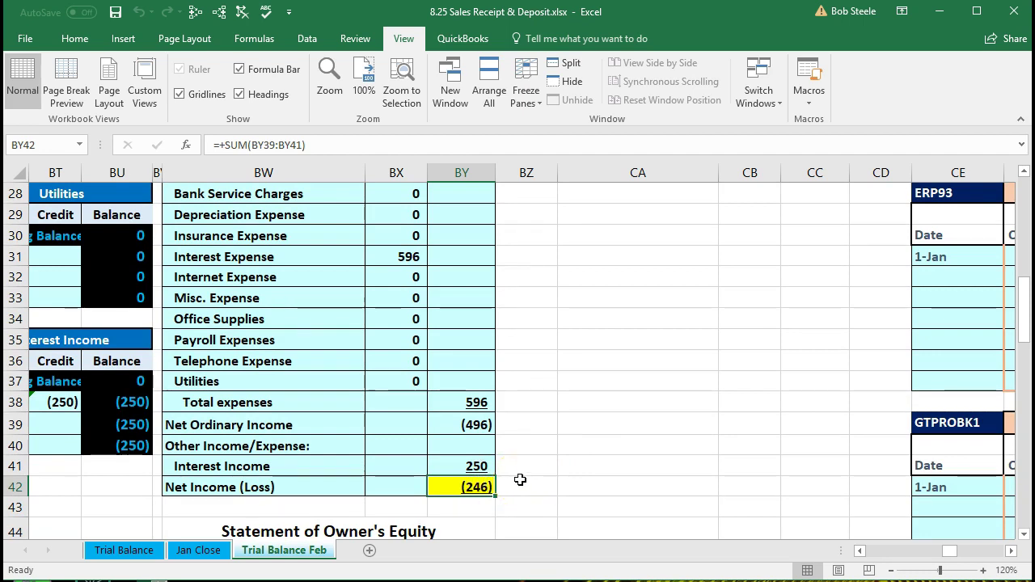
- Check net income and ending equity in the Statement of Owner's Equity against Owners Equity on the balance sheet
scroll(520, 480, down, 3)
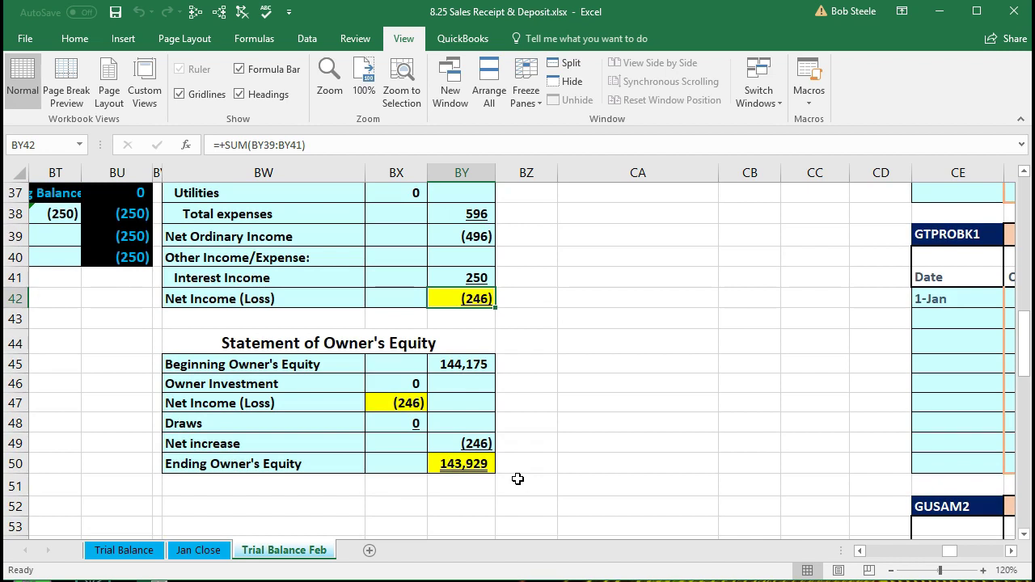
click(392, 403)
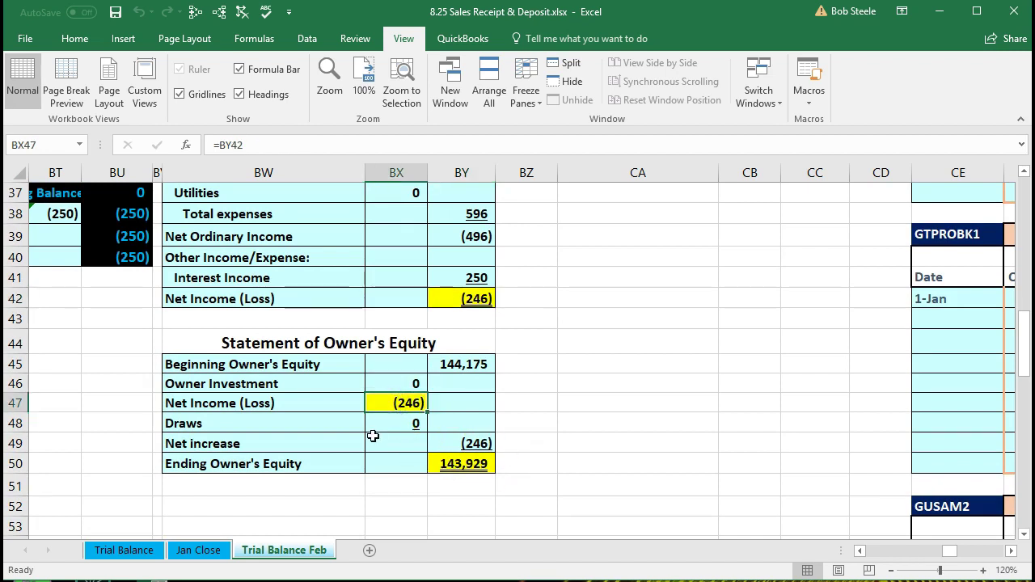
click(453, 464)
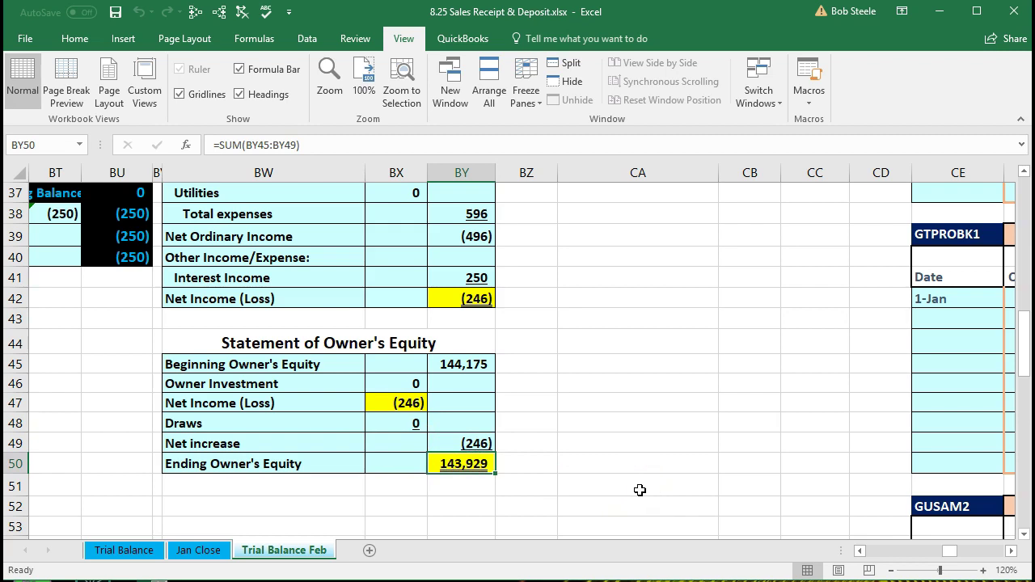
scroll(639, 490, up, 12)
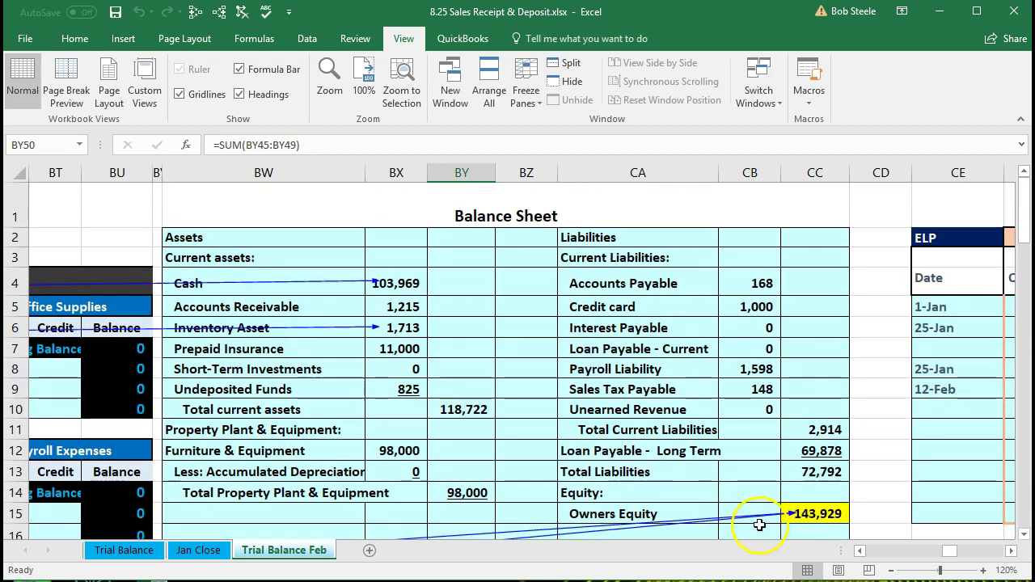
click(791, 515)
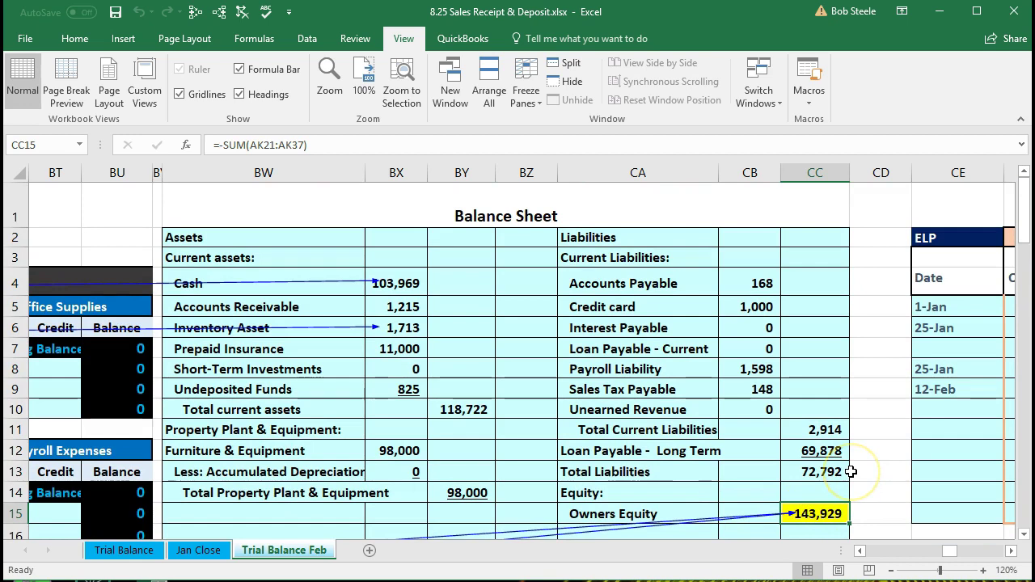